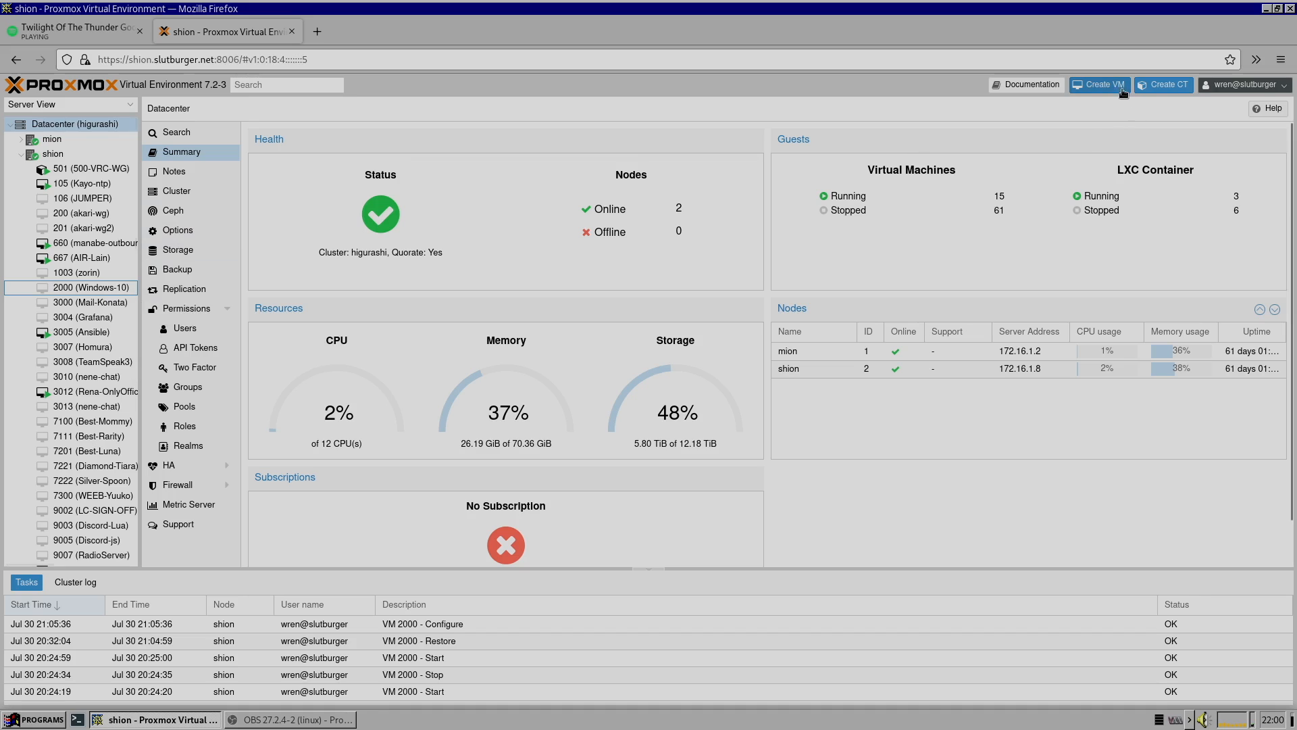
Select the VM 2000 (Windows-10) and start it
click(95, 287)
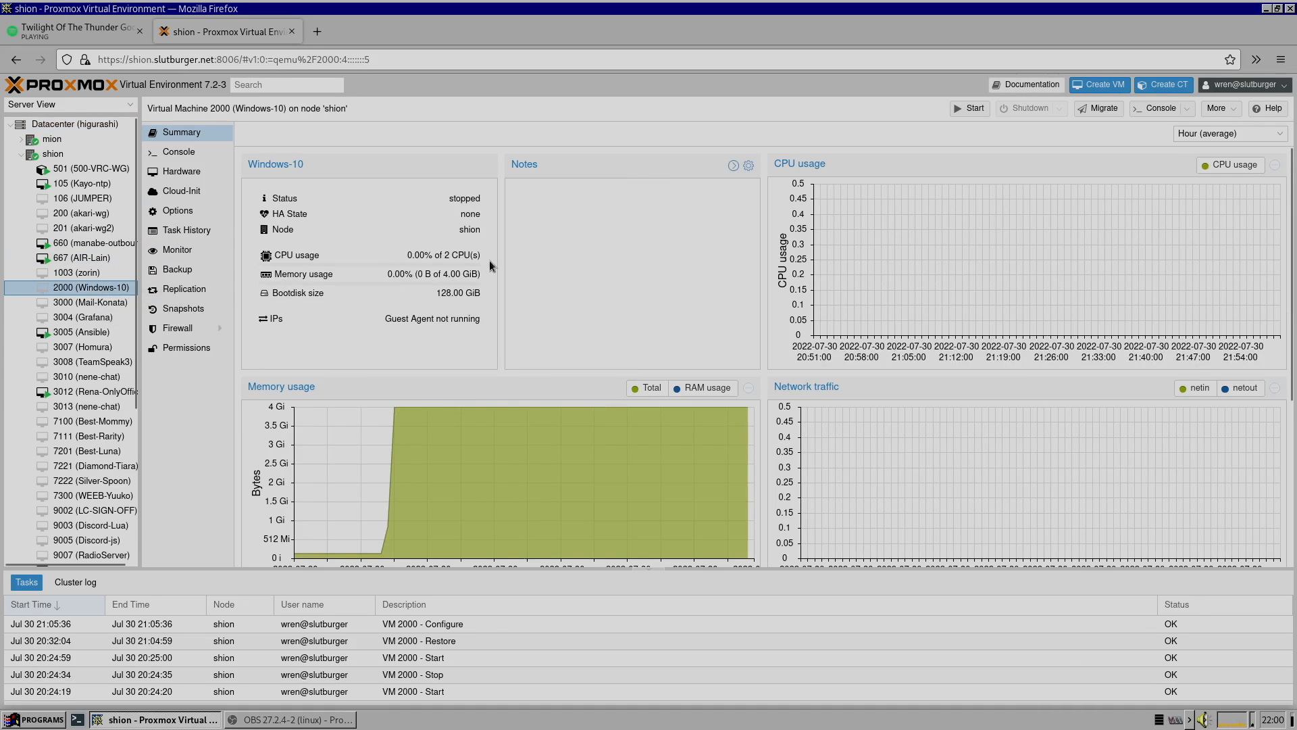
scroll(688, 340, down, 3)
scroll(689, 346, up, 3)
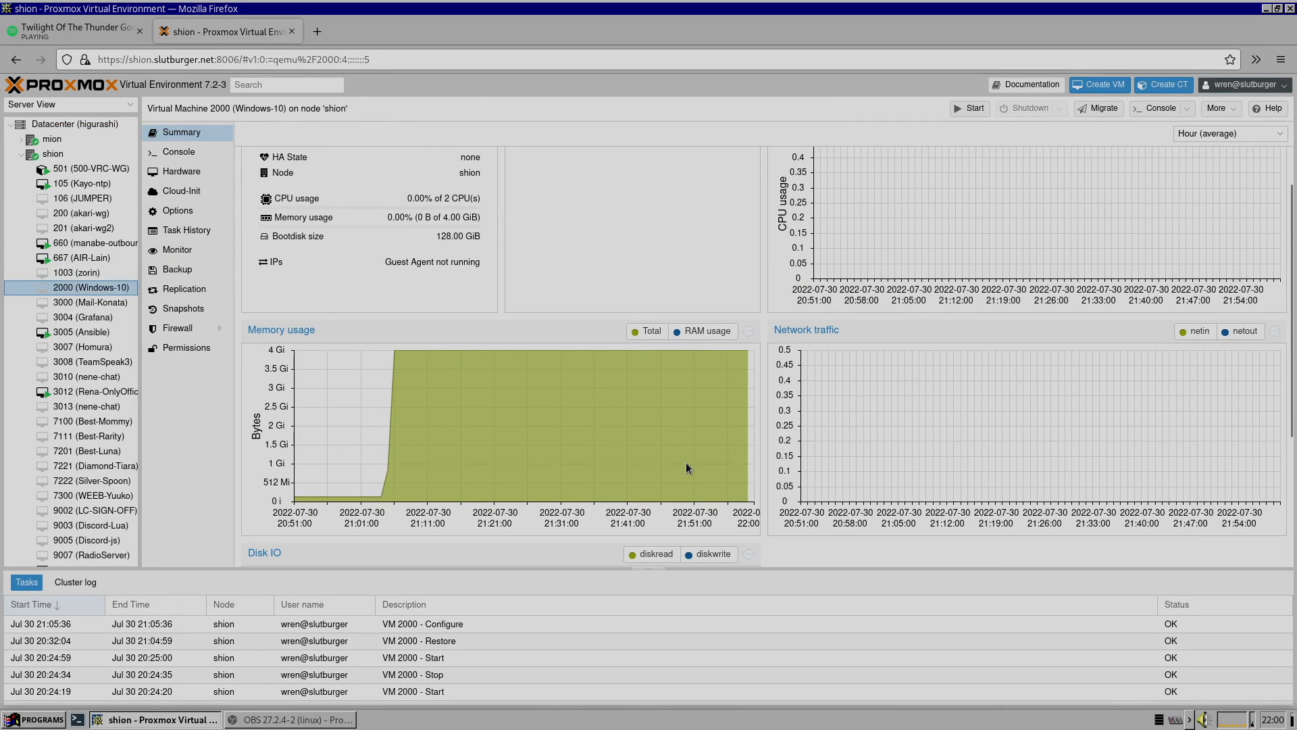
scroll(655, 324, up, 2)
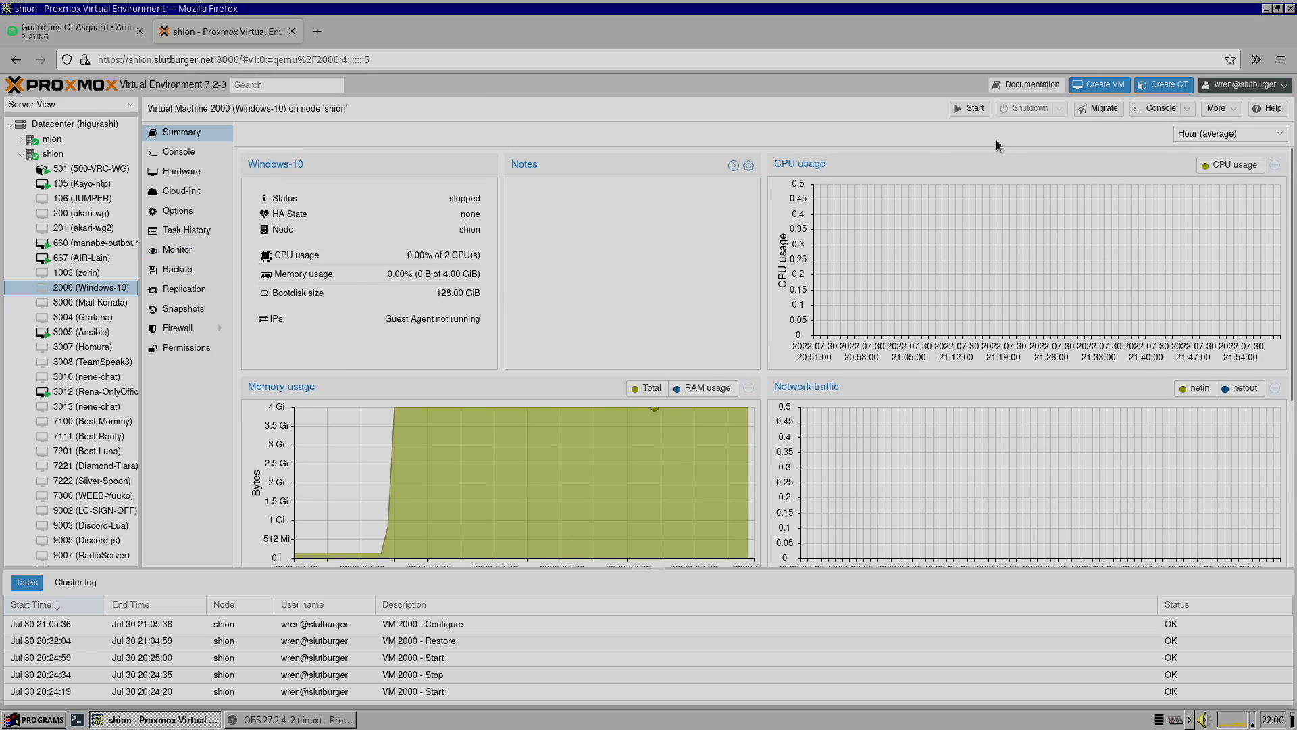
click(966, 110)
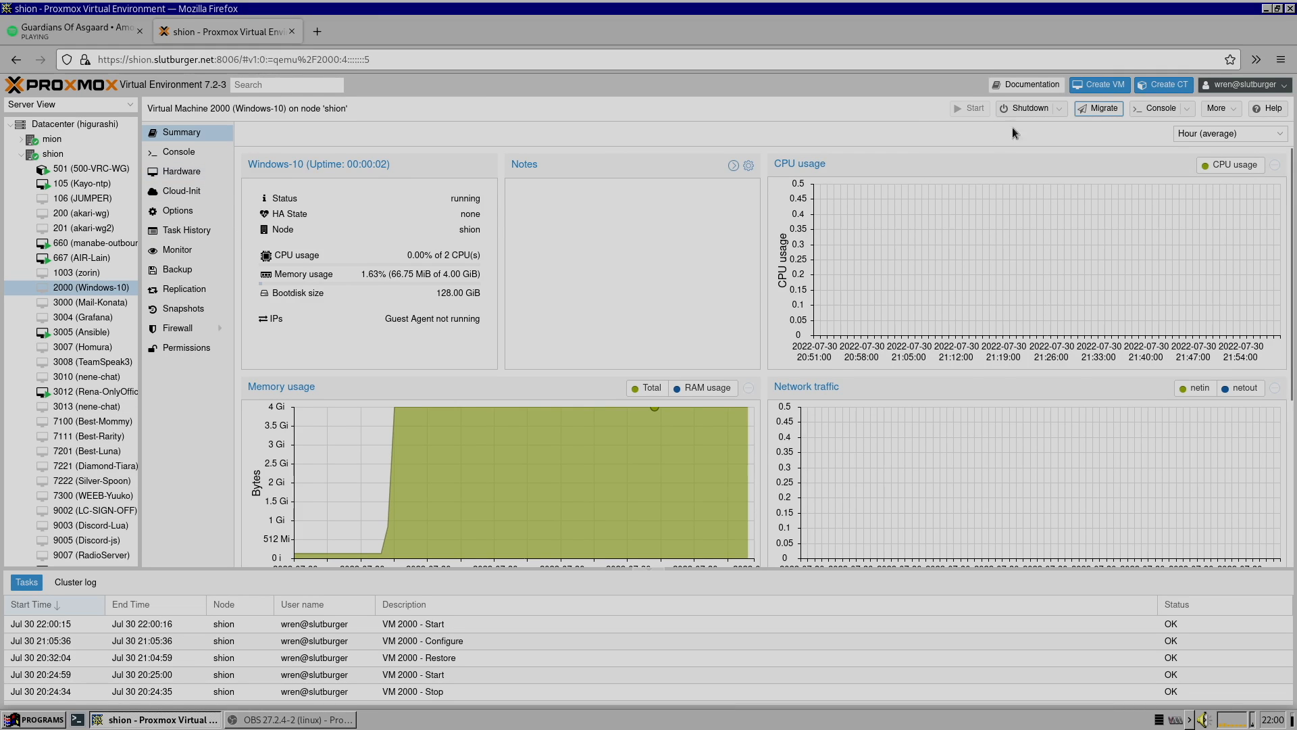
Open the VM's console and expand it to full screen
click(1148, 109)
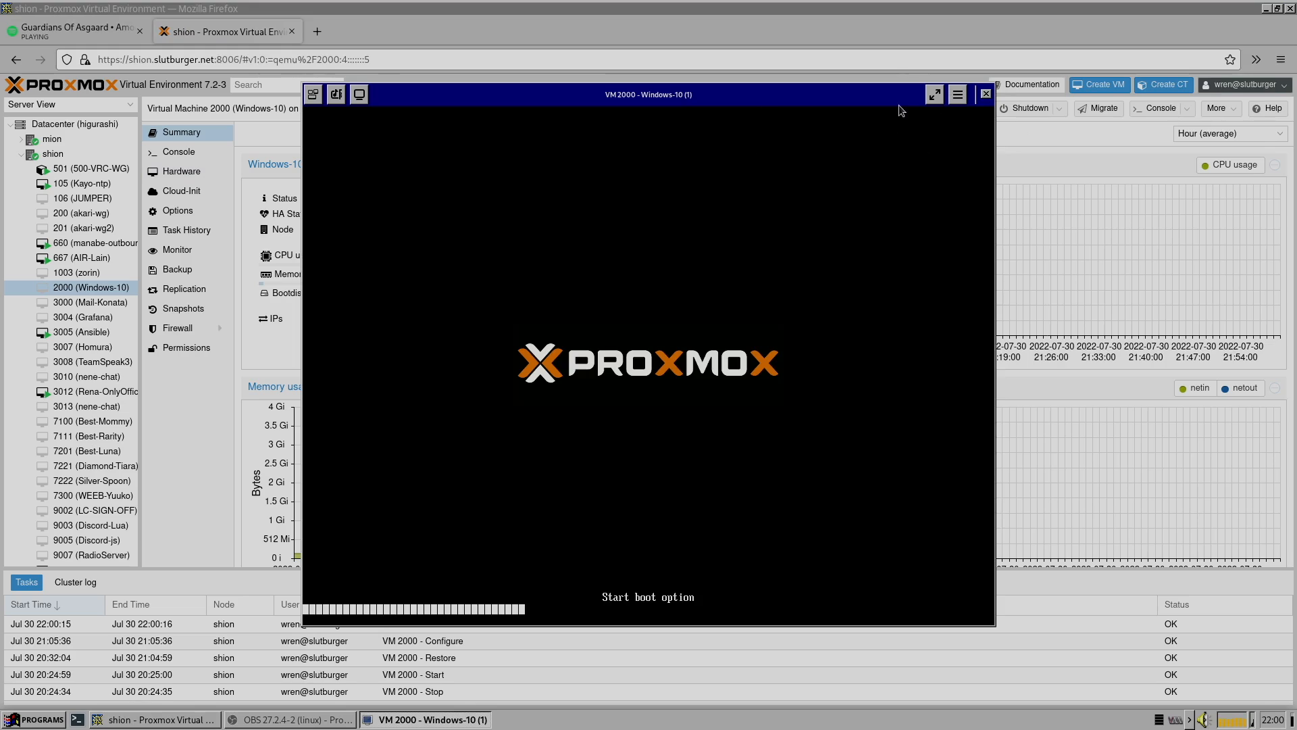
click(933, 95)
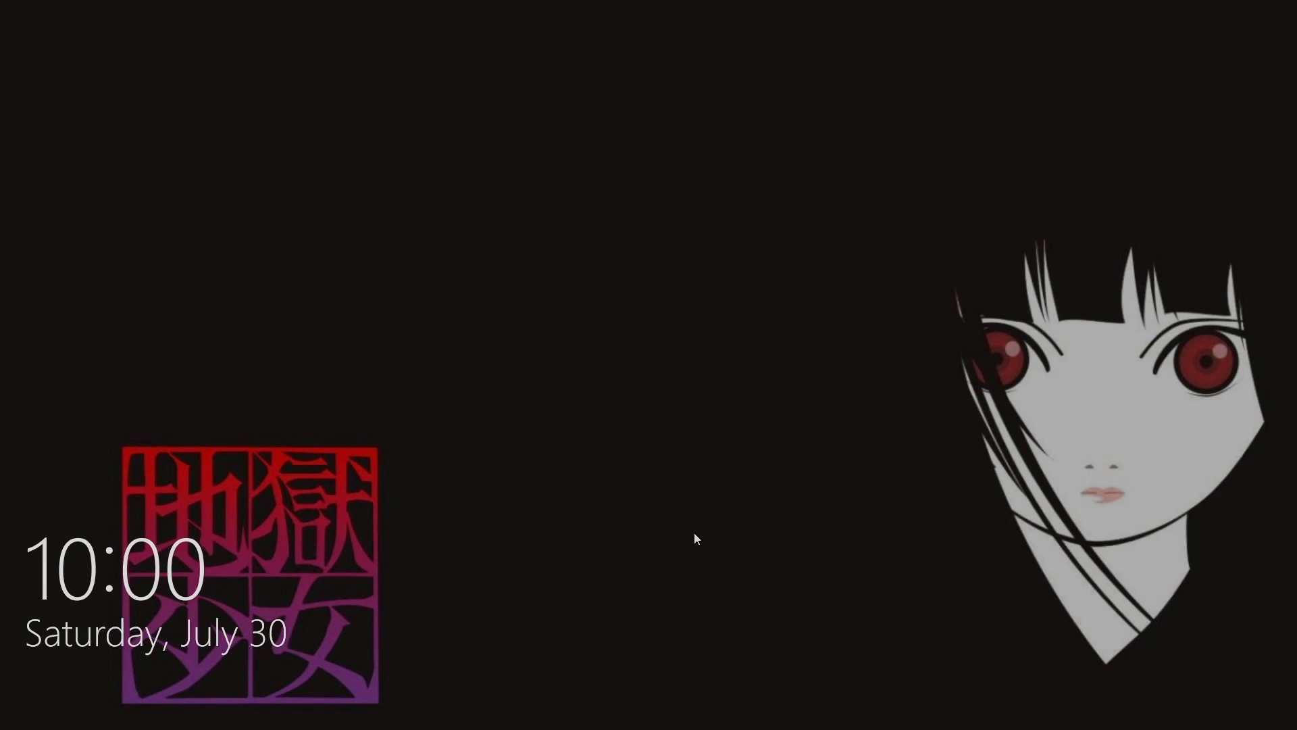
Dismiss the Windows lock screen and sign in with the account password
drag(694, 533, 746, 7)
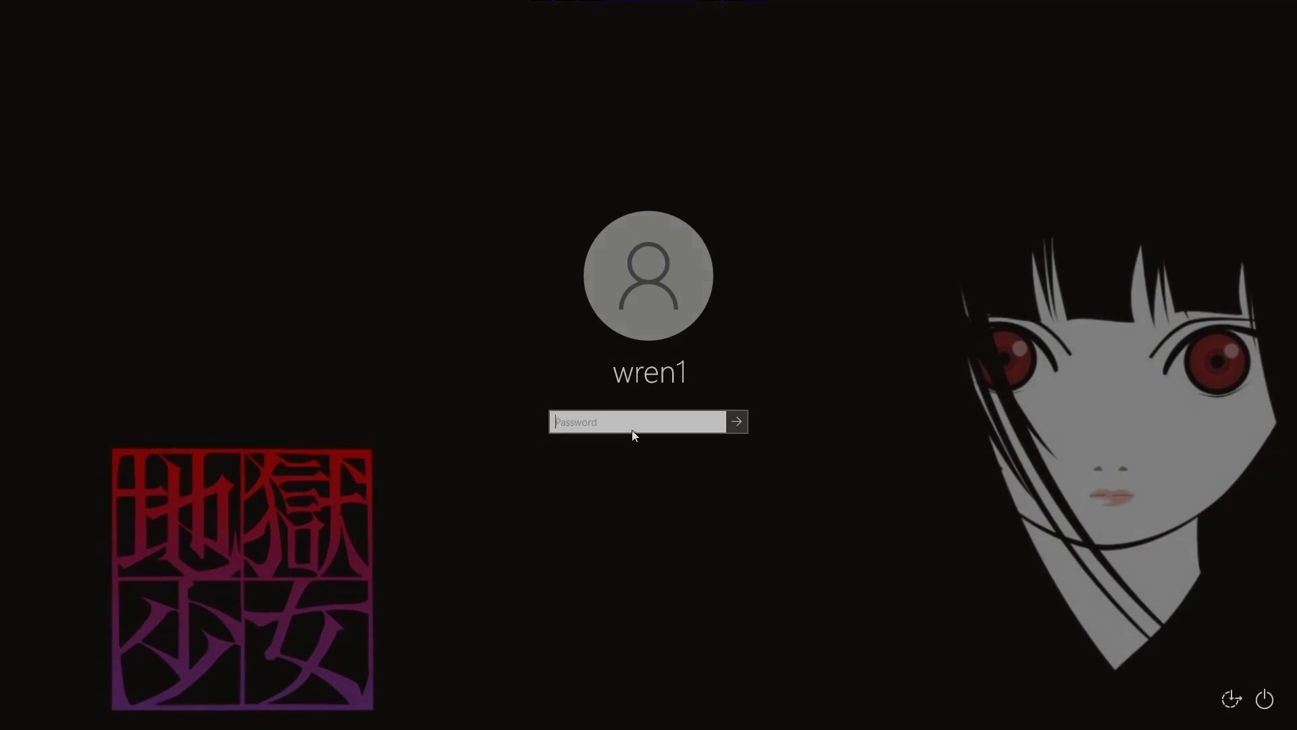
text(**********)
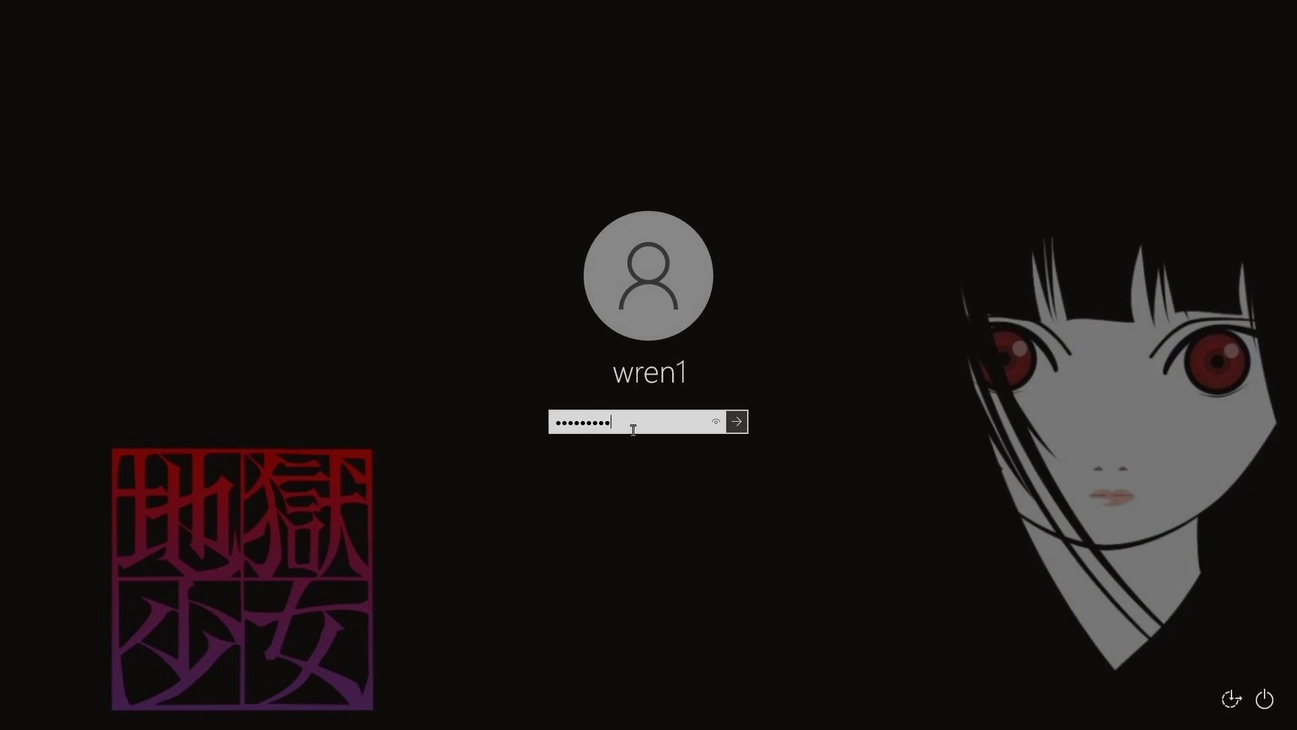
key(Return)
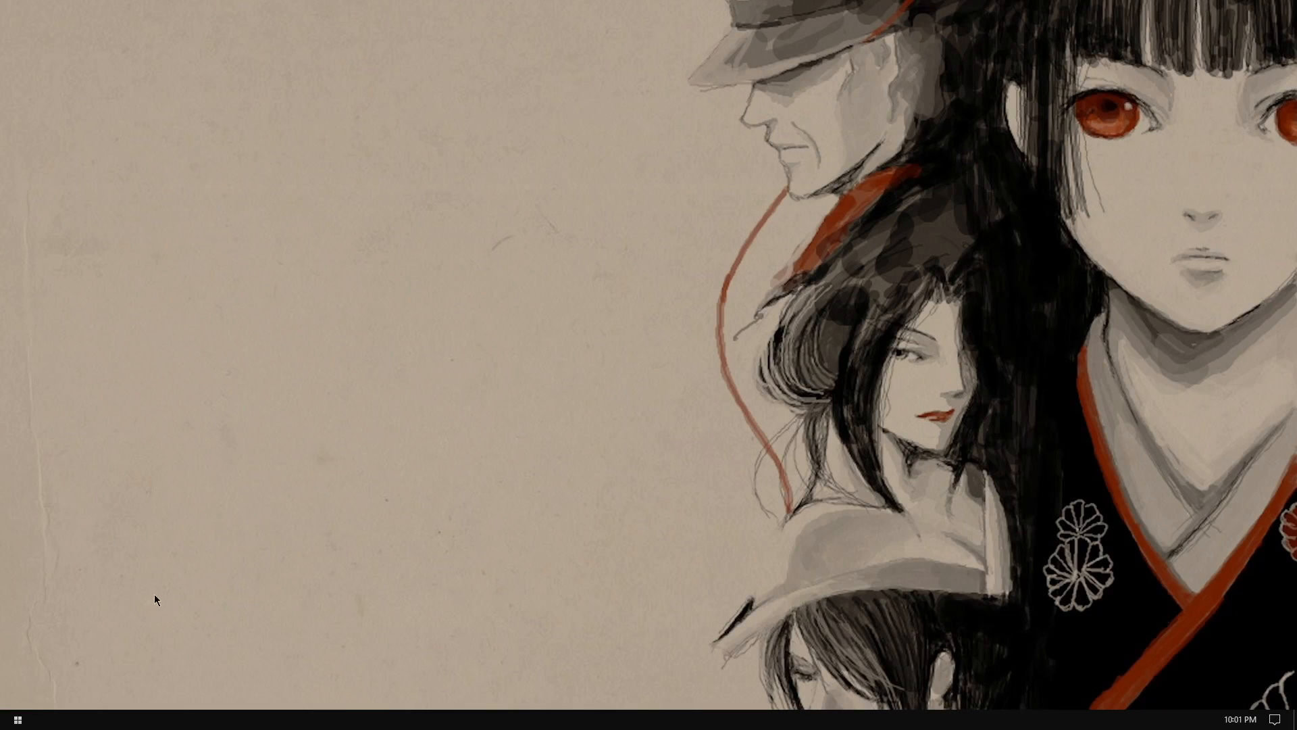
Open File Explorer, close the extra window, and inspect the drives under This PC
click(19, 718)
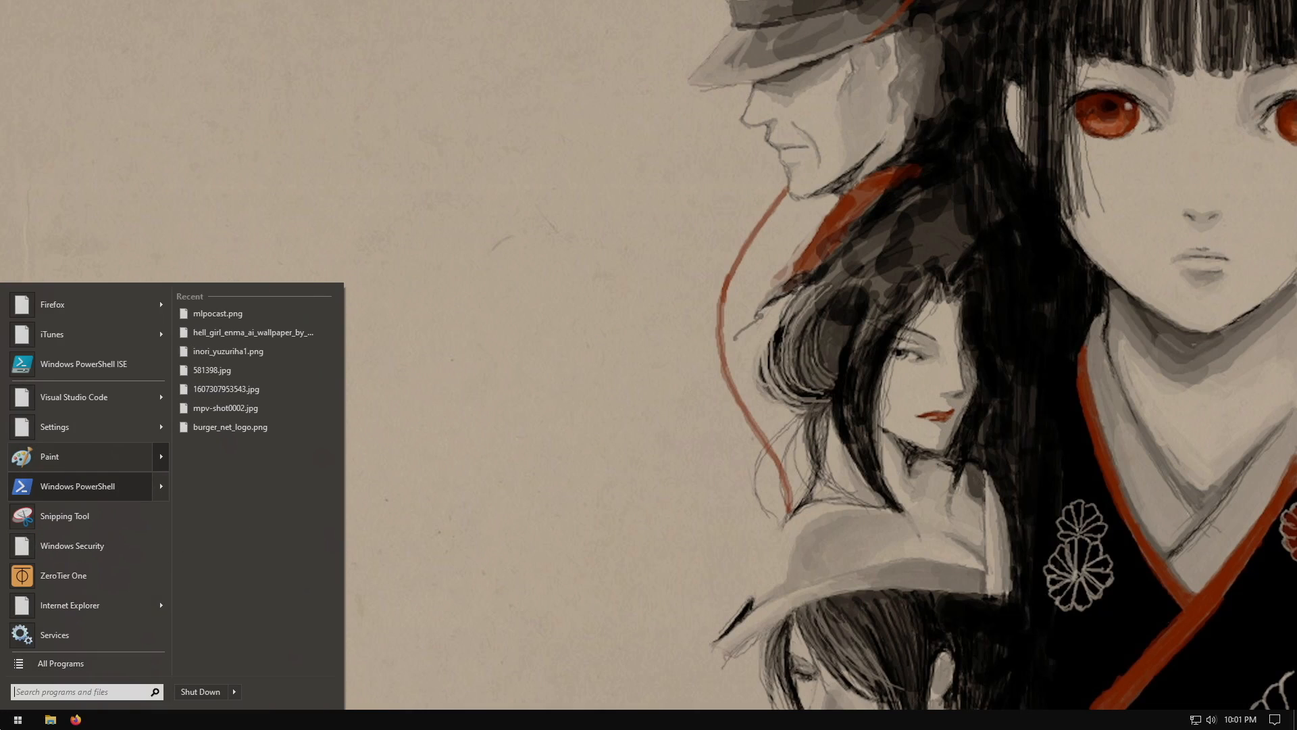
click(50, 721)
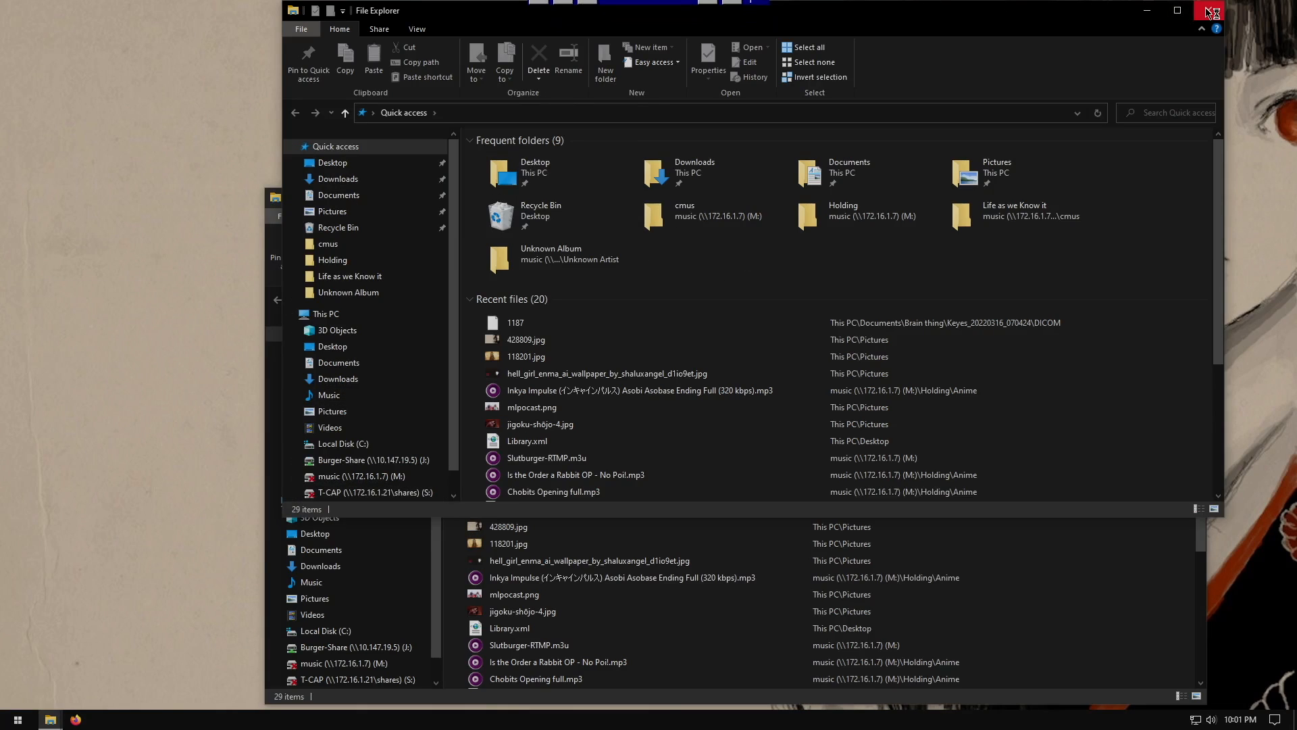
click(1209, 10)
click(308, 503)
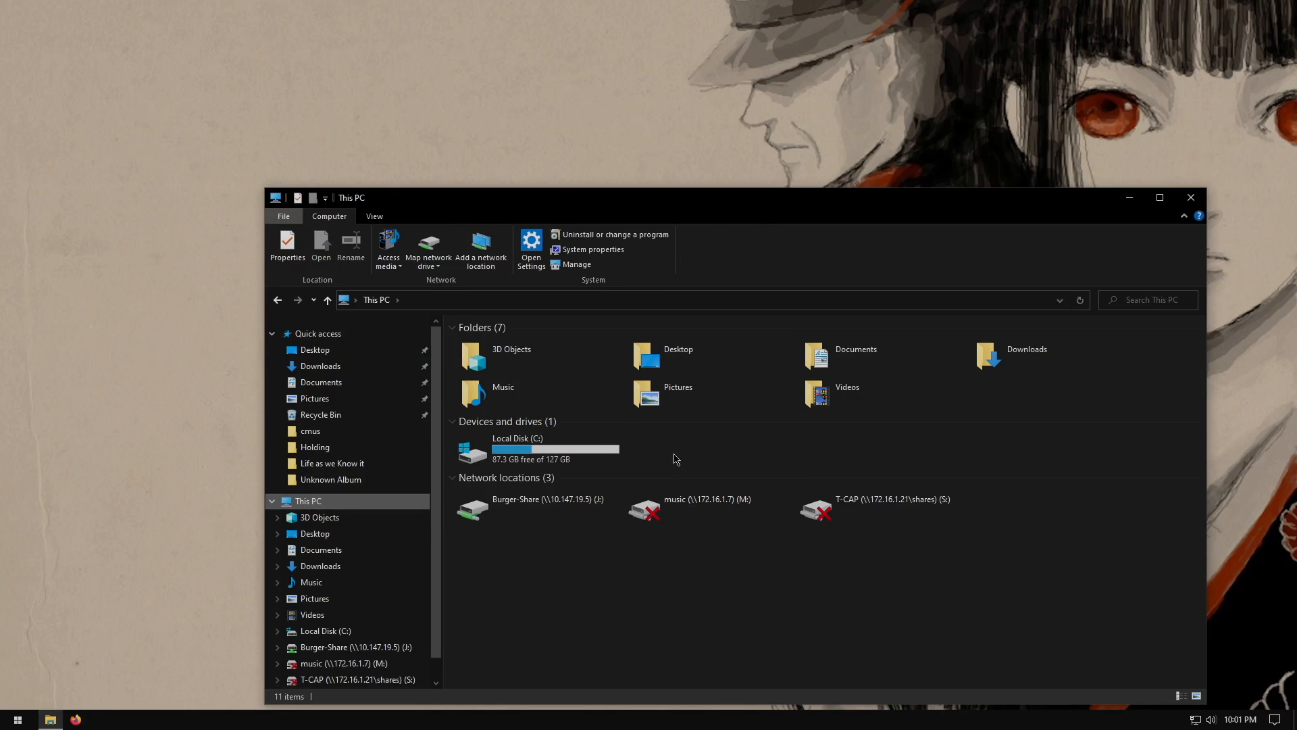
double_click(548, 455)
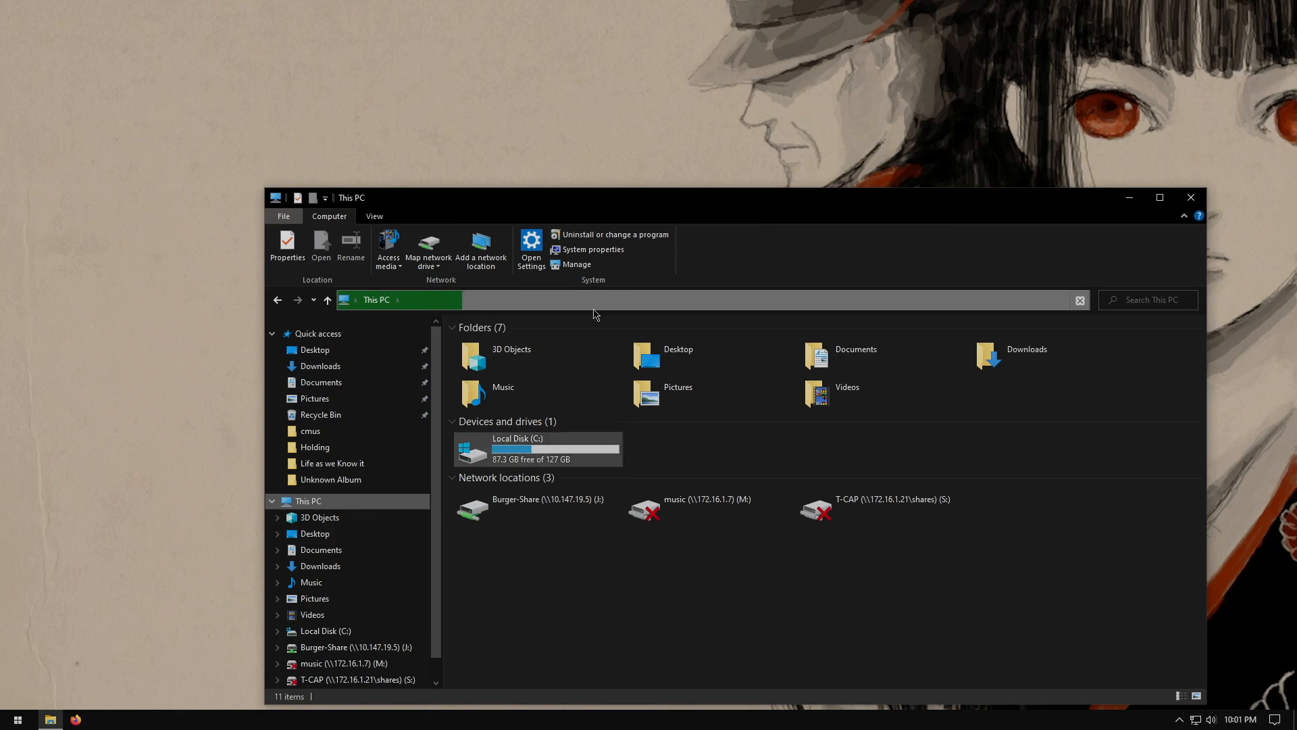
Leave the console and add a 158 GiB VirtIO Block hard disk on SHION-S2 storage to the VM
mouse_move(735, 4)
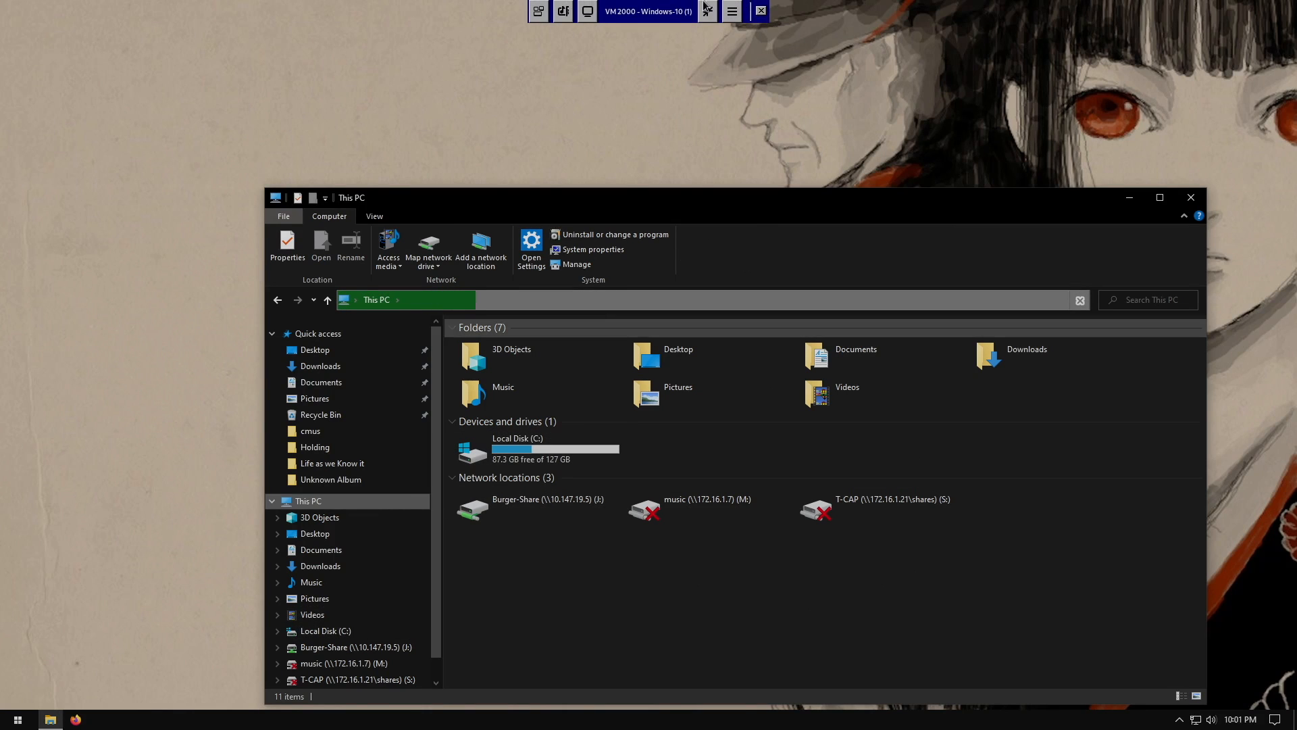
click(761, 12)
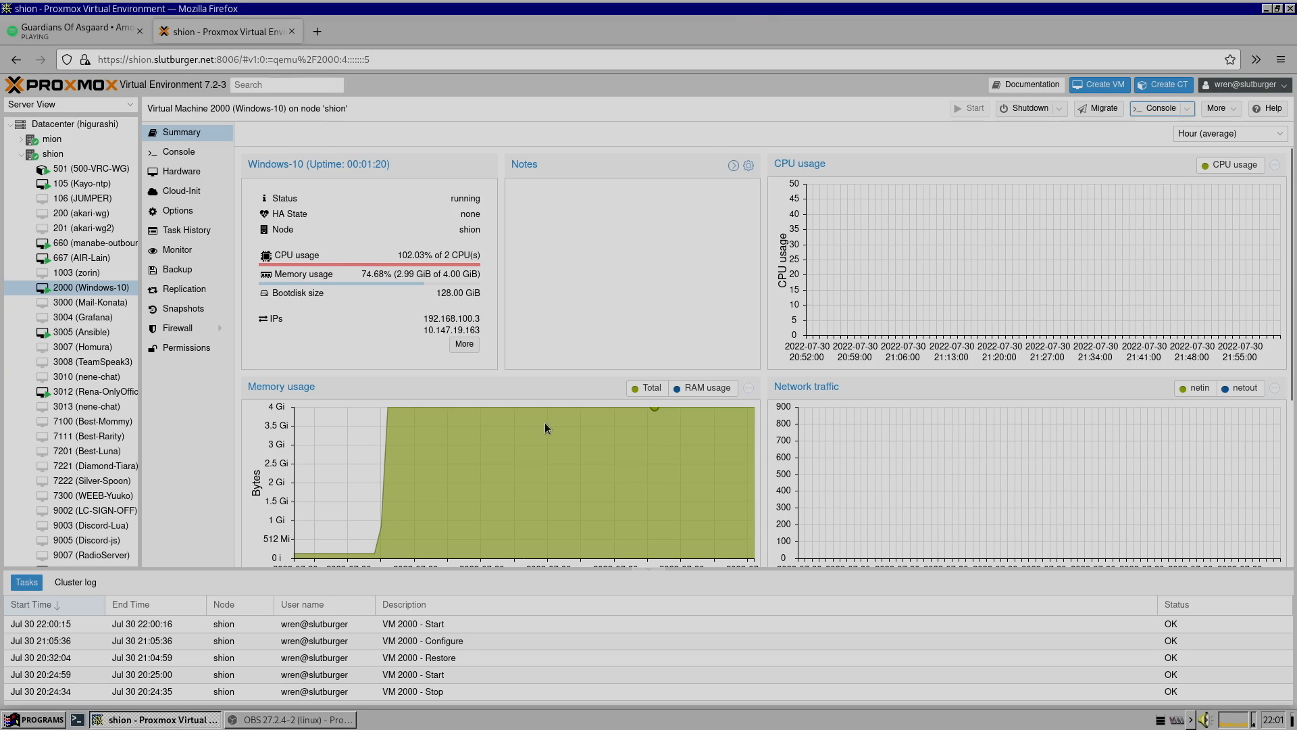
click(182, 170)
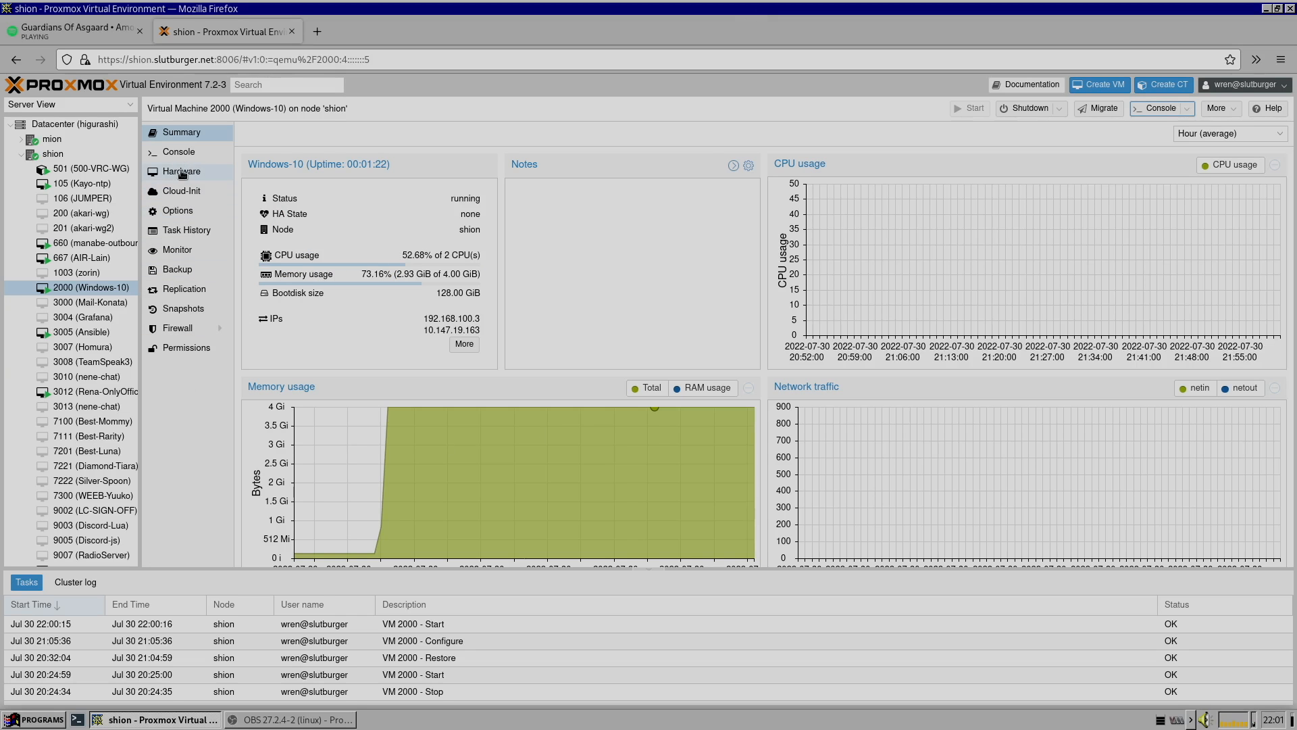
click(269, 133)
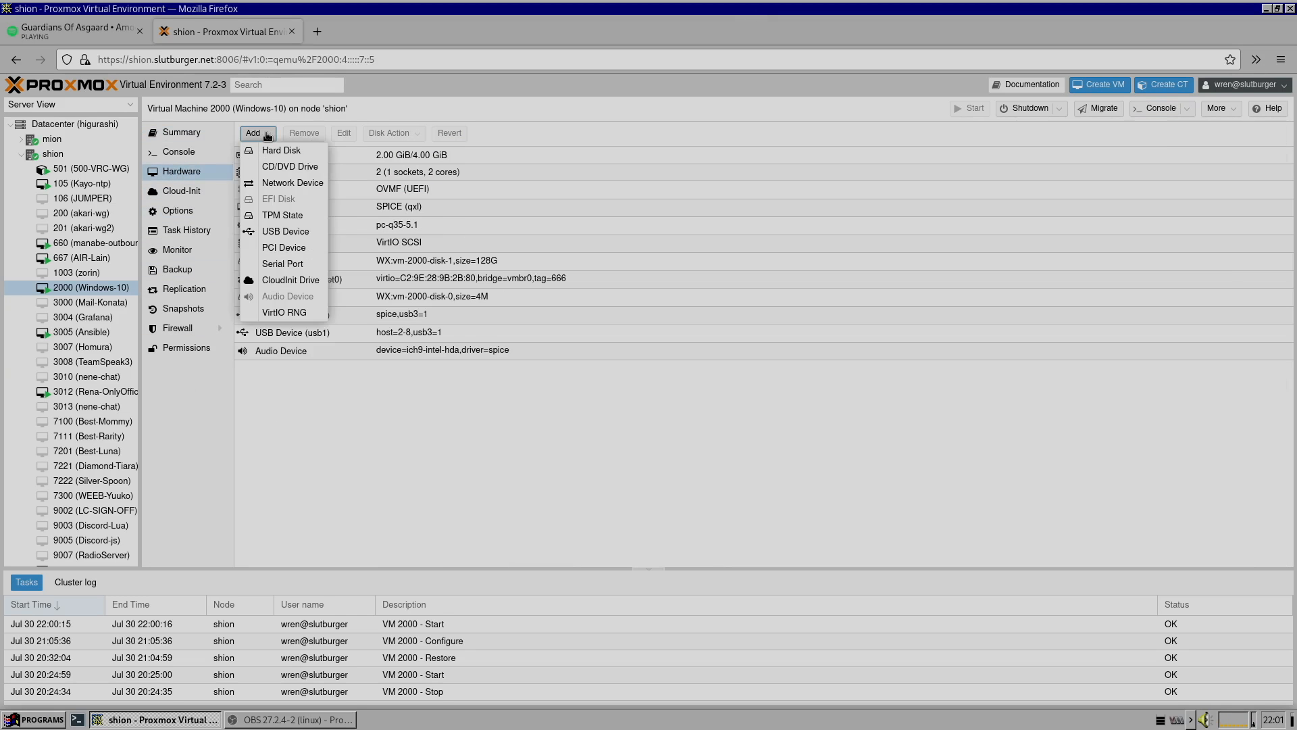
click(314, 154)
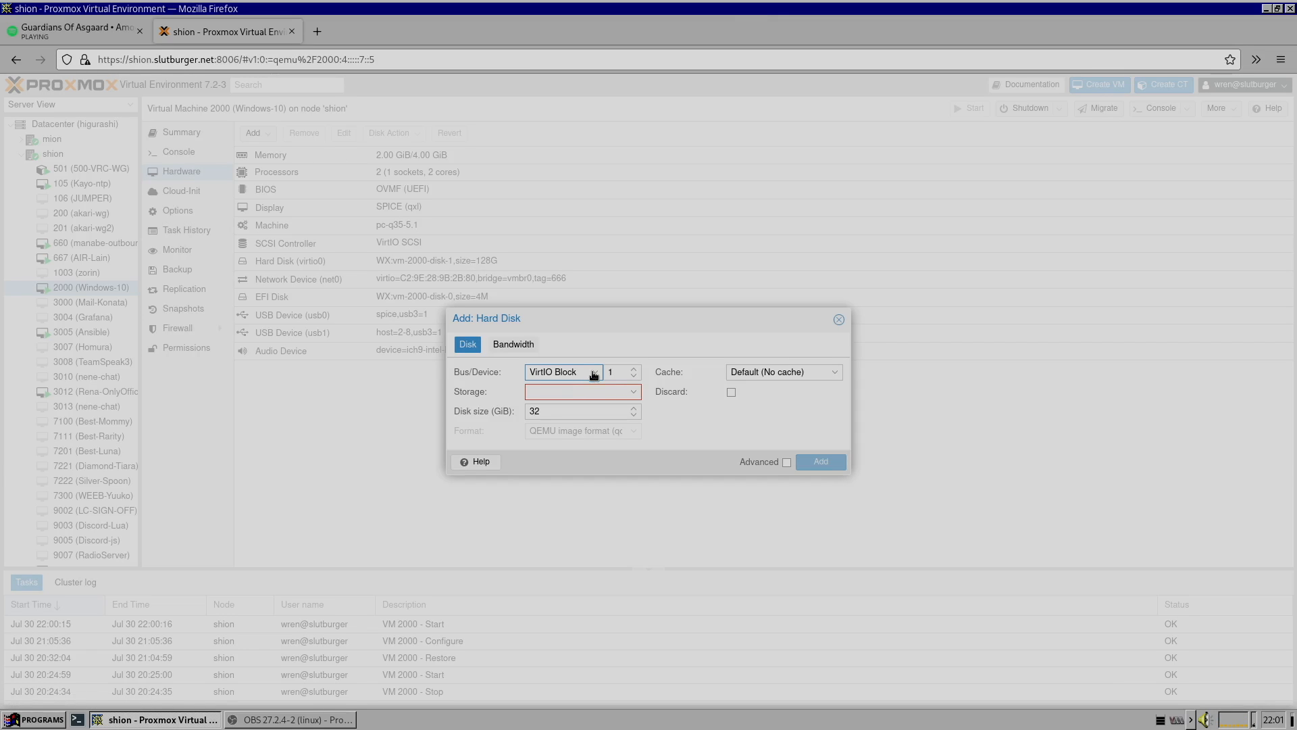
drag(578, 413, 485, 411)
text(156)
click(572, 391)
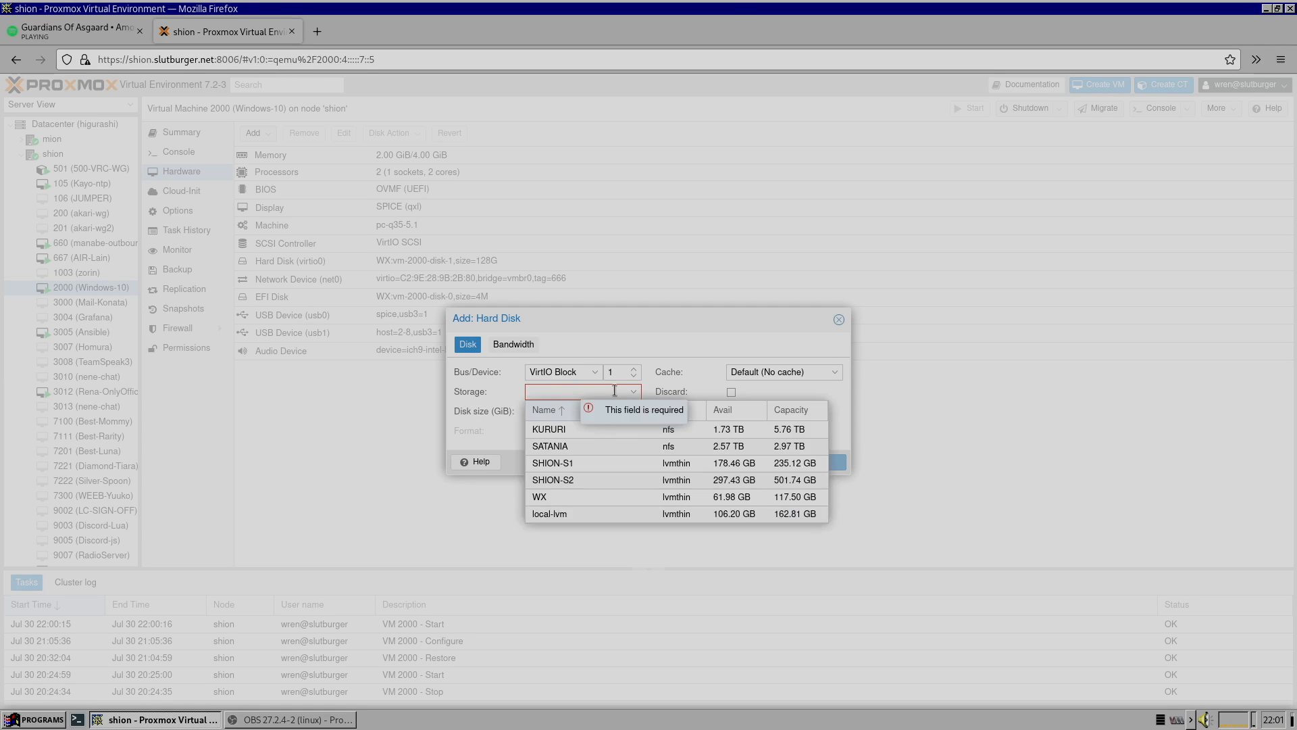
click(600, 476)
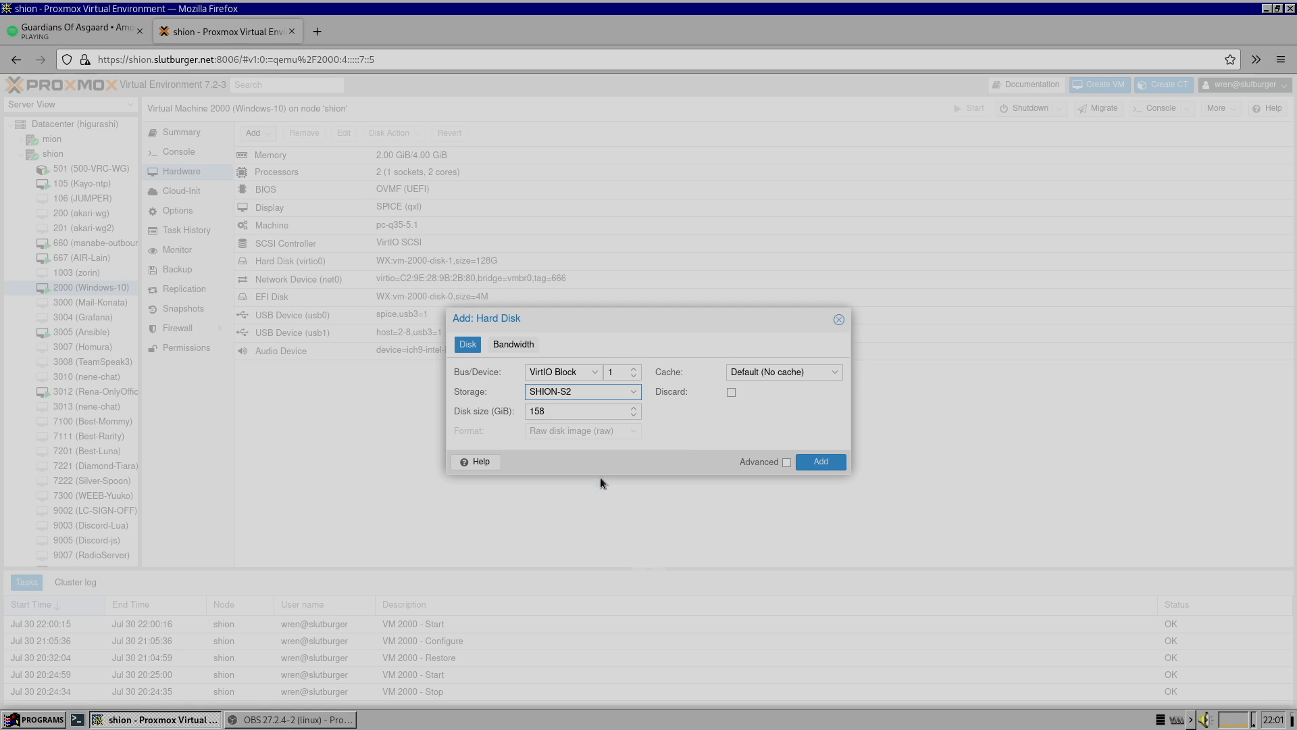
click(820, 462)
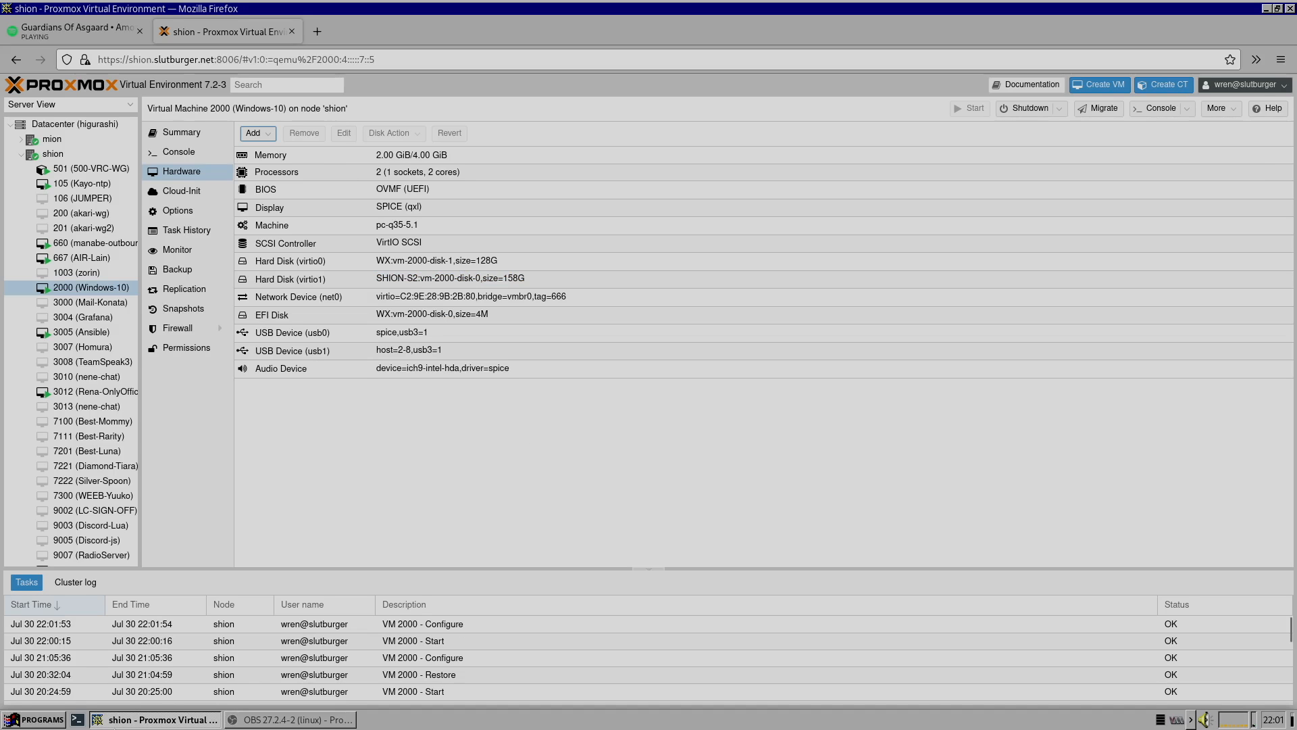
Reopen the VM console, close File Explorer, and switch the console to full screen
click(1140, 110)
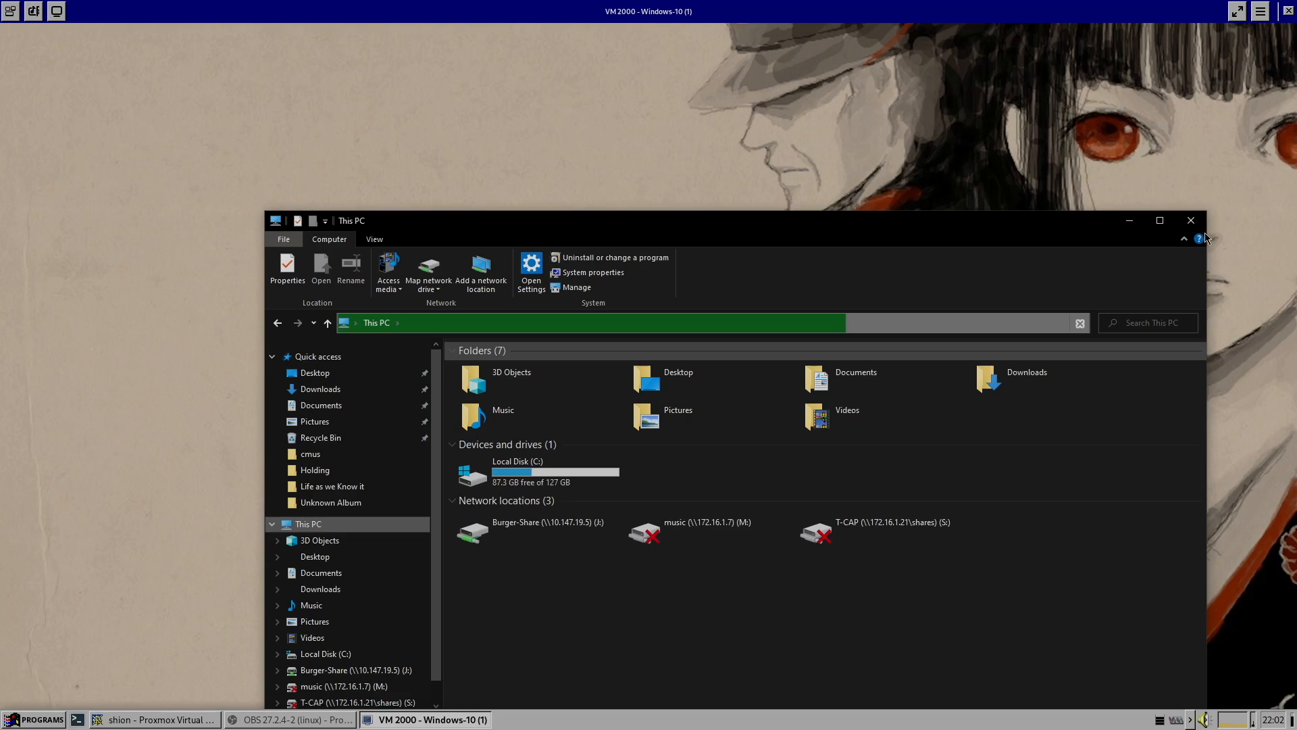
click(1191, 220)
click(1237, 11)
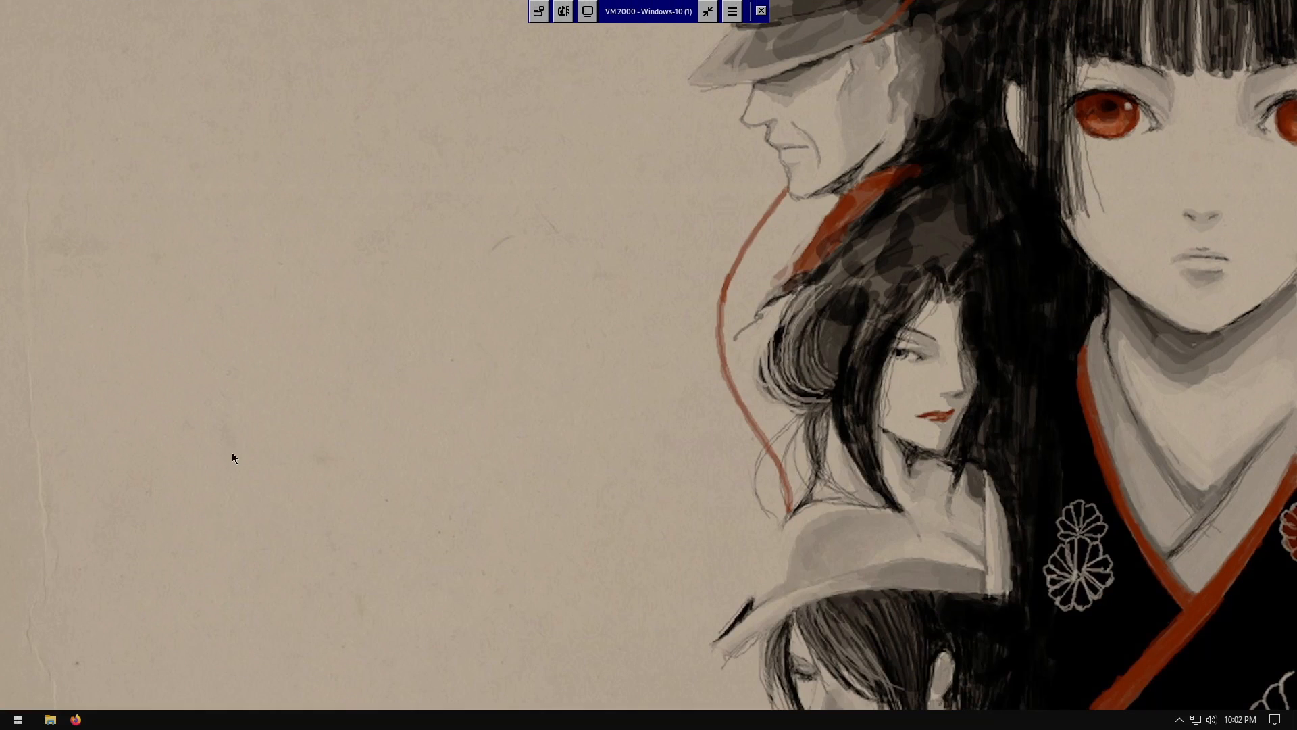
Open Disk Management from the Start button's context menu
right_click(18, 720)
right_click(11, 720)
right_click(10, 721)
click(11, 727)
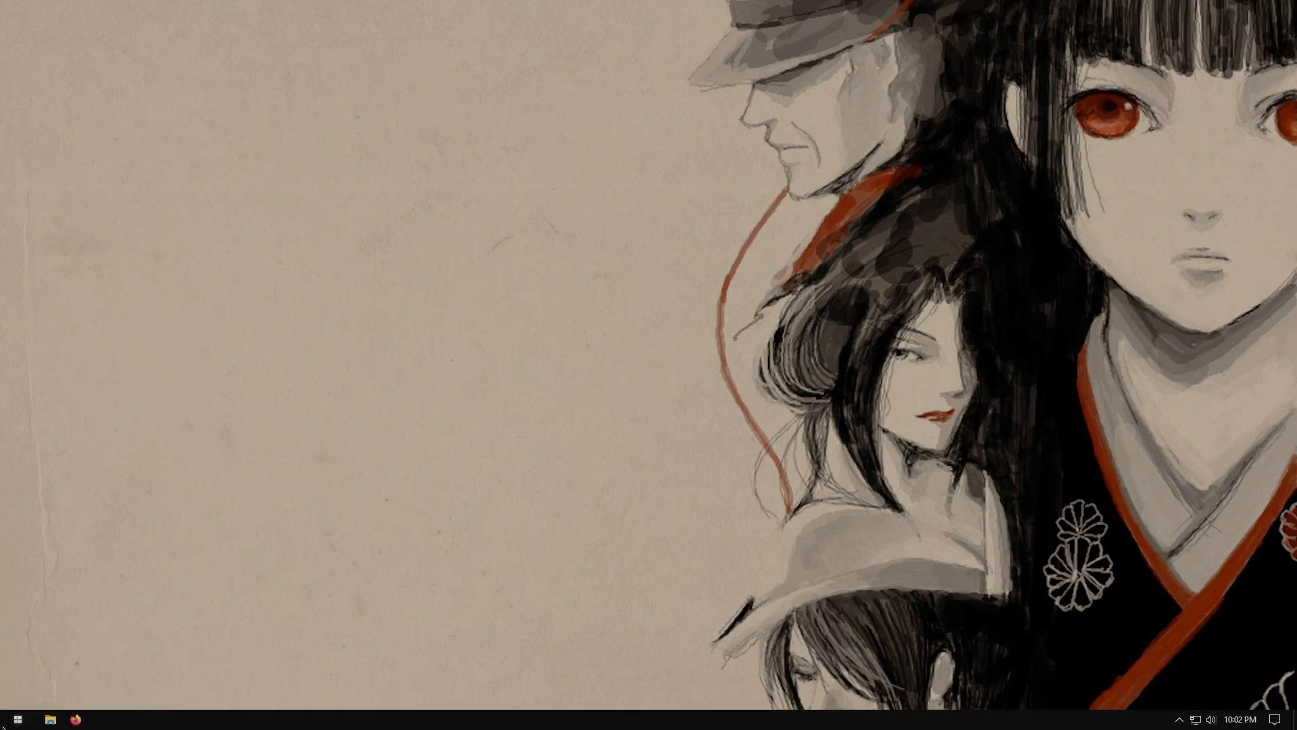
right_click(3, 727)
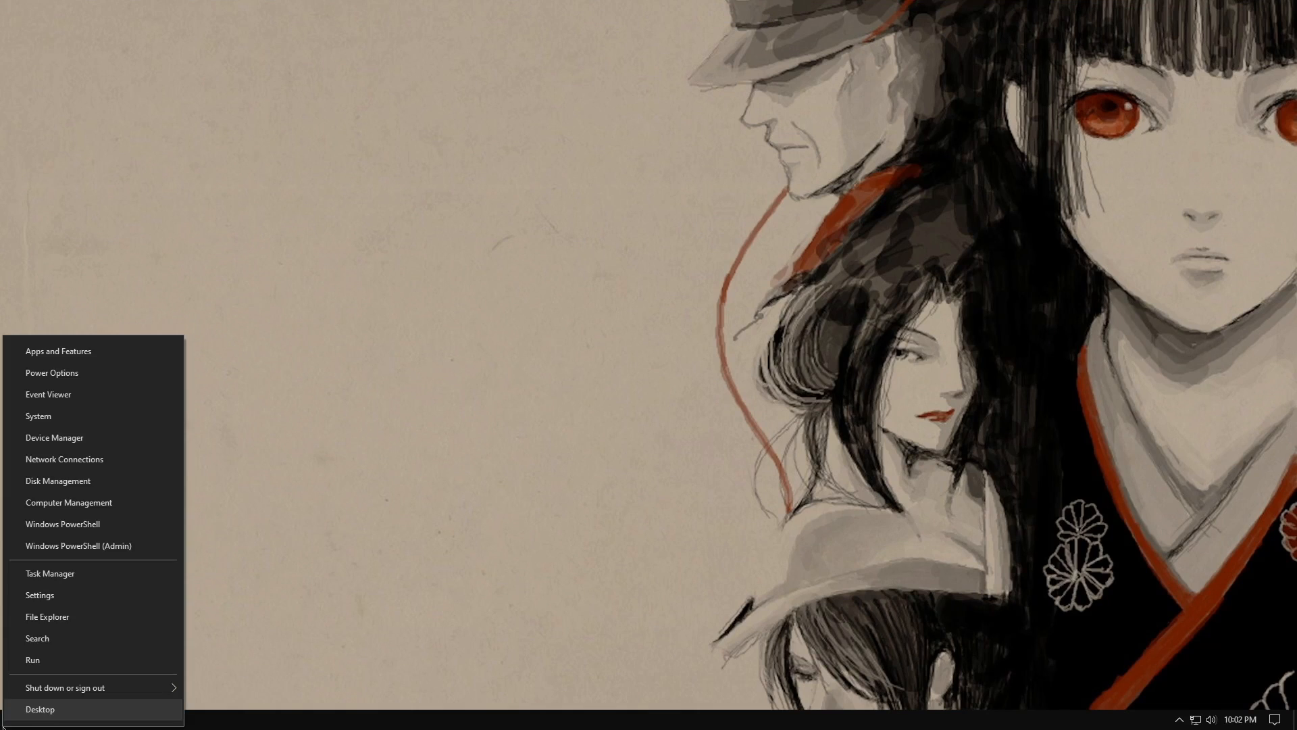
click(72, 486)
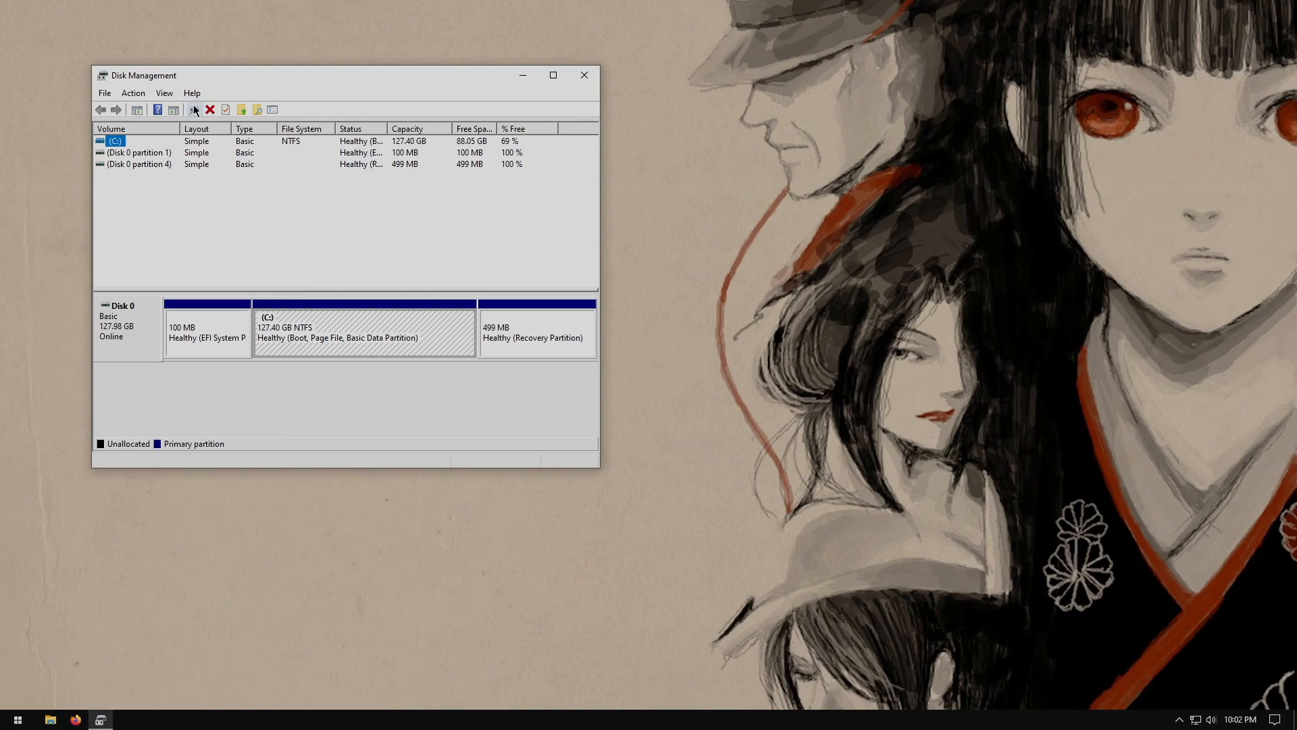
Open Device Manager, scan for hardware changes, and close it
click(18, 719)
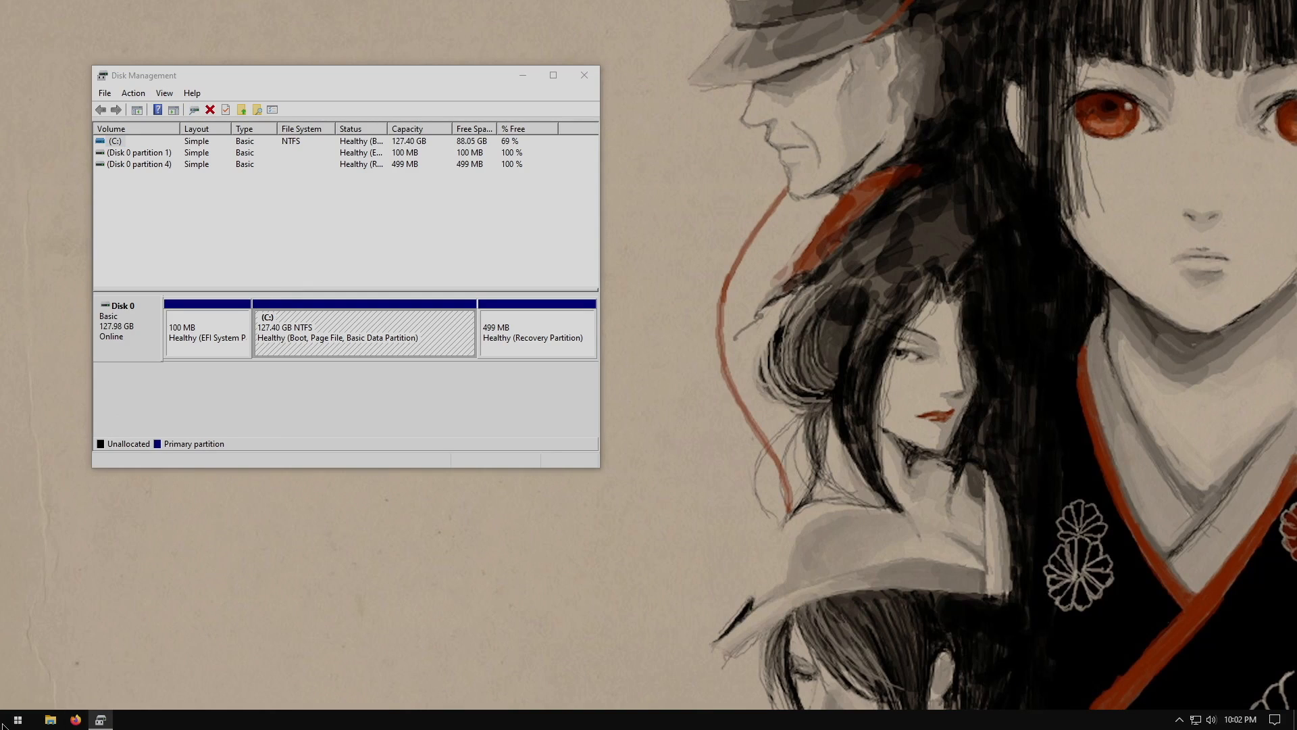
mouse_move(161, 456)
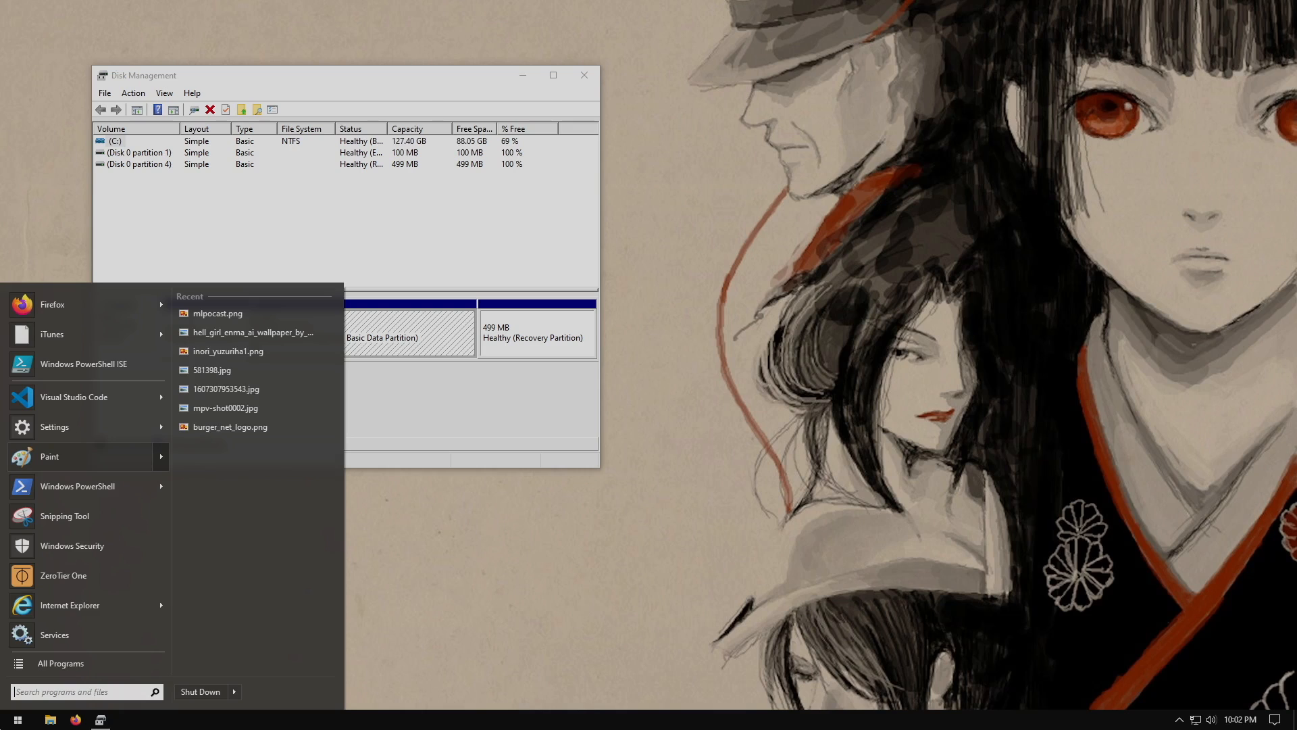
right_click(8, 726)
shift+right_click(2, 724)
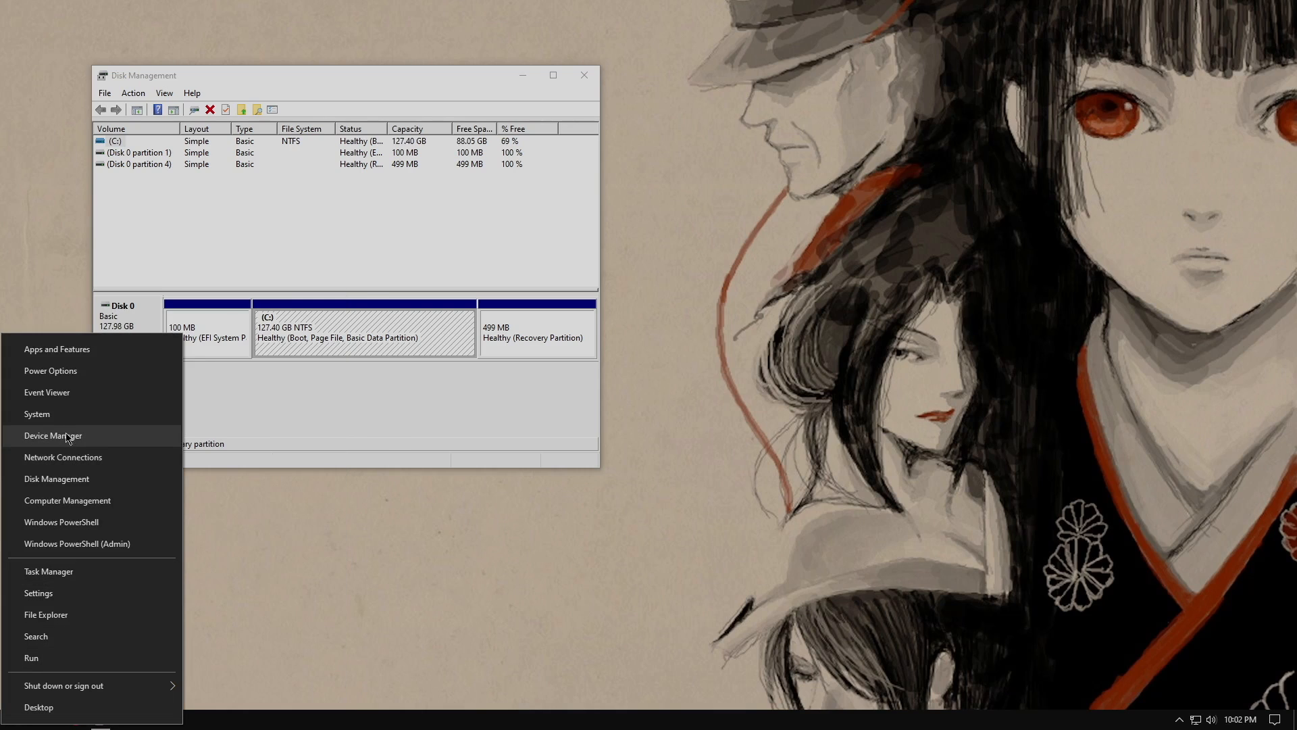
click(67, 436)
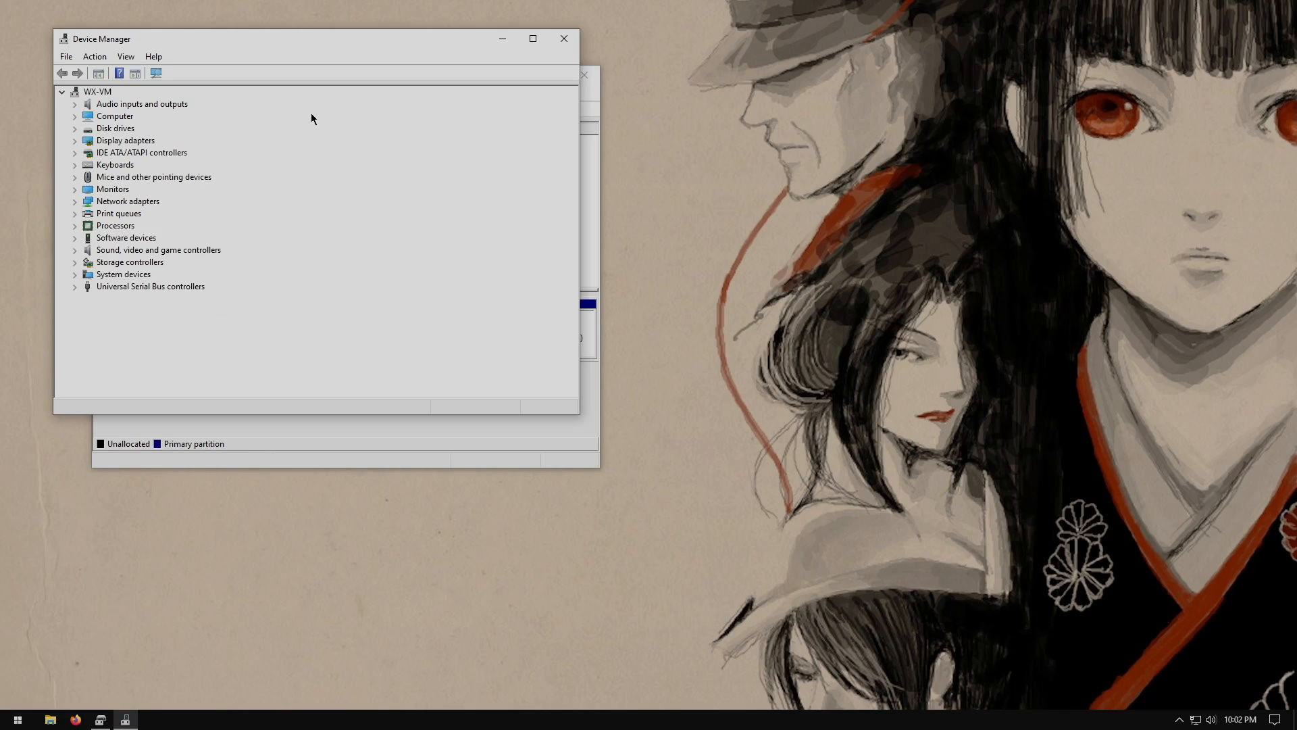
click(156, 73)
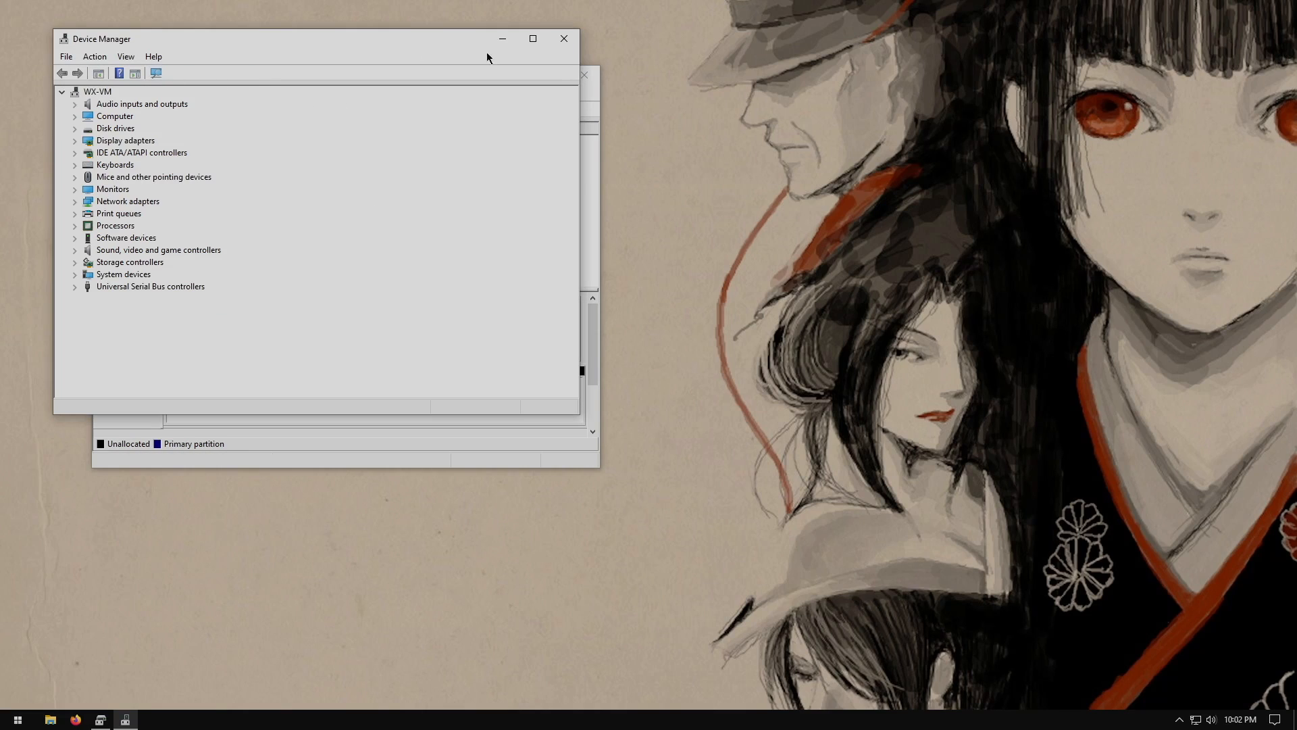
click(557, 39)
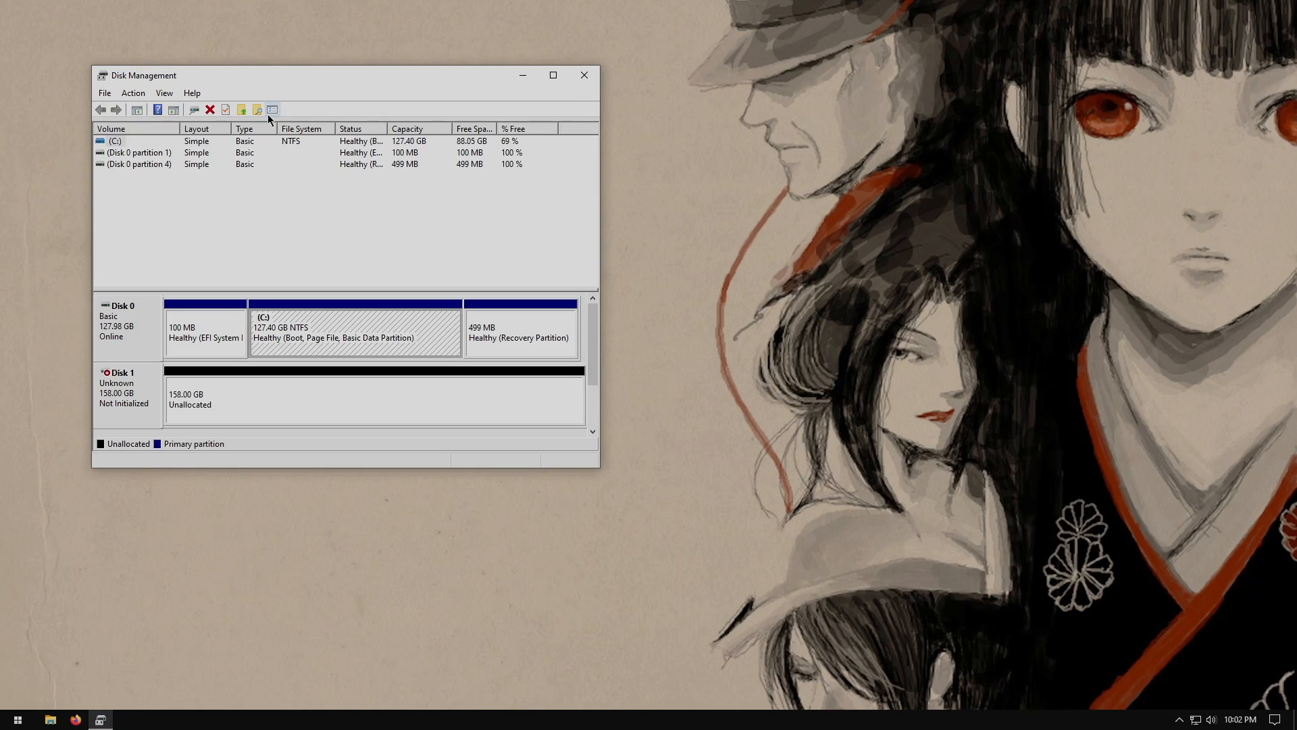
Rescan disks and initialize Disk 1 with the GPT partition style
click(196, 109)
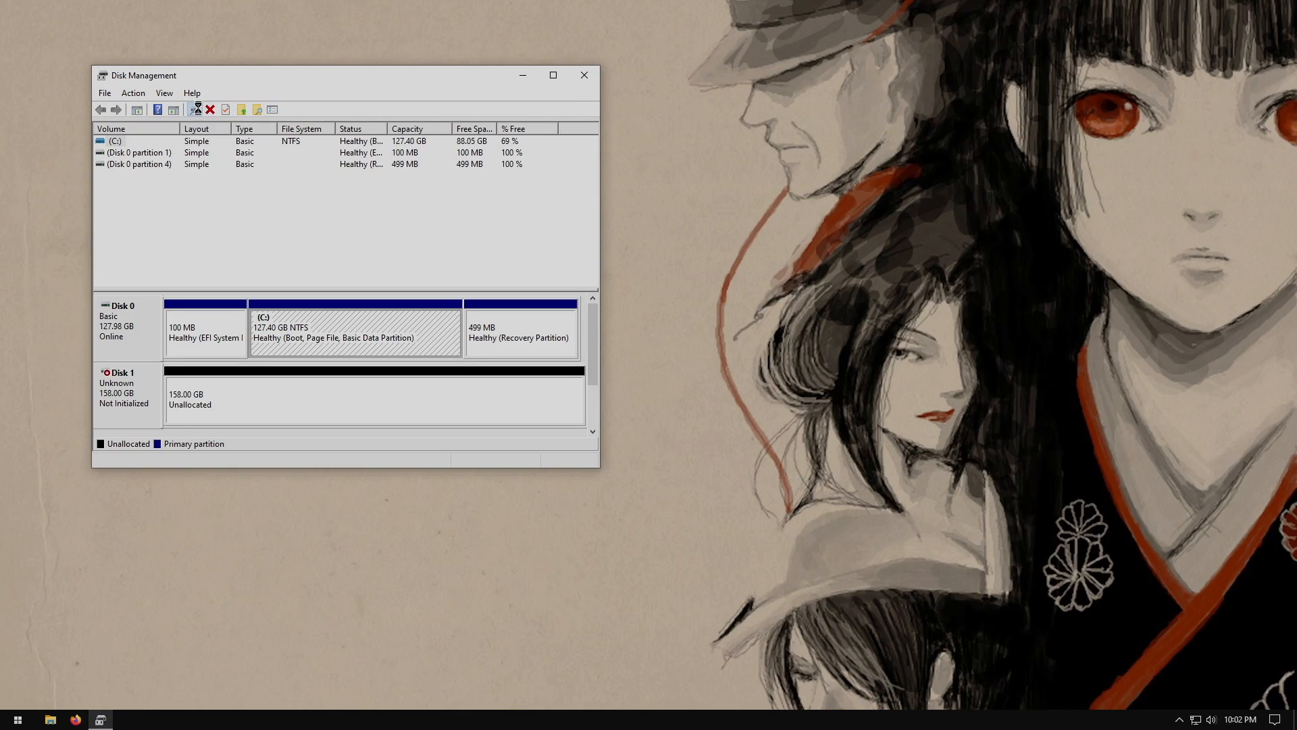
right_click(114, 403)
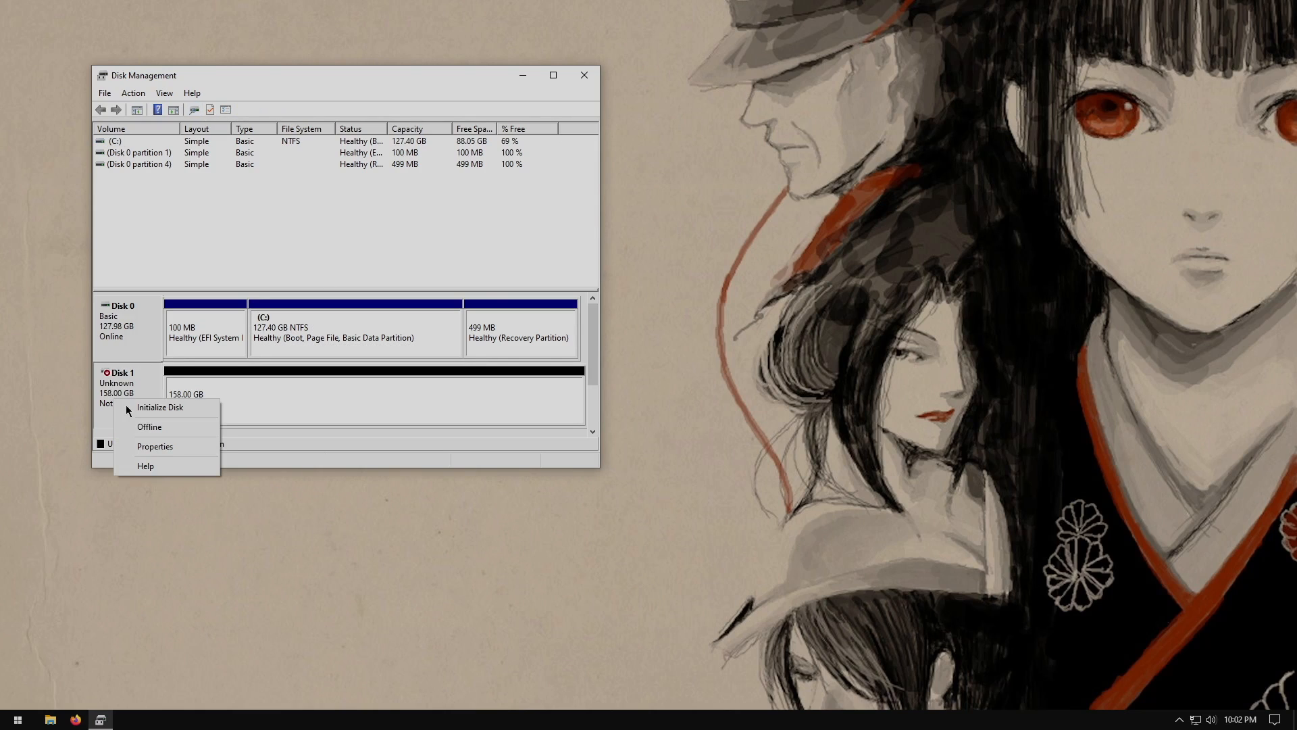
click(128, 407)
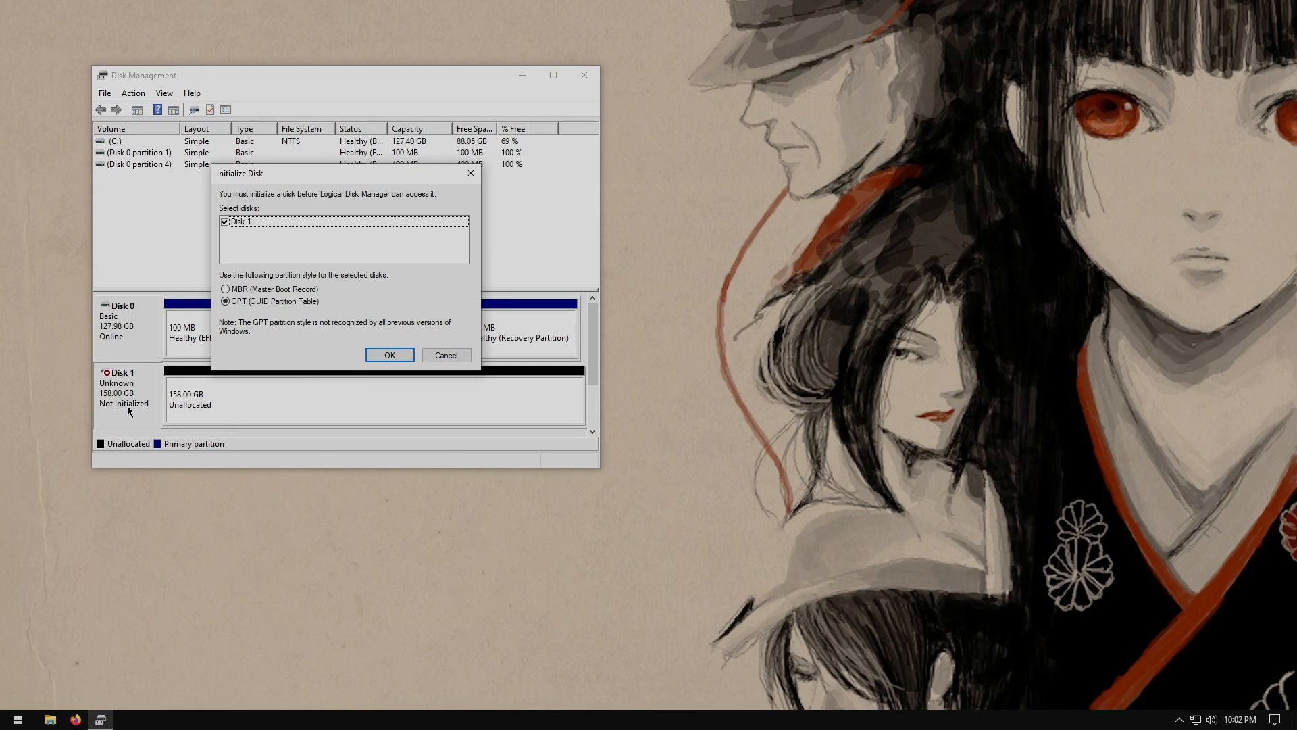
click(397, 351)
Start a New Simple Volume on Disk 1's unallocated space, keeping the full 161774 MB size and default drive letter
right_click(261, 400)
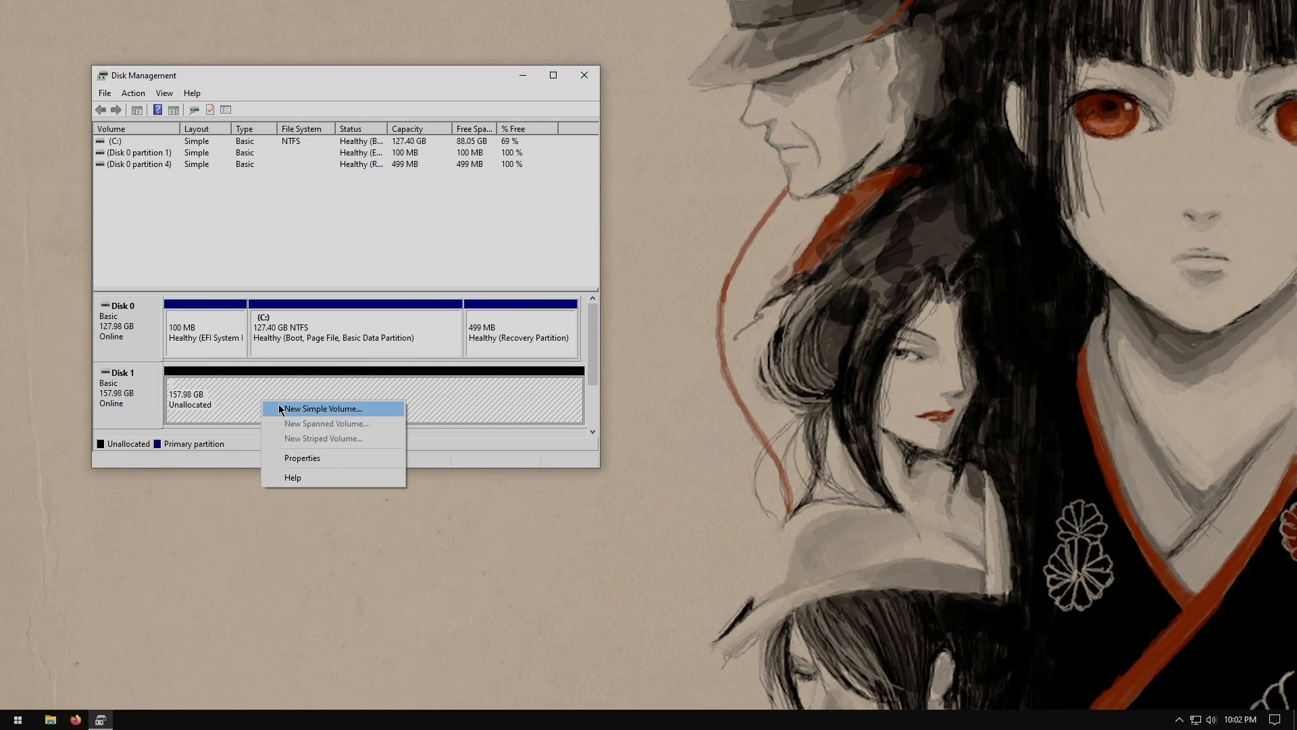
click(280, 408)
click(360, 388)
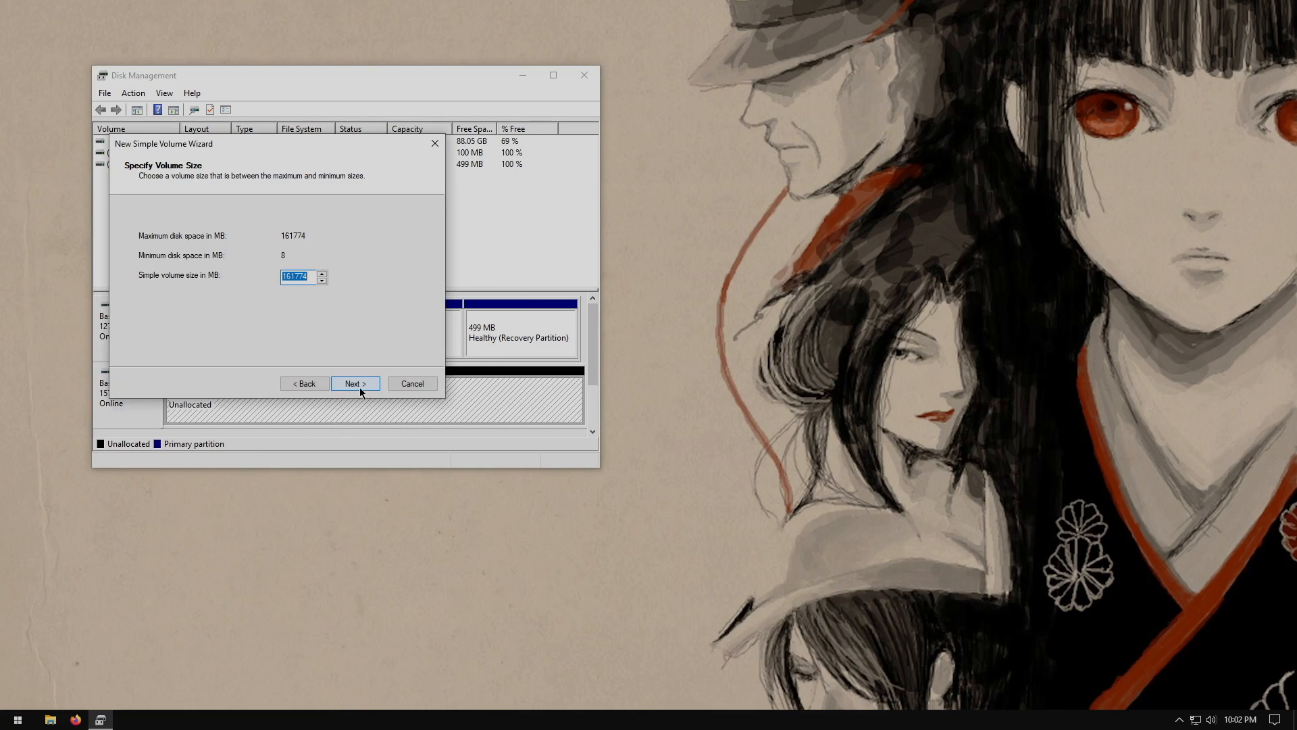
click(359, 389)
click(357, 383)
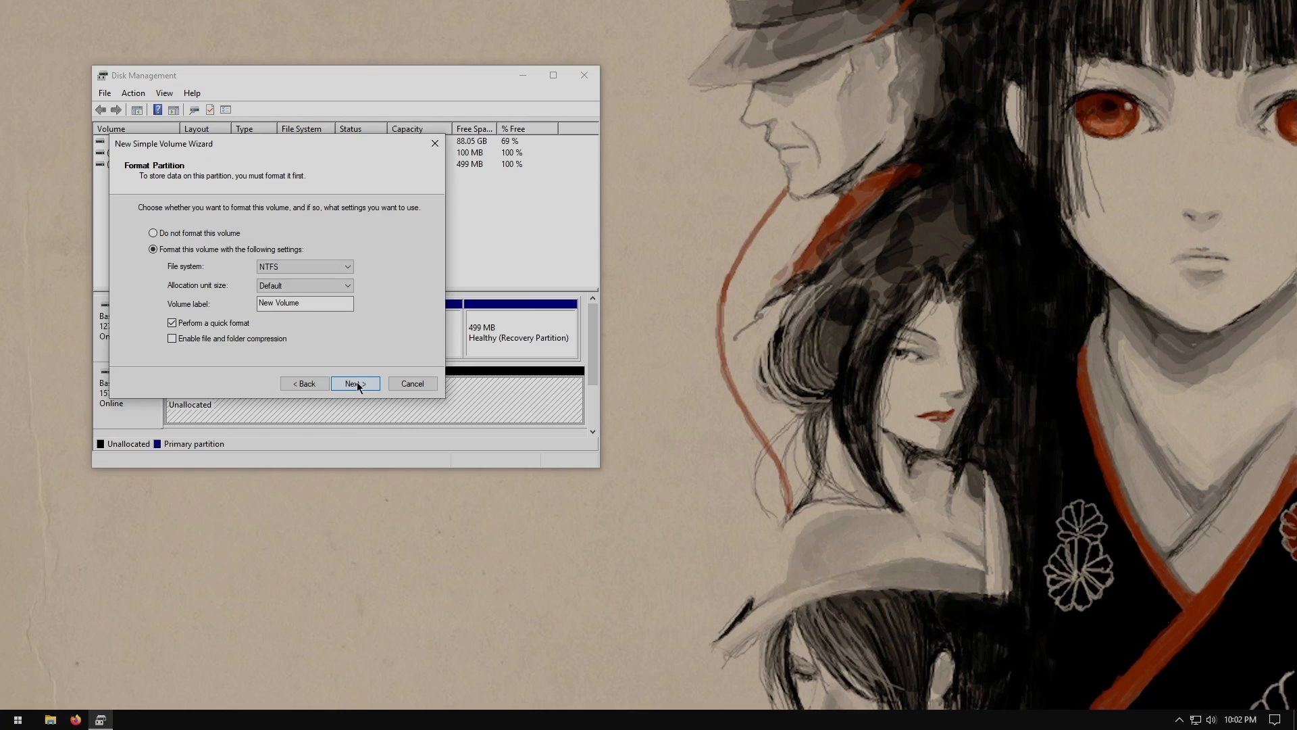
Label the NTFS volume DataVolume with quick format and finish the wizard
double_click(260, 306)
click(259, 306)
double_click(259, 306)
text(Data)
key(Return)
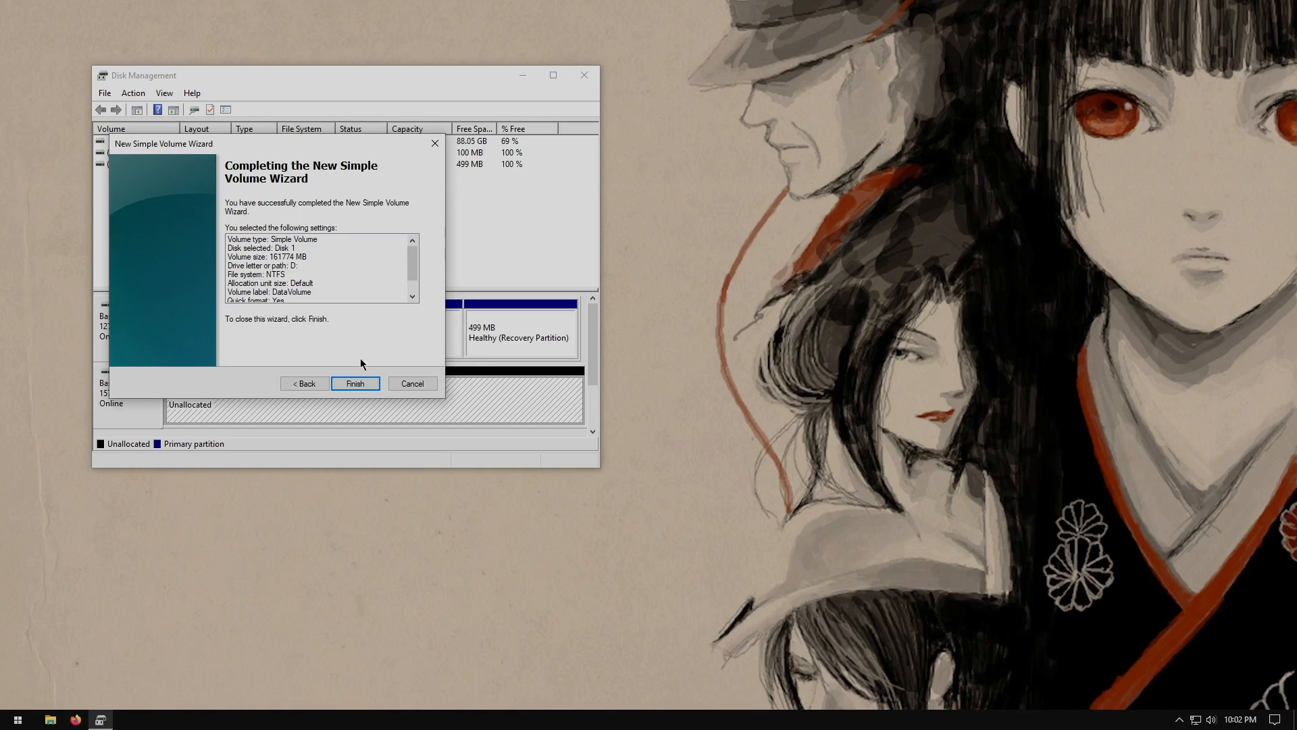
click(353, 384)
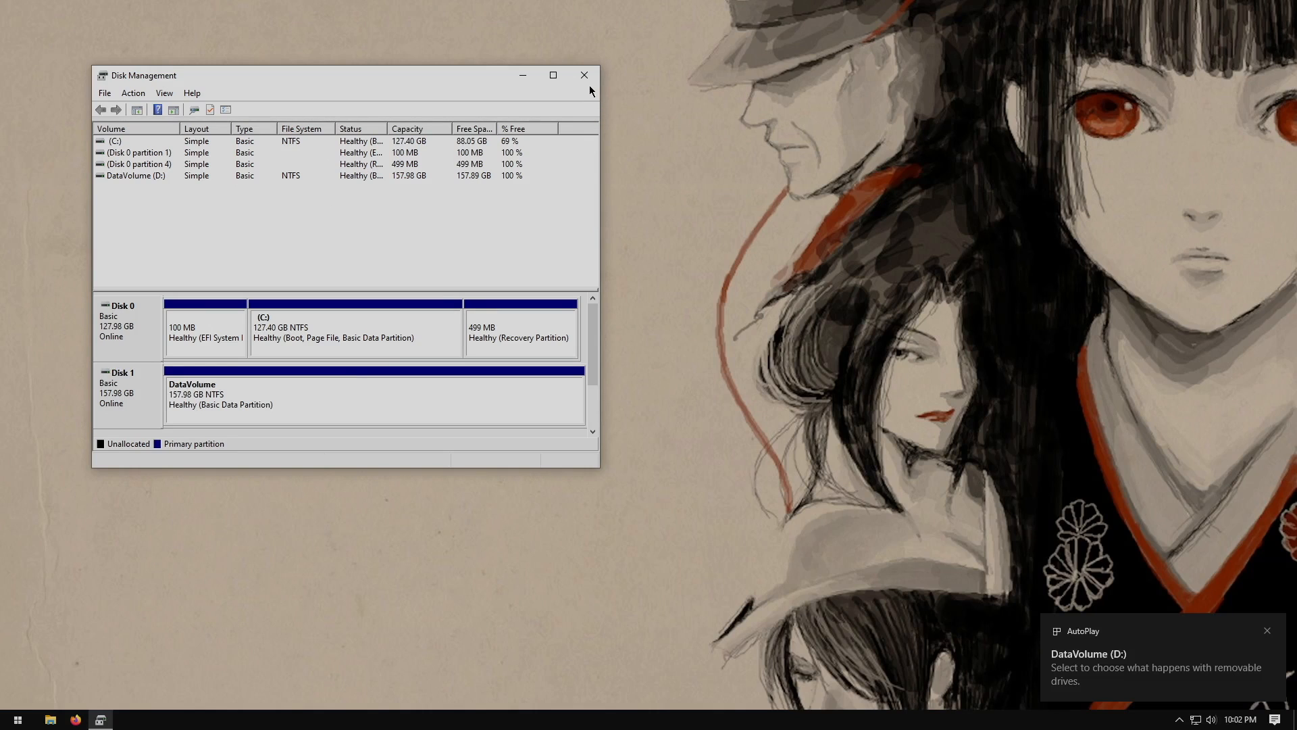
Close Disk Management, then open File Explorer to check the drives and close it again
click(584, 75)
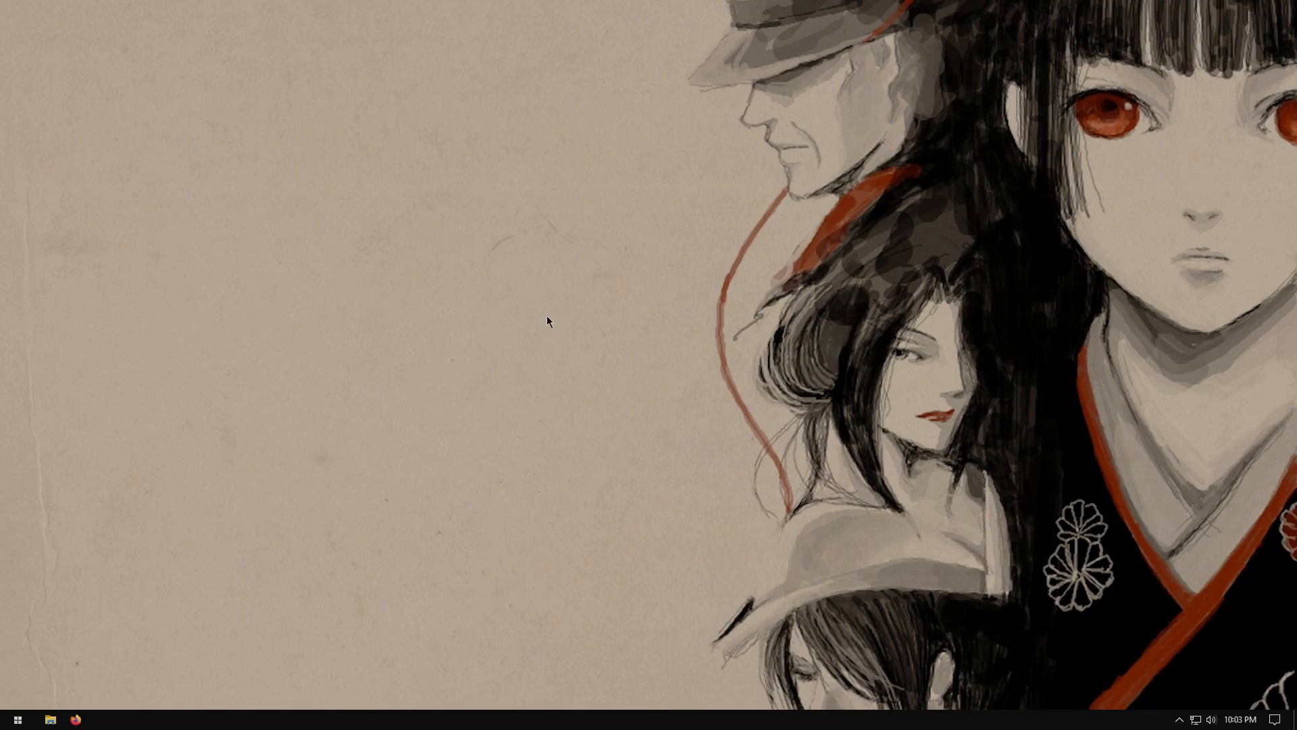
click(61, 725)
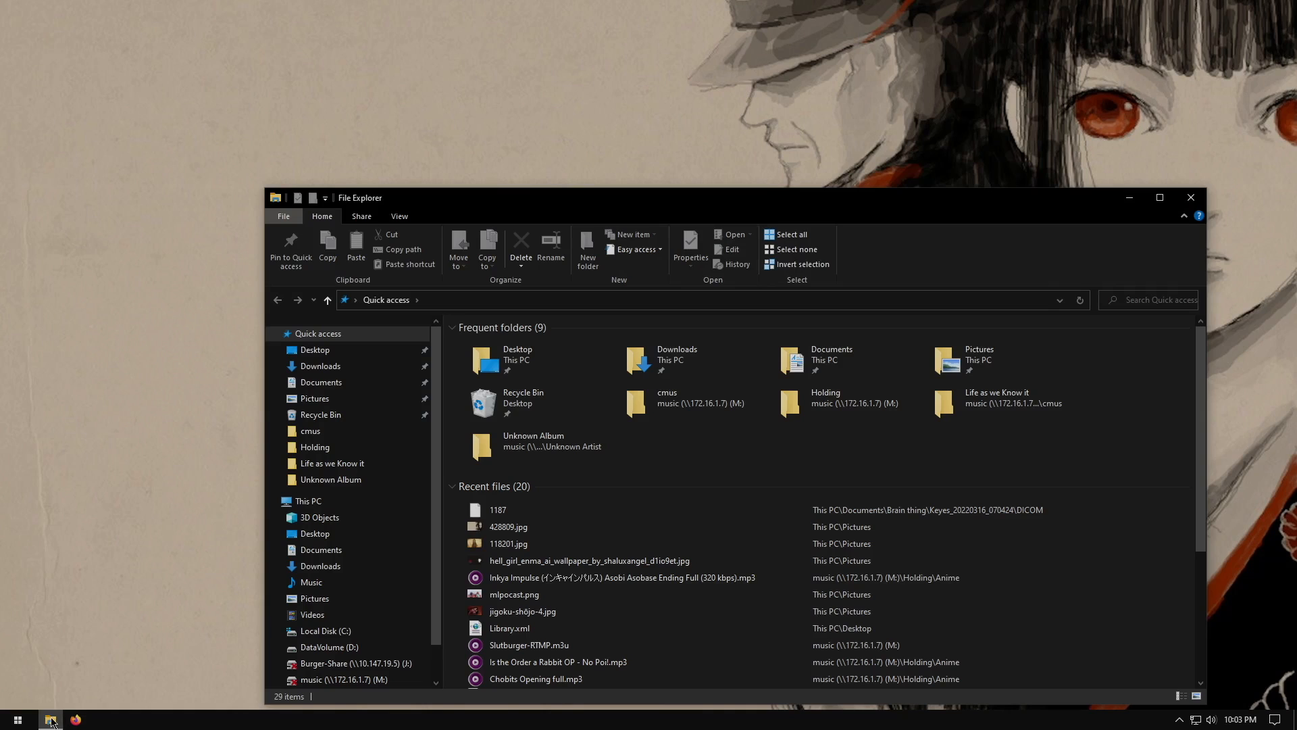
click(110, 621)
click(1191, 197)
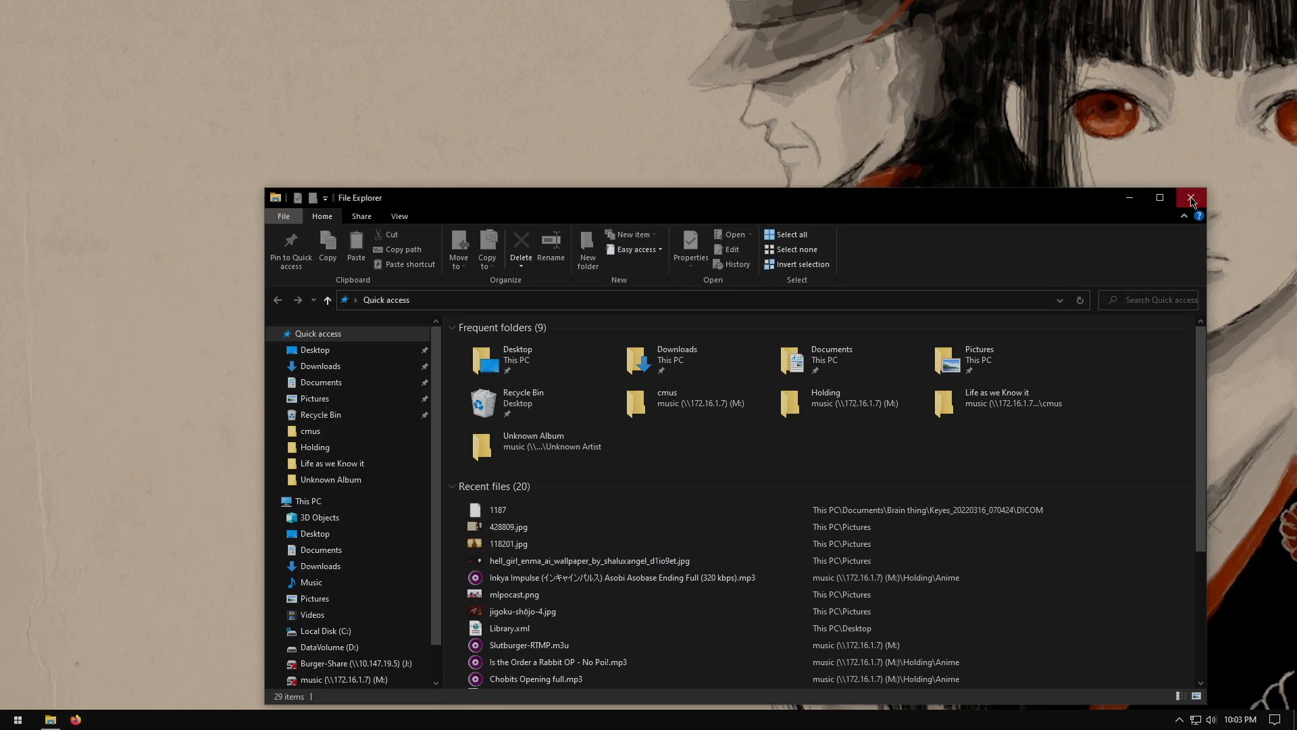
Open Firefox and read through the PCMag article on how to clone a hard drive
click(76, 720)
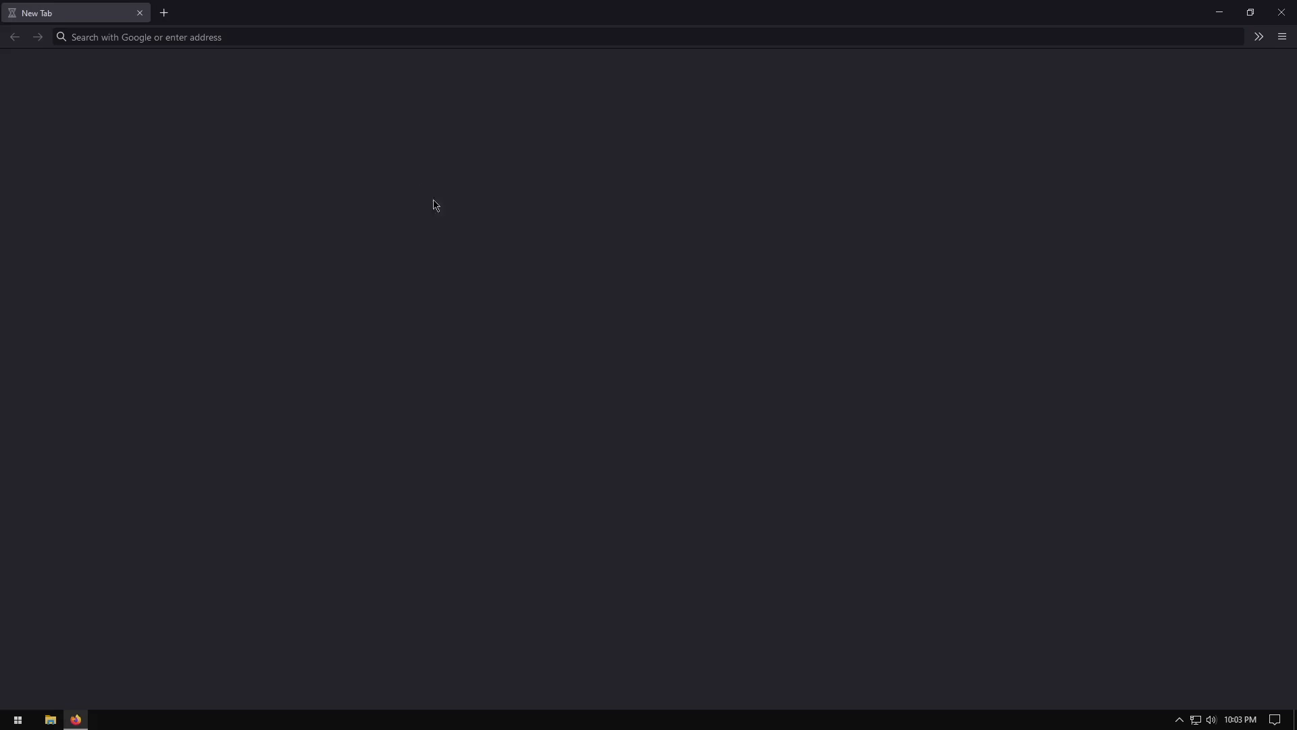
click(165, 12)
click(140, 13)
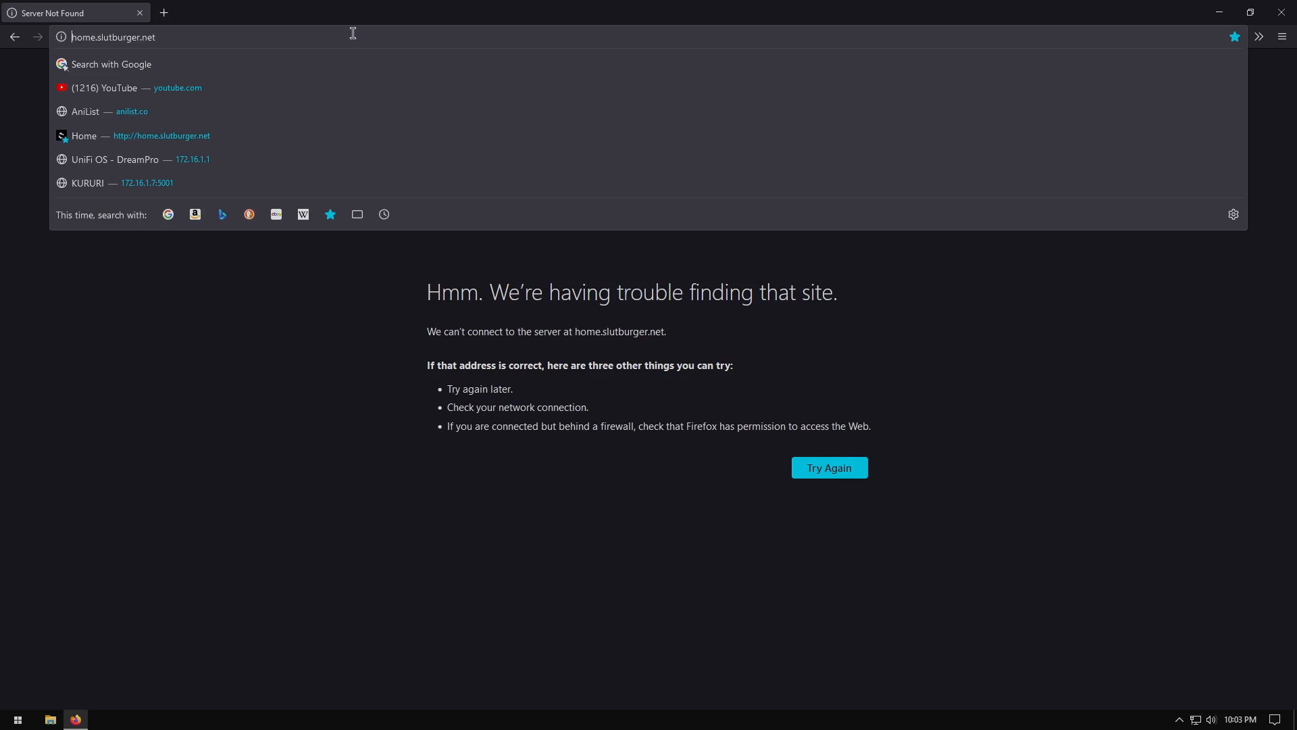
key(ctrl+a)
key(BackSpace)
text(am)
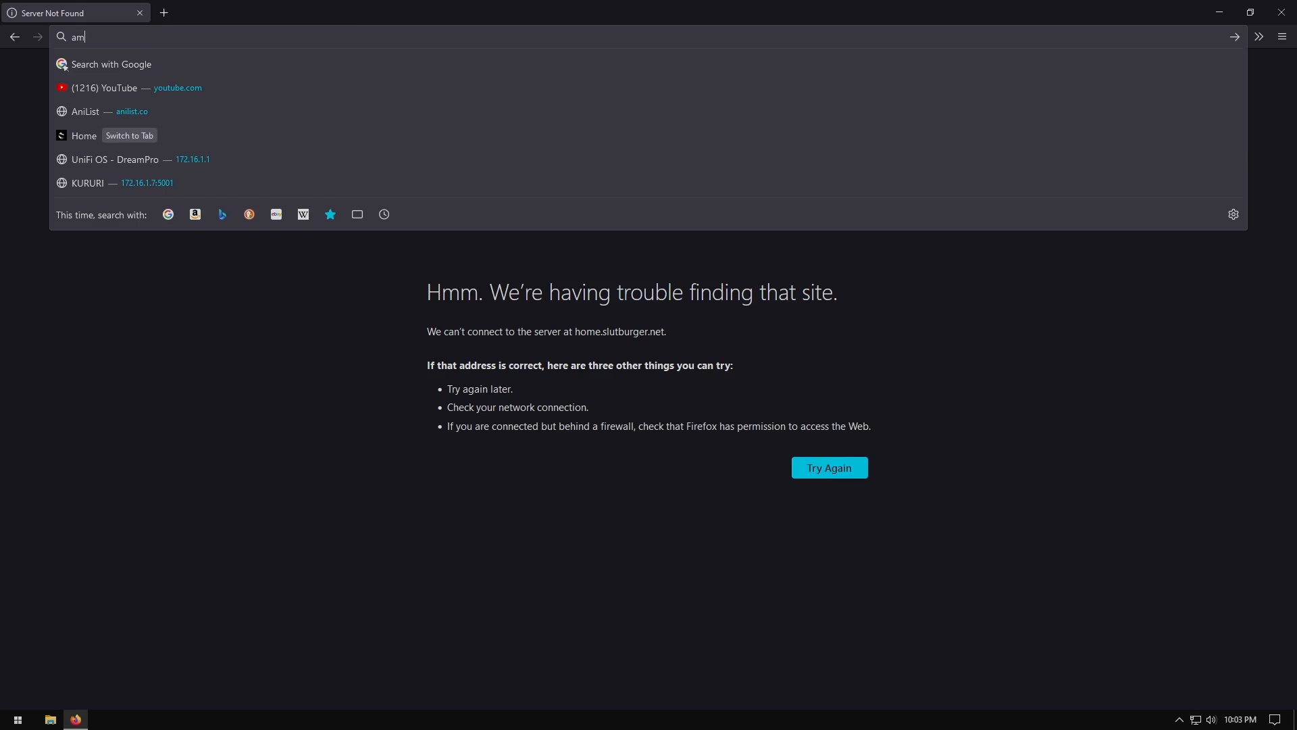
key(ctrl+a)
key(BackSpace)
text(mal)
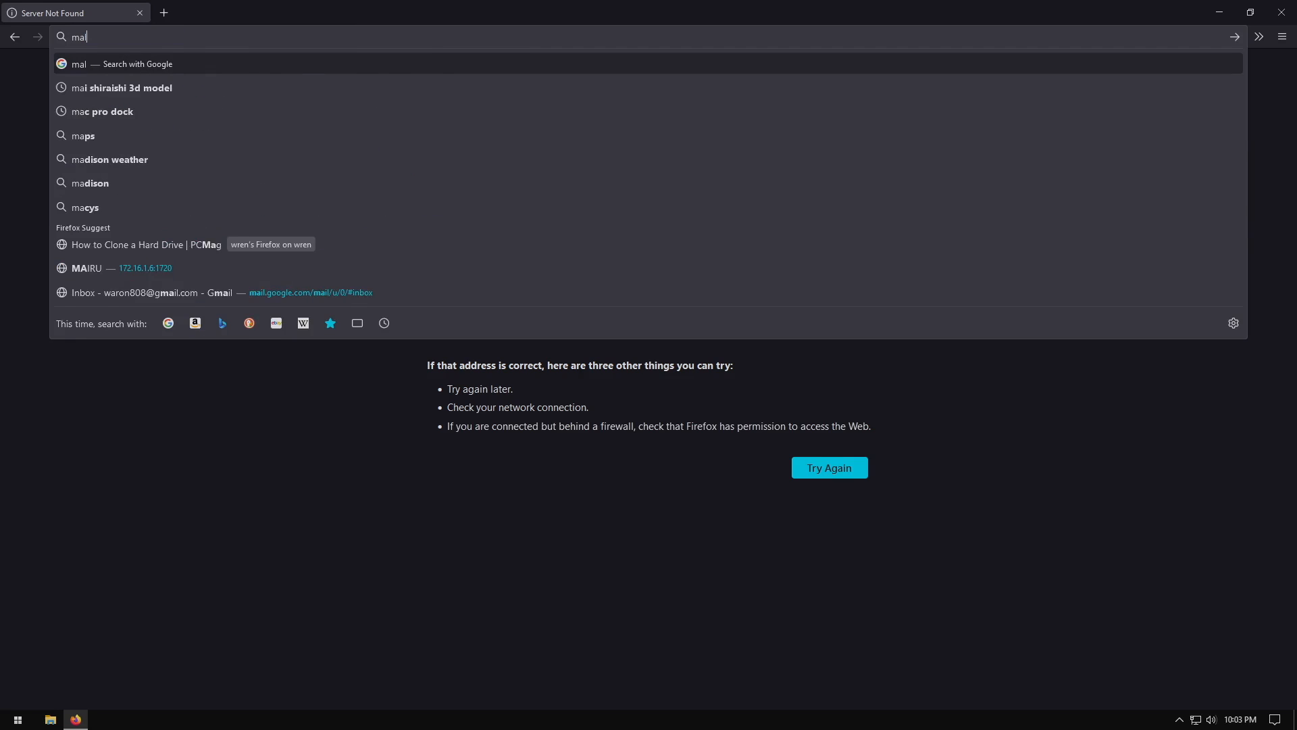
key(BackSpace)
click(213, 252)
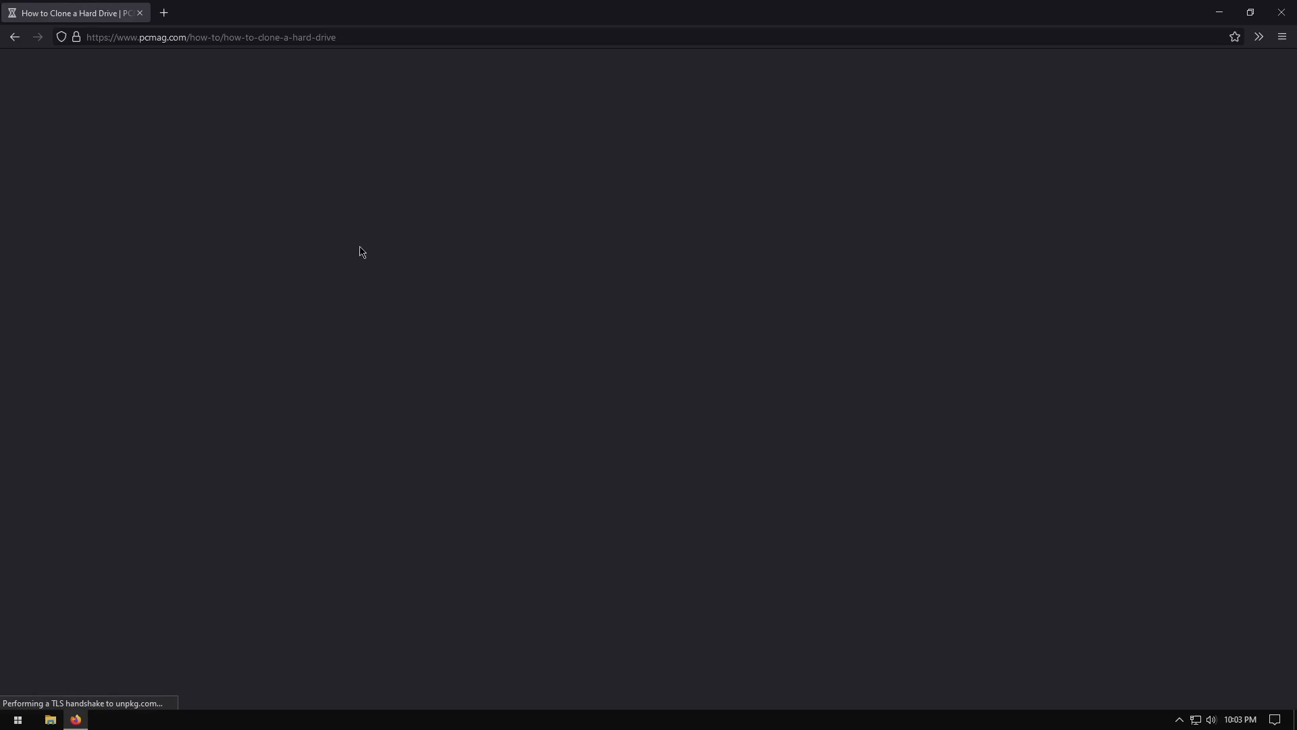
scroll(384, 267, down, 9)
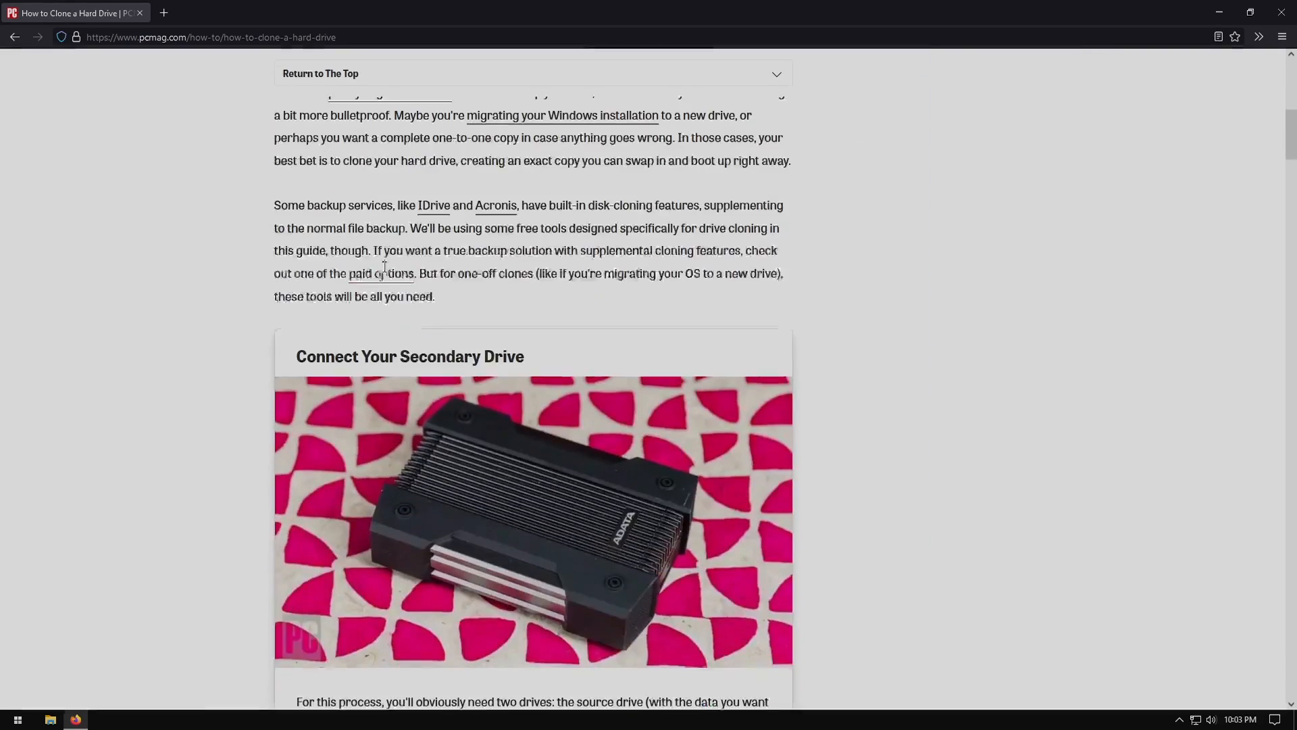
scroll(384, 267, down, 12)
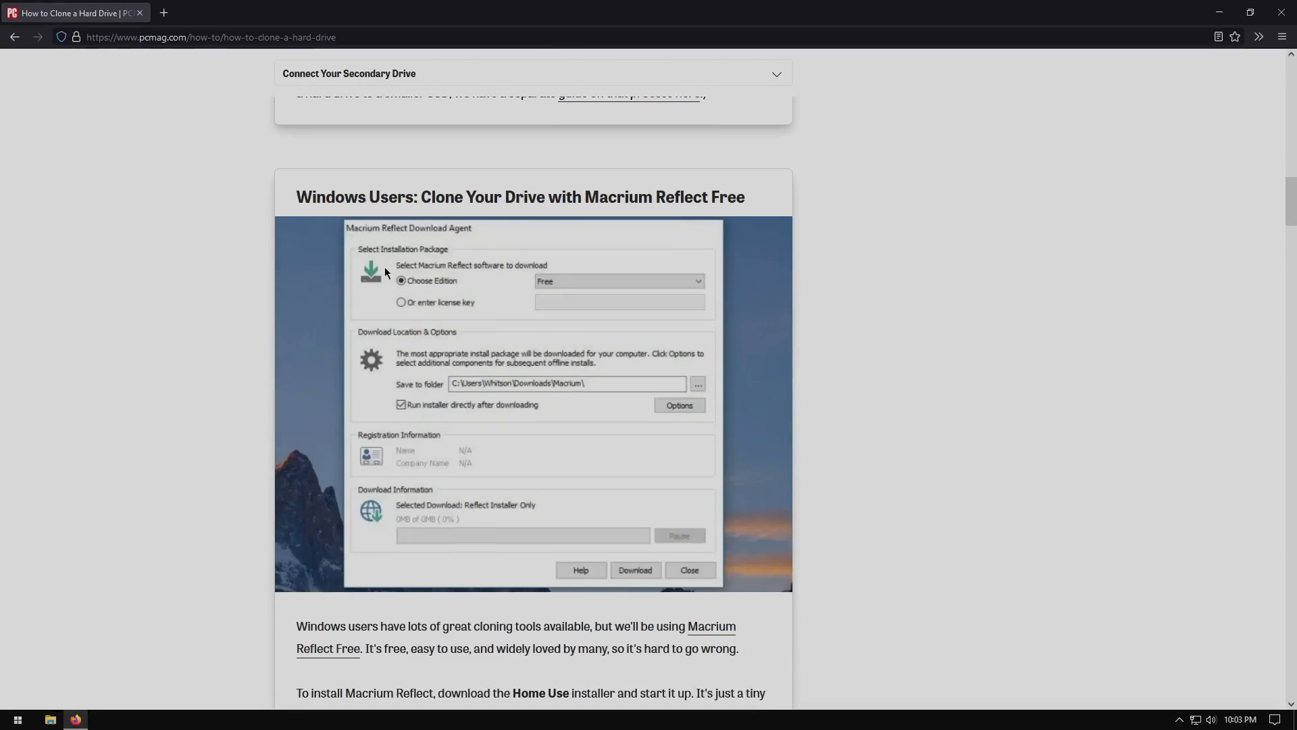
scroll(384, 266, down, 7)
scroll(384, 266, up, 10)
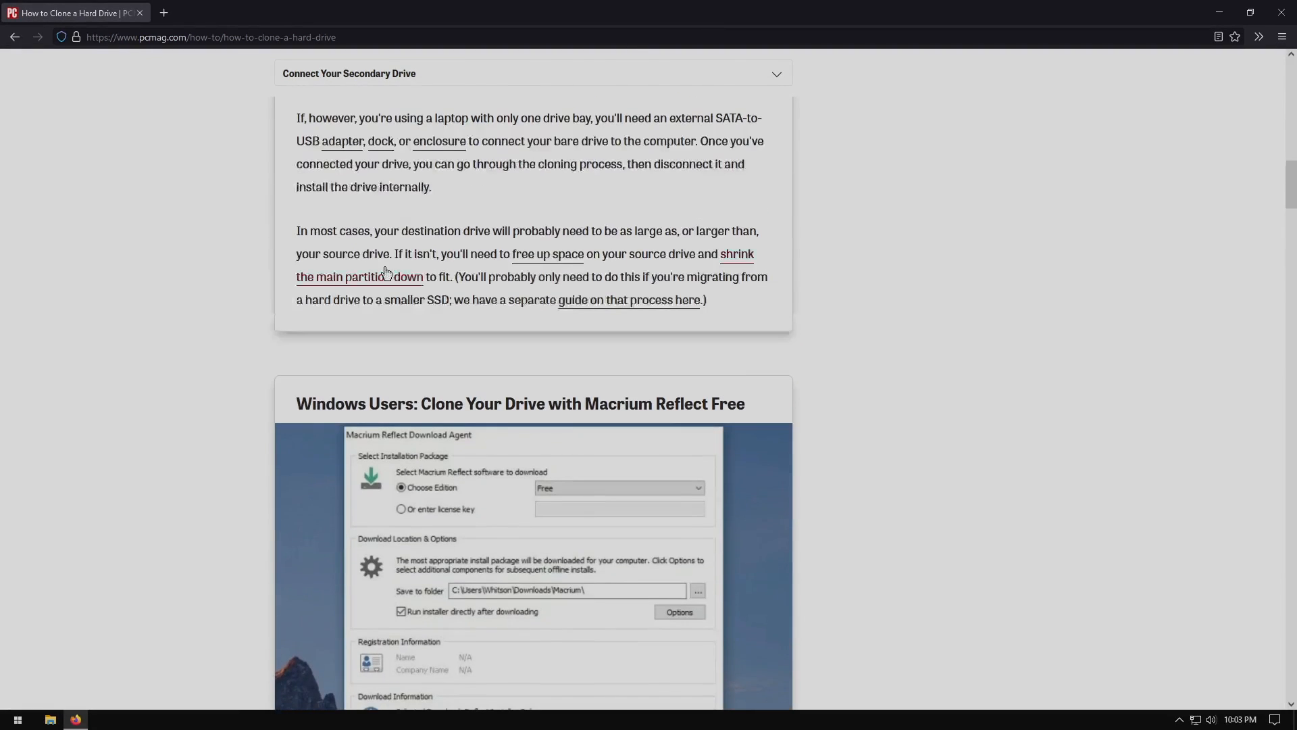
Search Google for macrium reflect free and open the Macrium Reflect Free Edition page
click(349, 36)
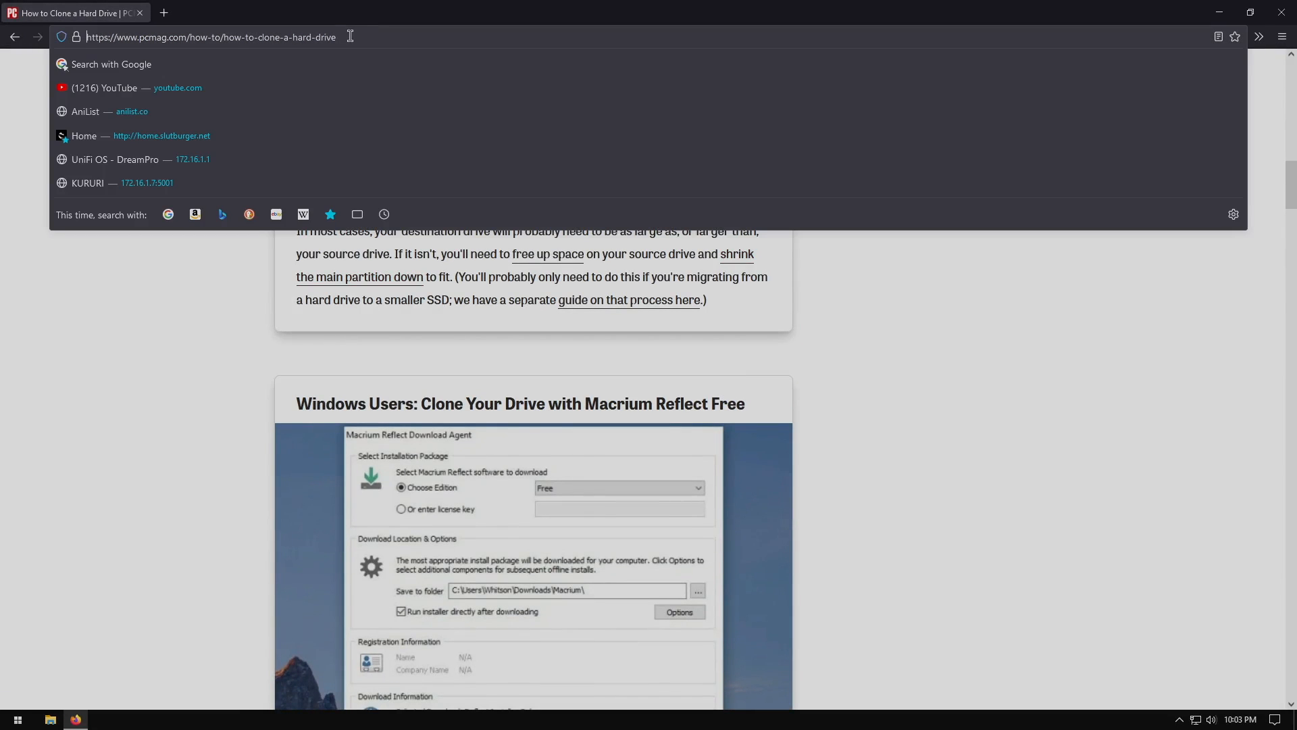
drag(350, 36, 61, 37)
key(BackSpace)
text(macr)
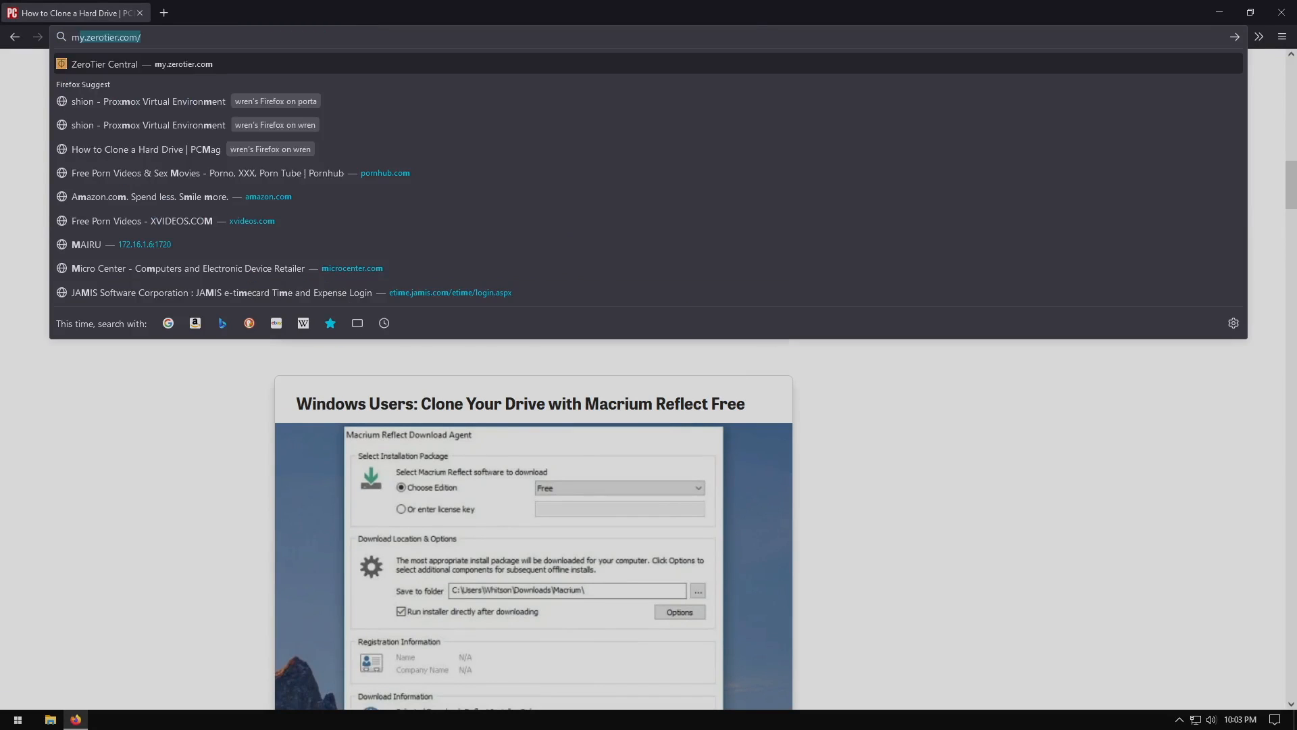
text(ium)
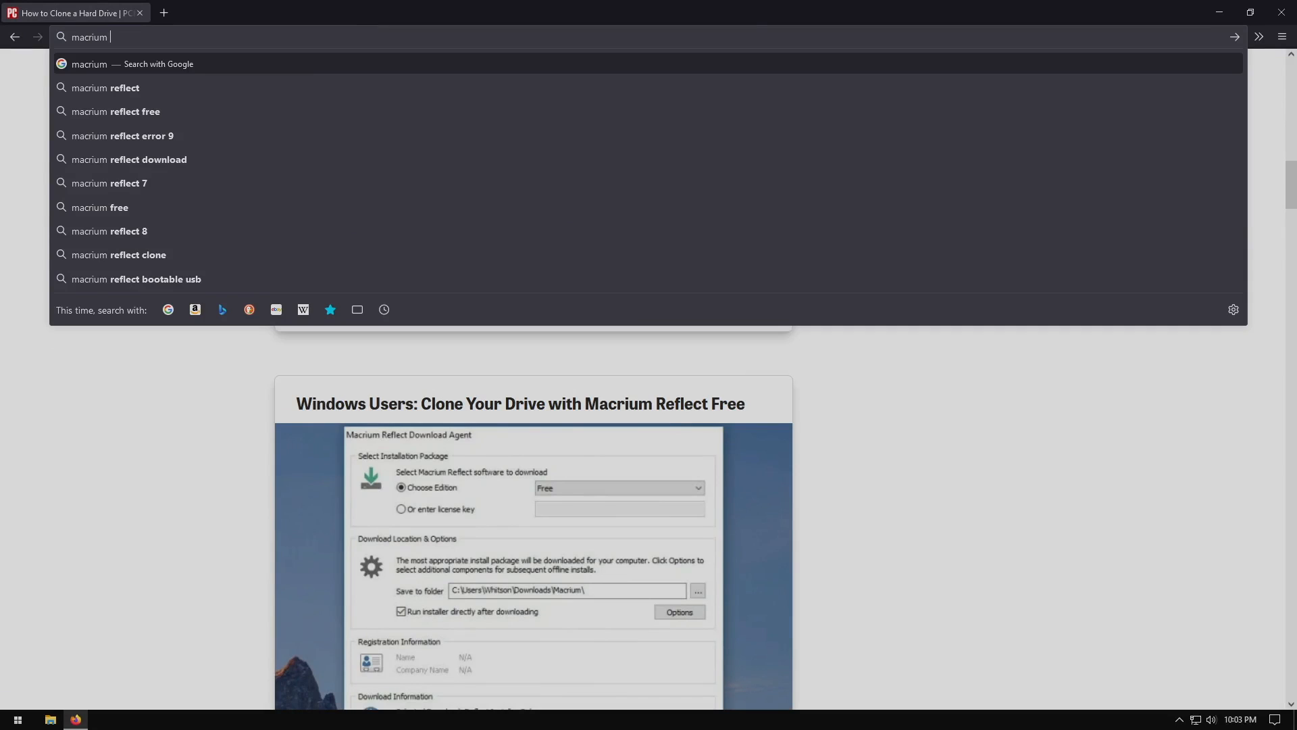
key(Down)
key(Down)
key(Return)
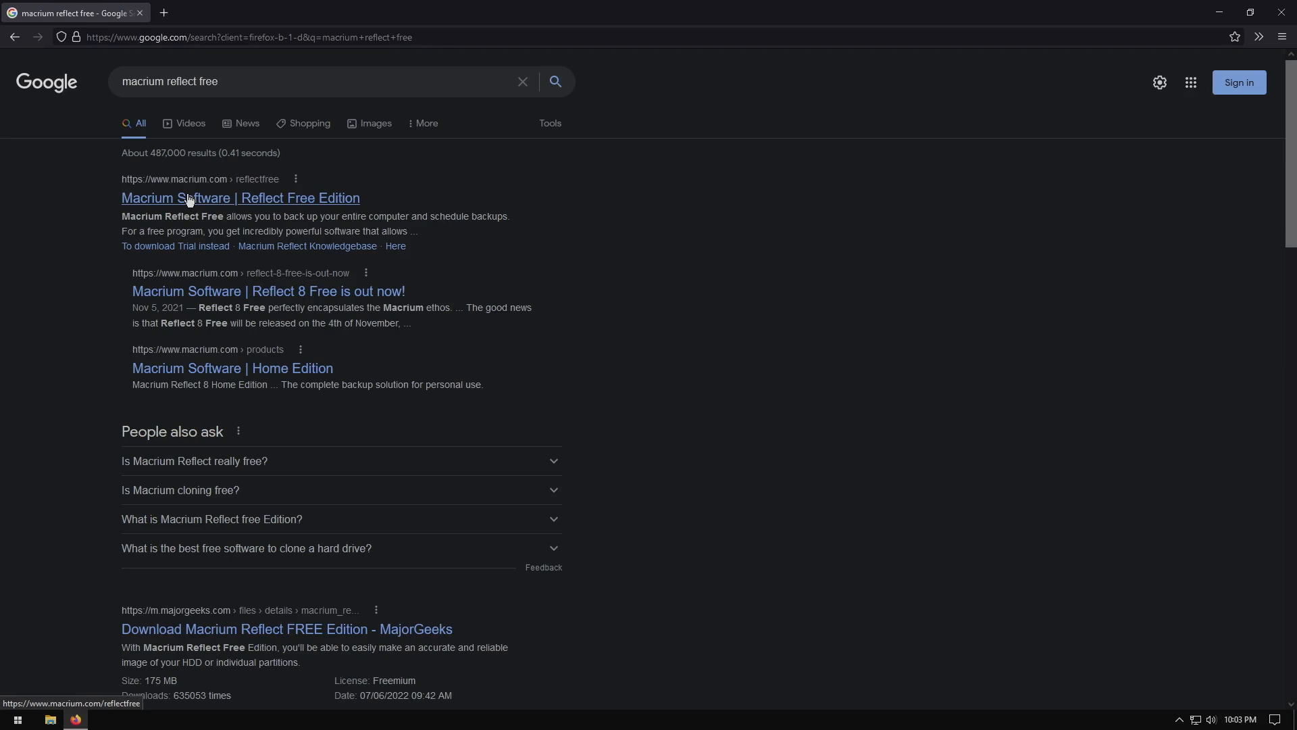
click(189, 198)
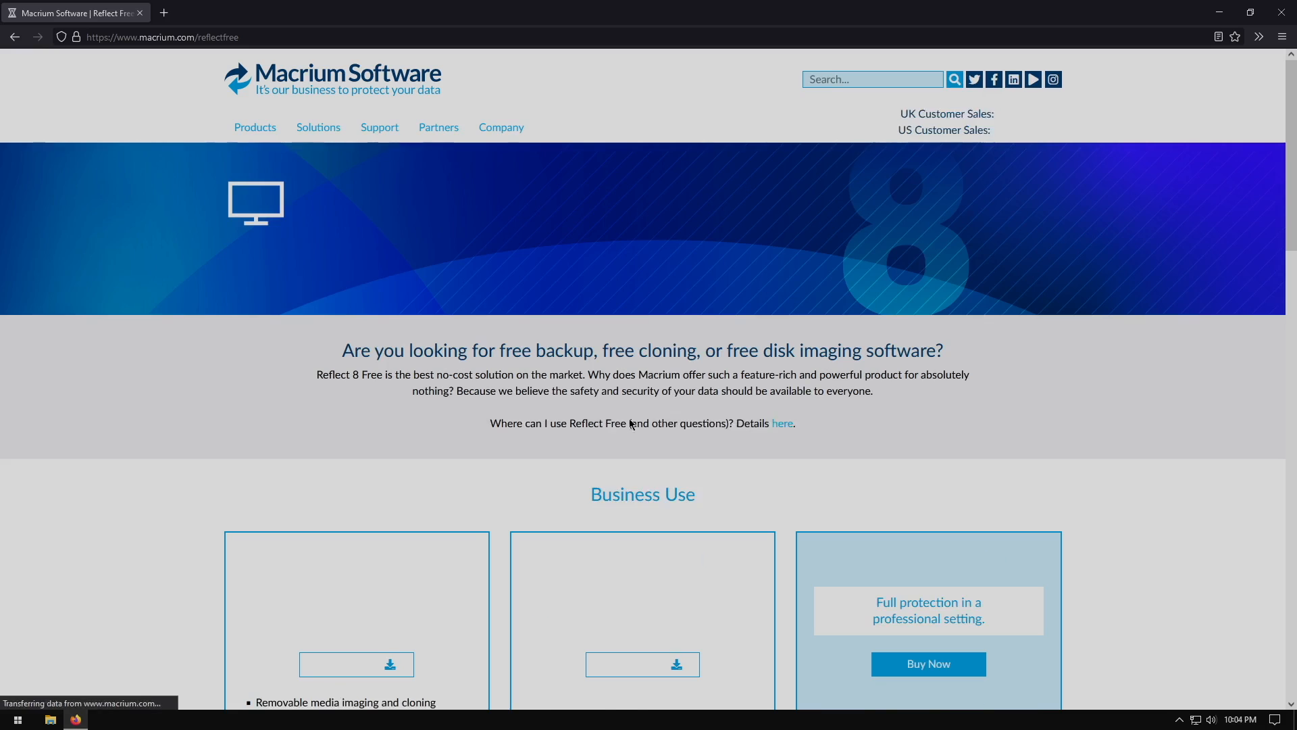
scroll(830, 374, down, 2)
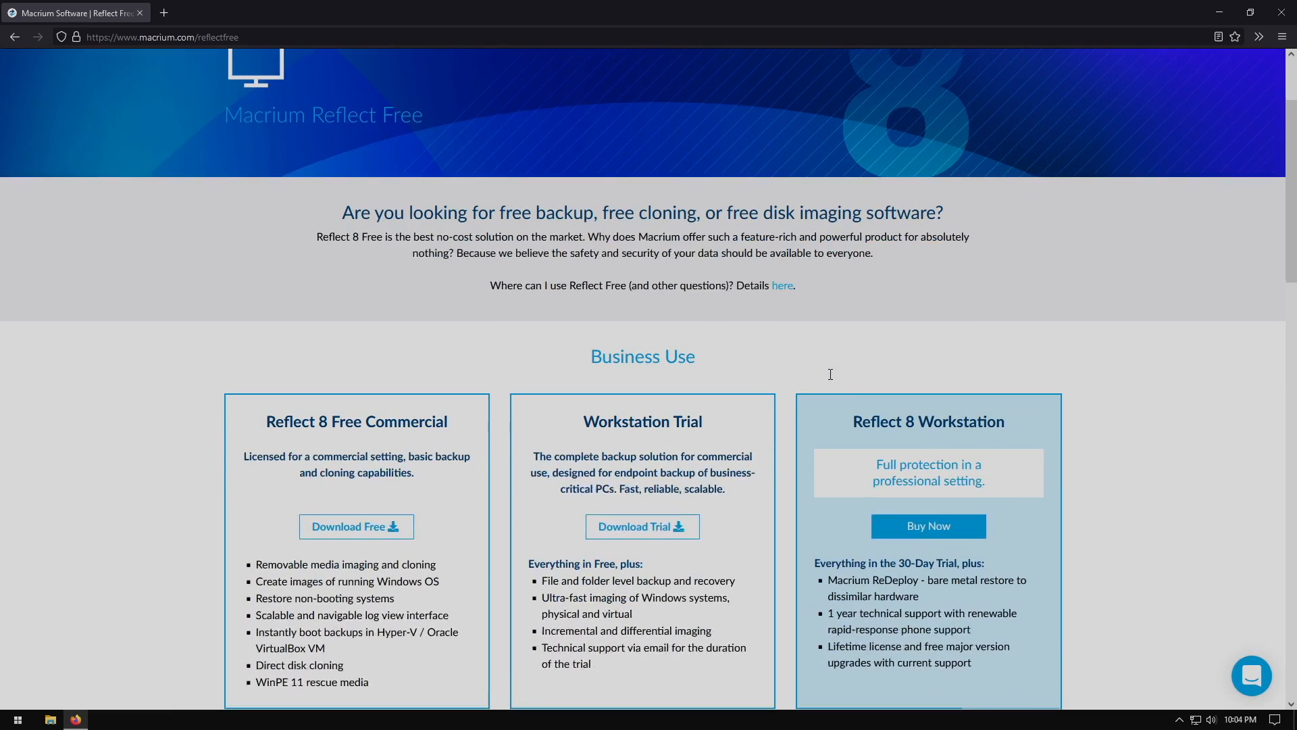
click(378, 527)
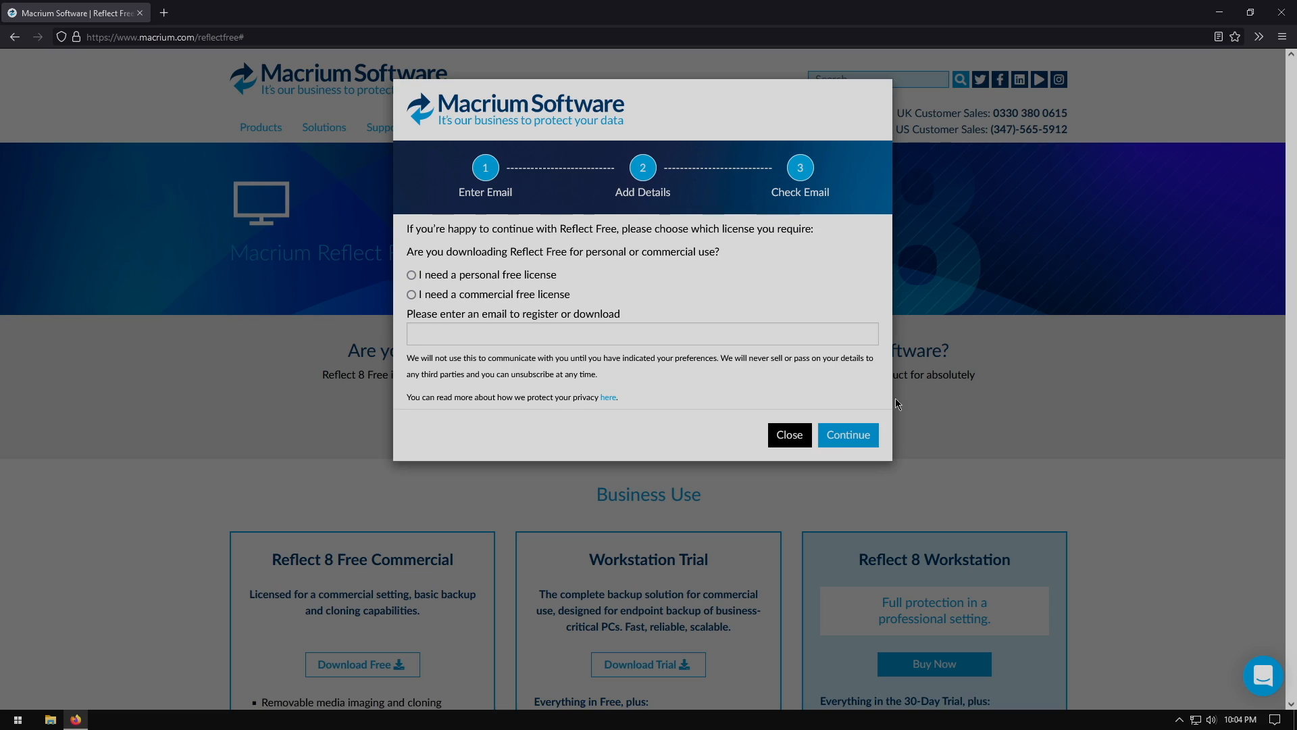
click(789, 436)
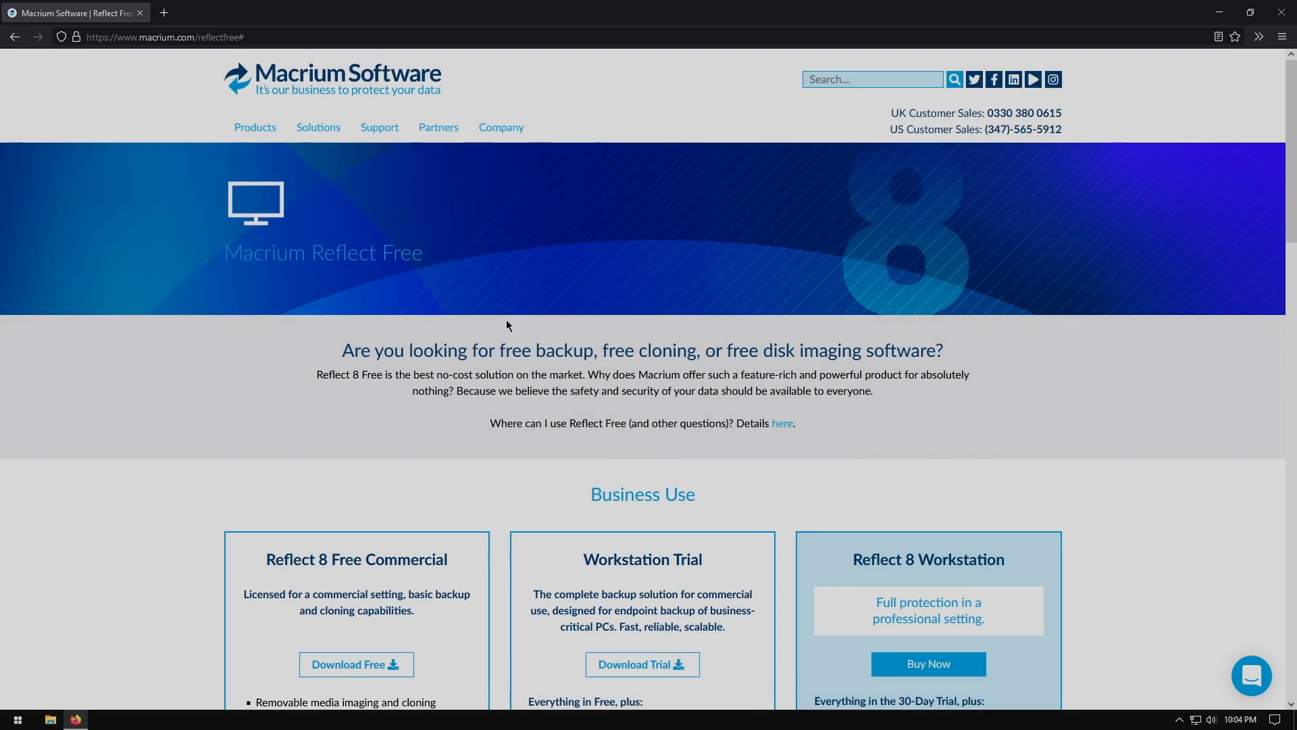
Download the Reflect 8 Free installer with a personal free license, saving ReflectDLHF.exe to the Downloads folder
scroll(508, 325, down, 1)
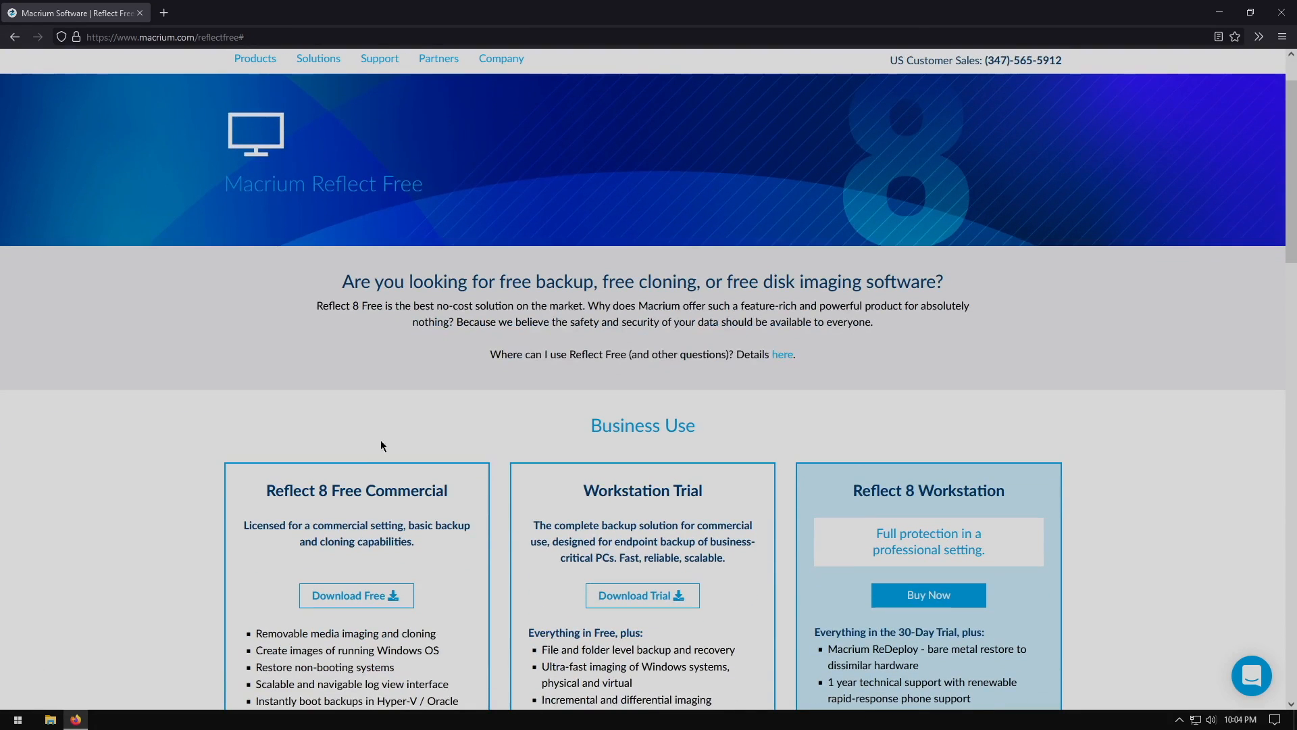
click(342, 594)
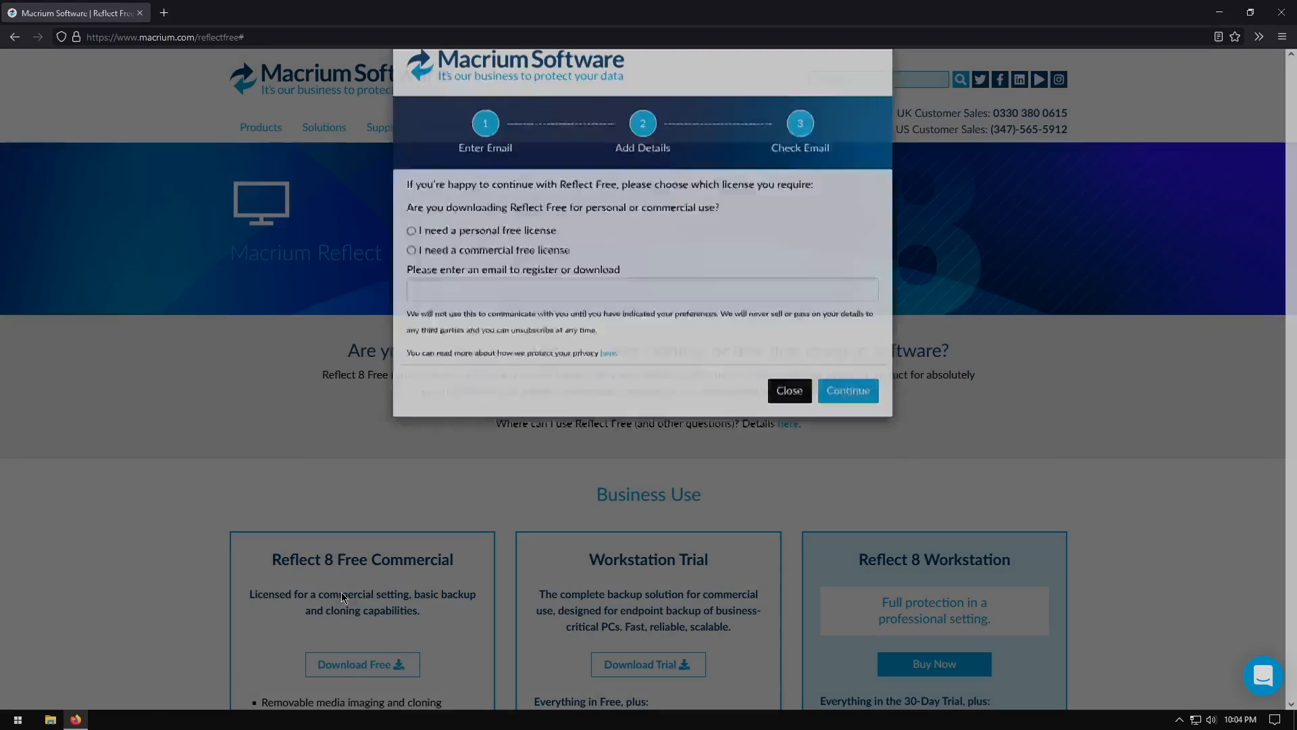
click(412, 275)
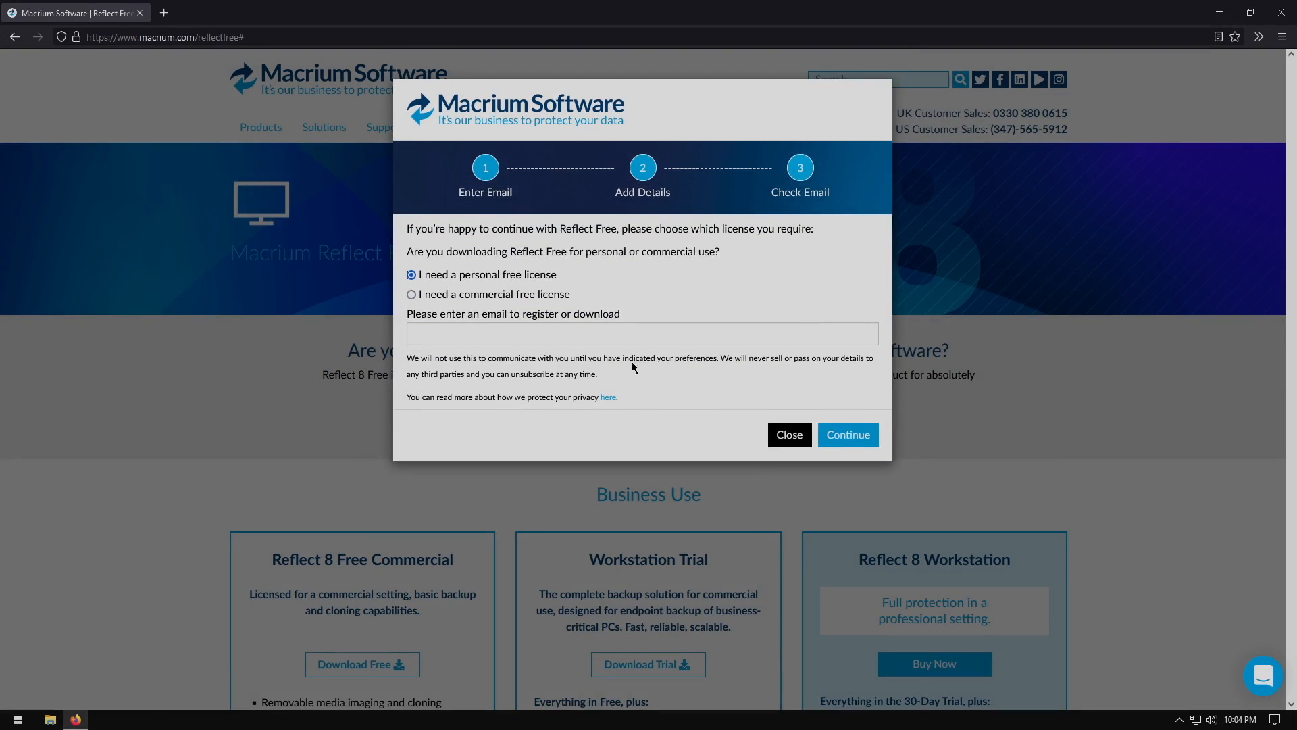
click(841, 435)
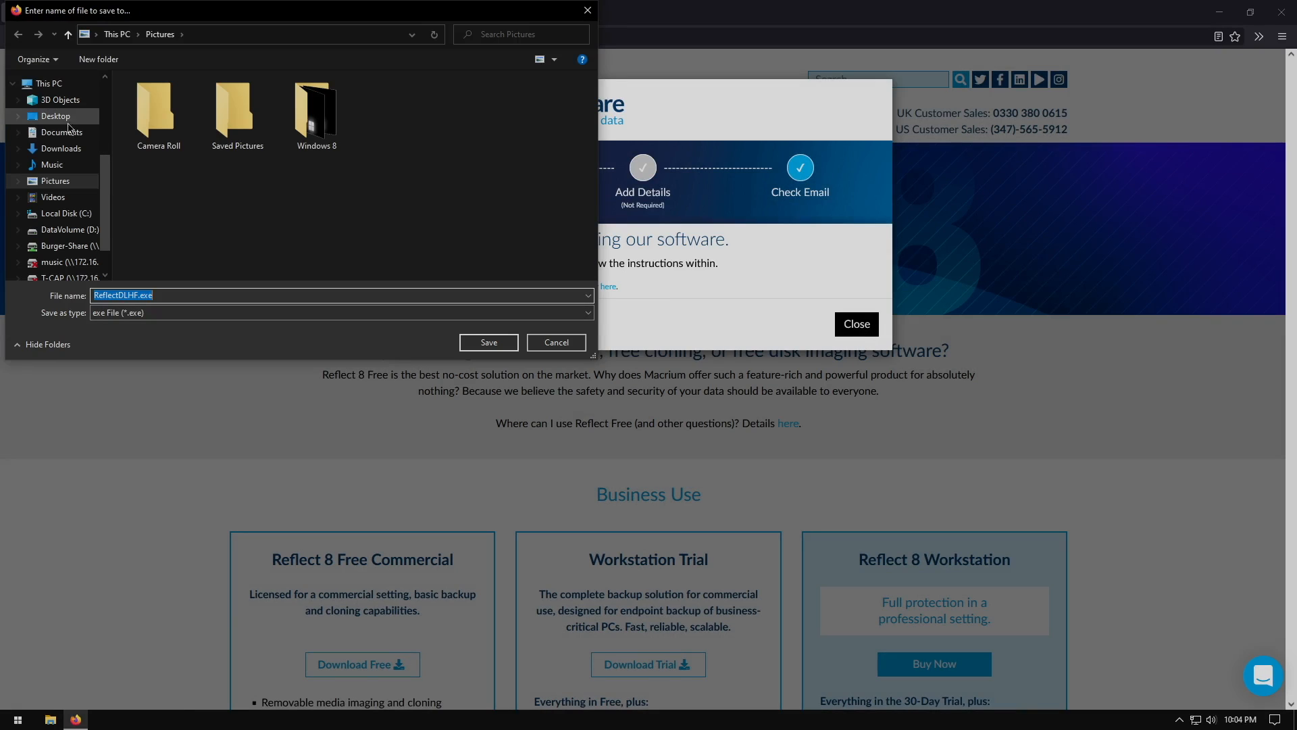
click(58, 149)
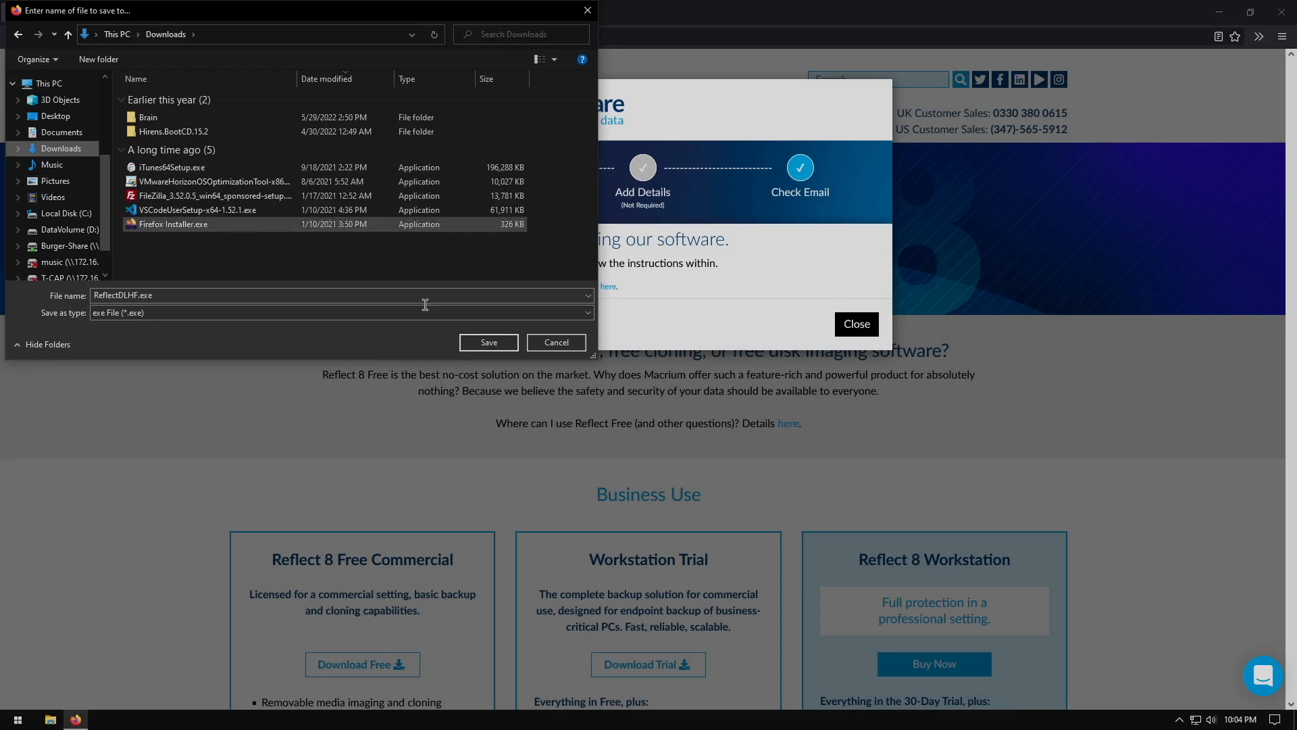
click(489, 342)
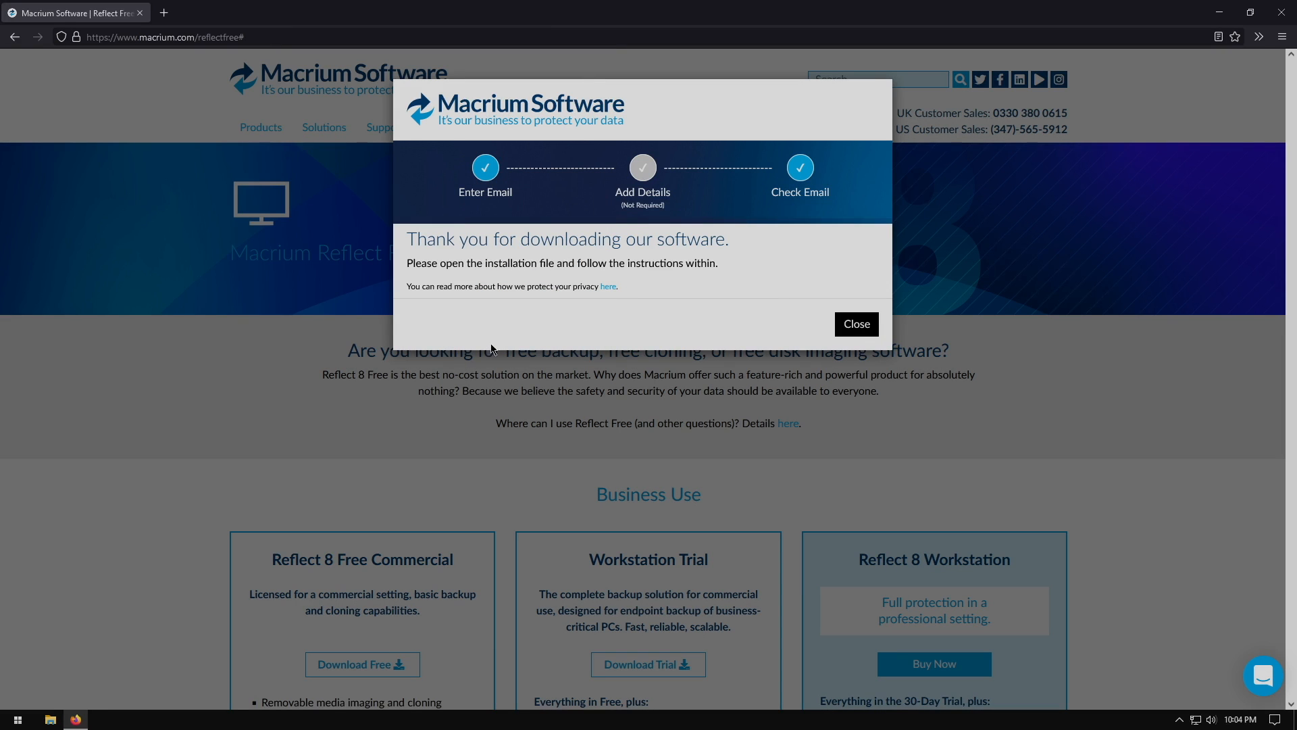
click(857, 325)
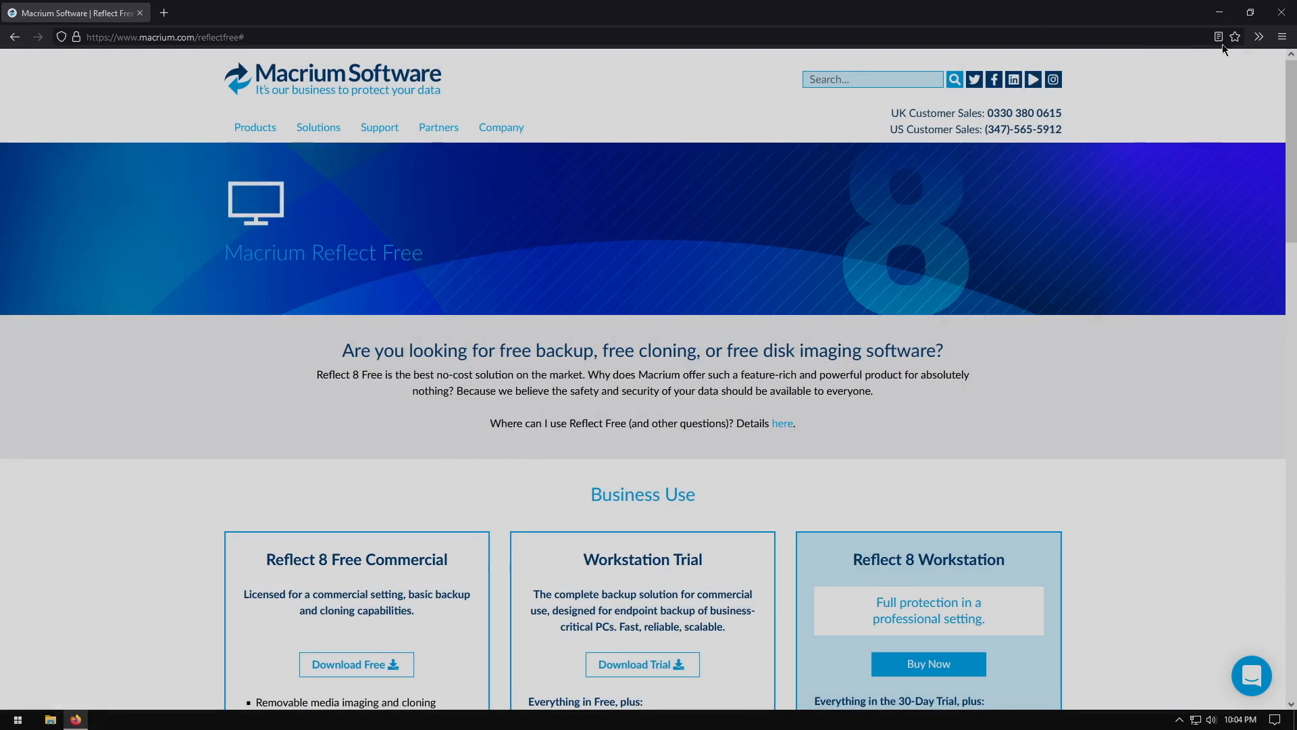
Close the Firefox window
click(1259, 37)
click(1122, 60)
click(1284, 9)
click(1284, 9)
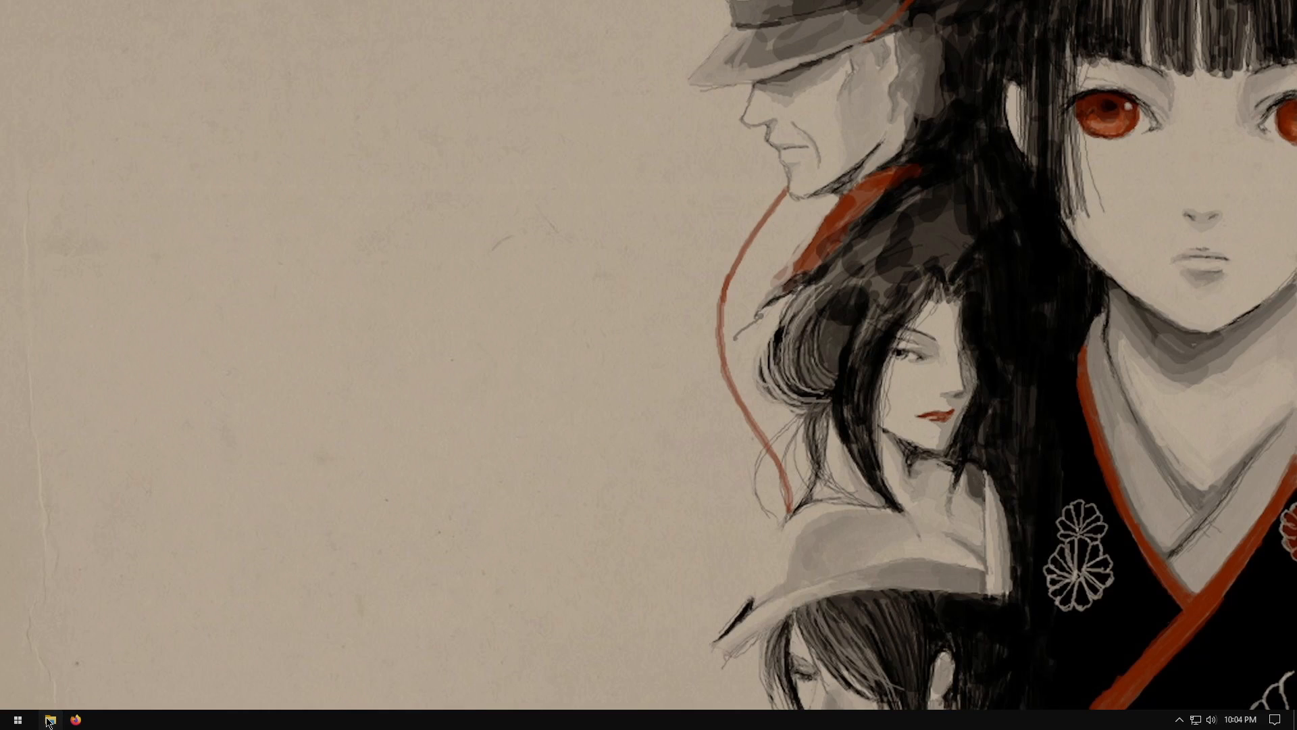
Open the Downloads folder in File Explorer and run ReflectDLHF.exe
click(47, 722)
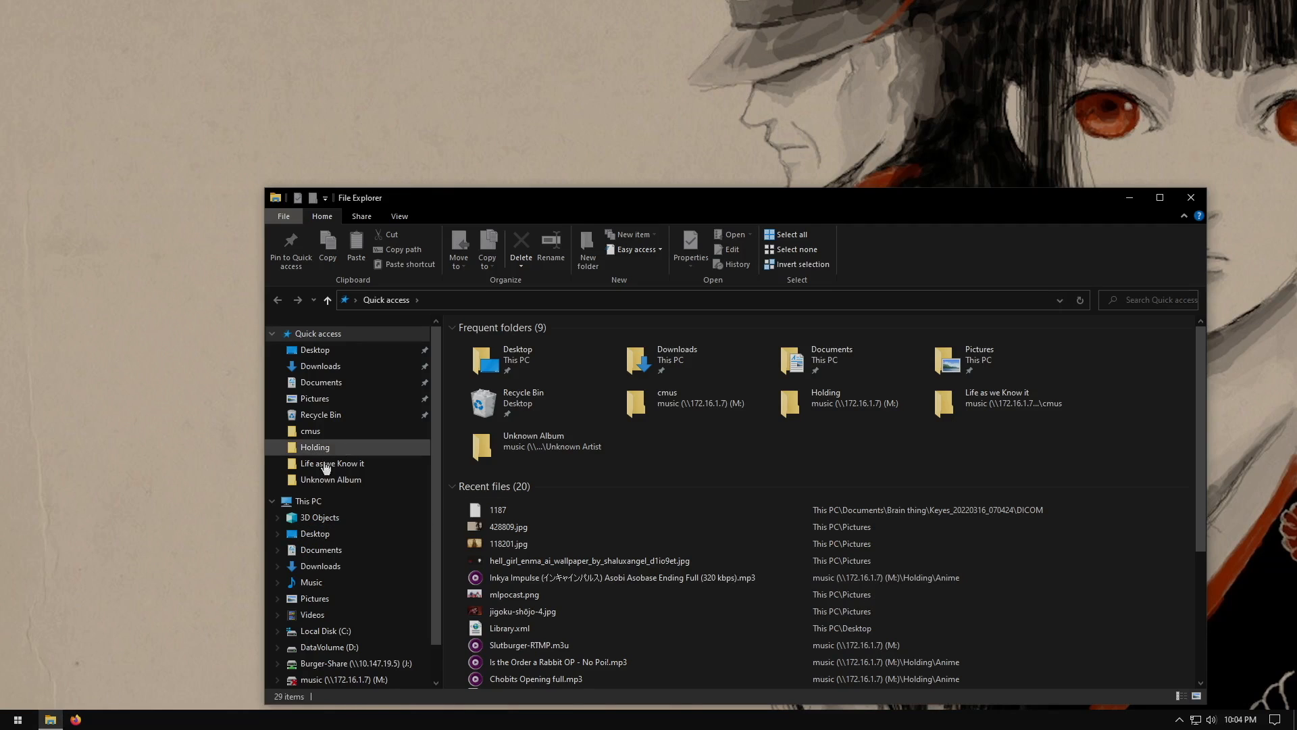
click(346, 368)
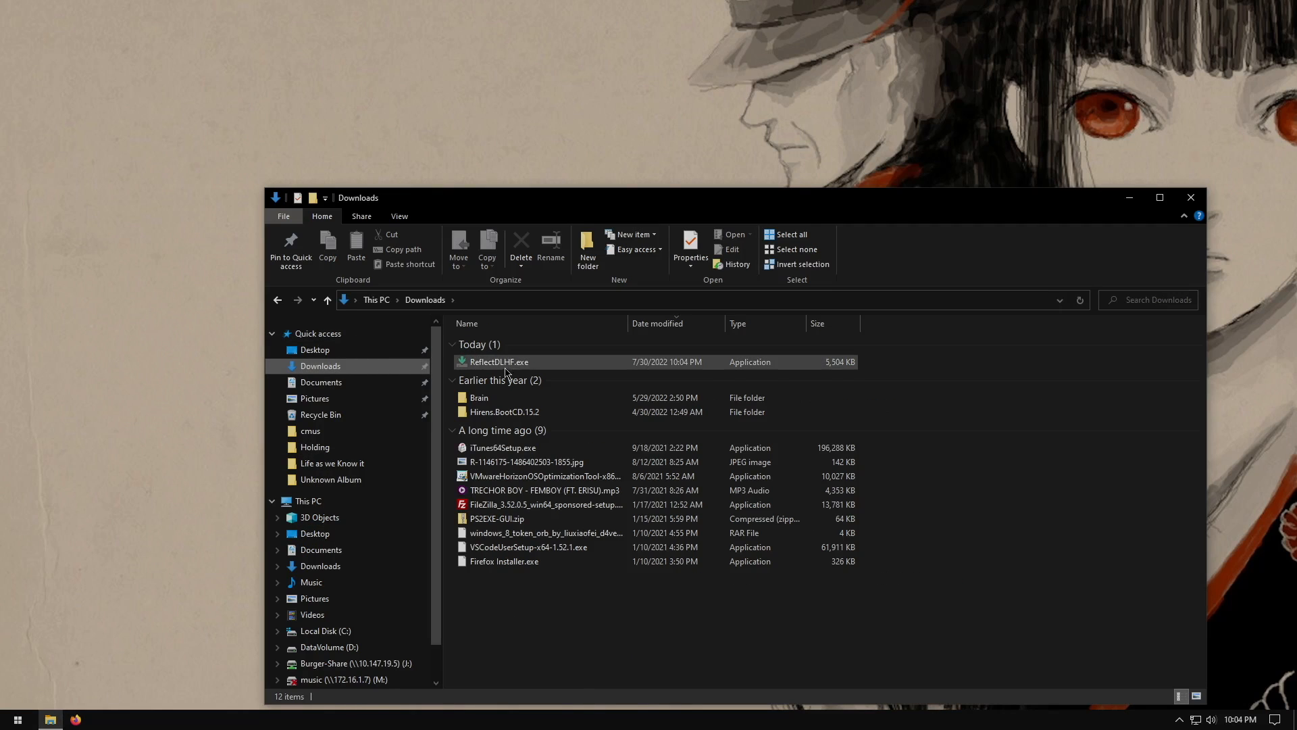
double_click(508, 363)
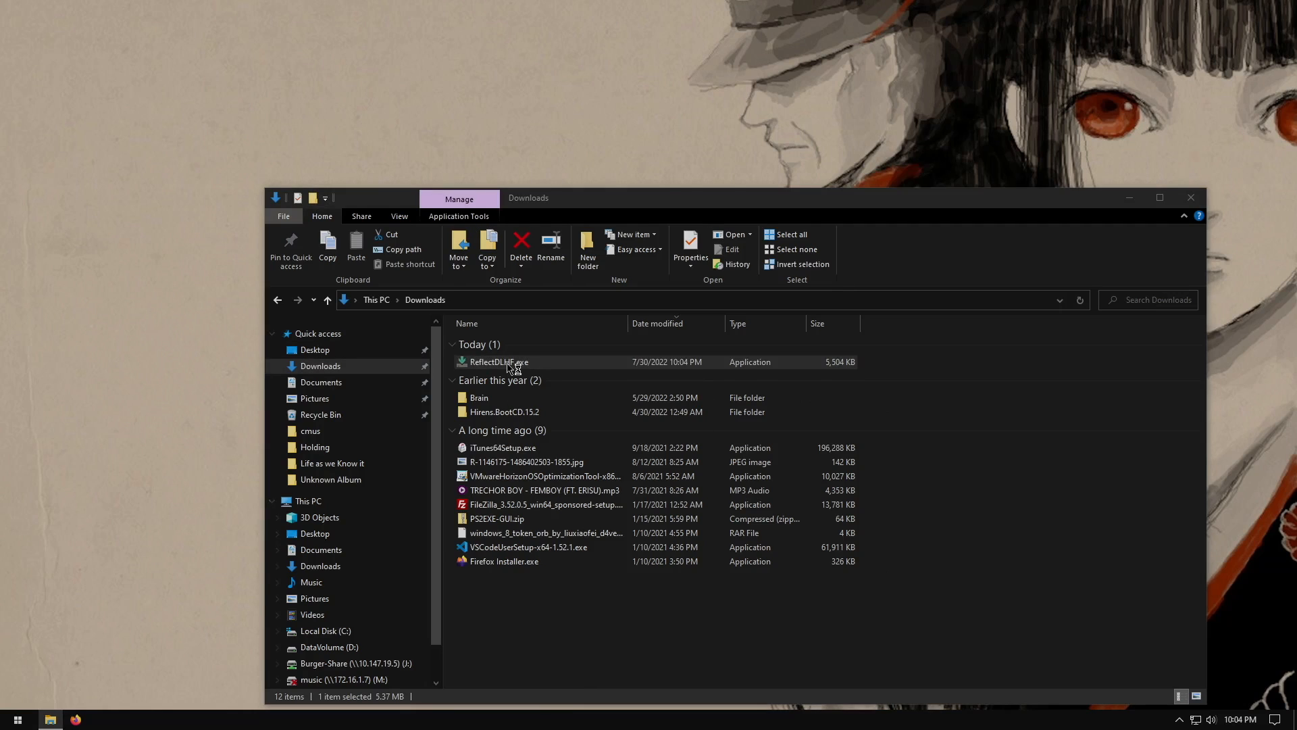
Close File Explorer and download the Free Reflect installer package with the Macrium Reflect Download Agent
click(1192, 199)
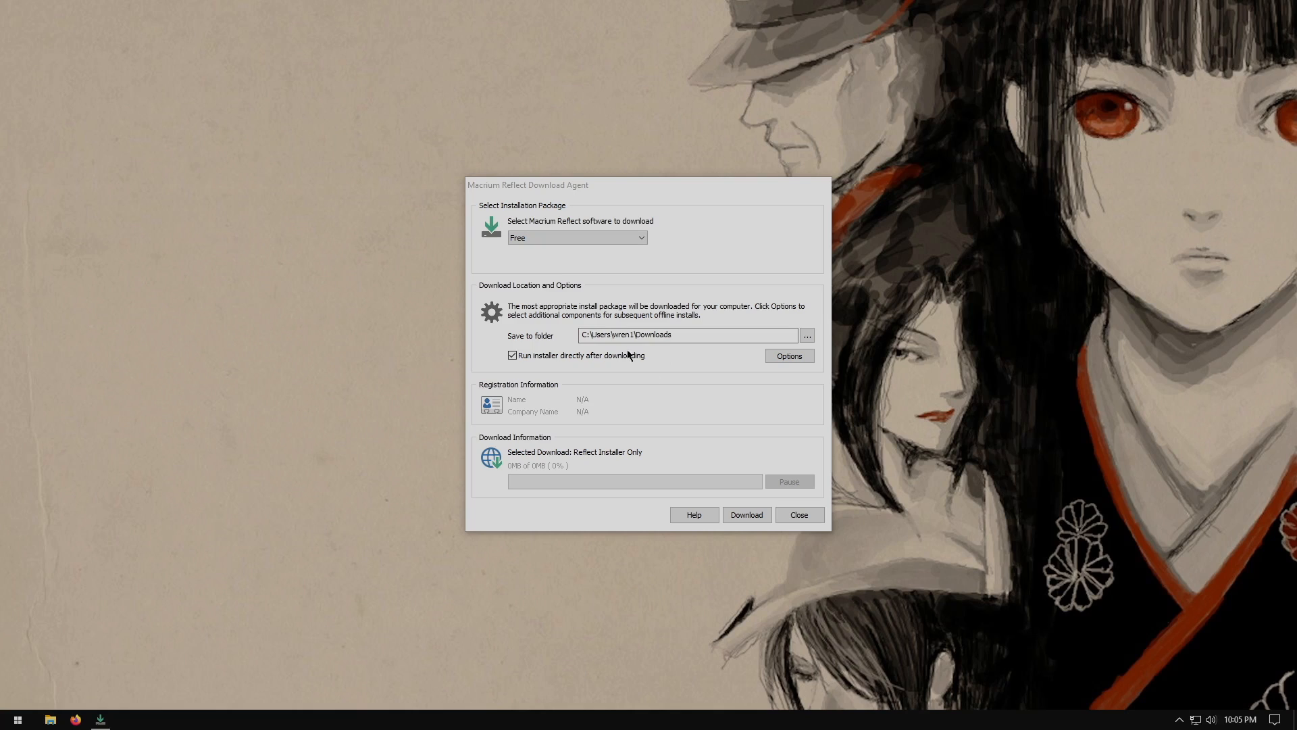
click(738, 516)
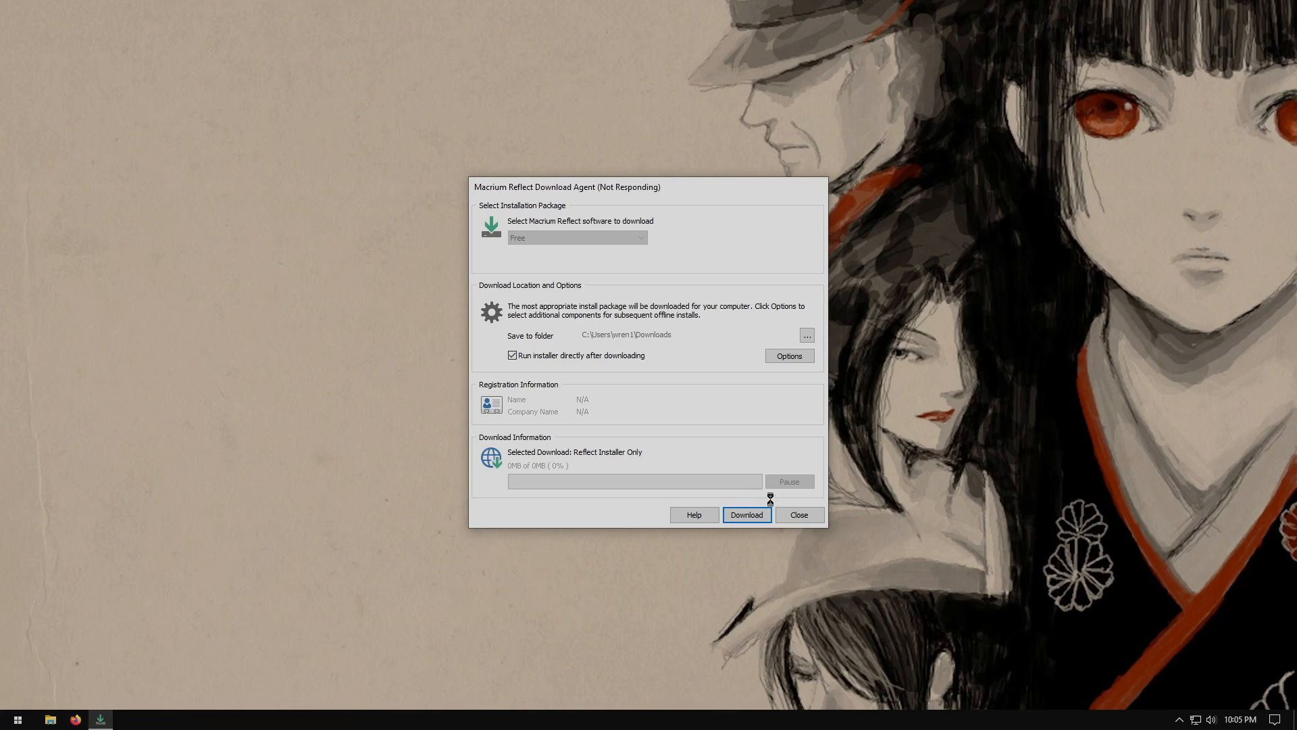
click(790, 514)
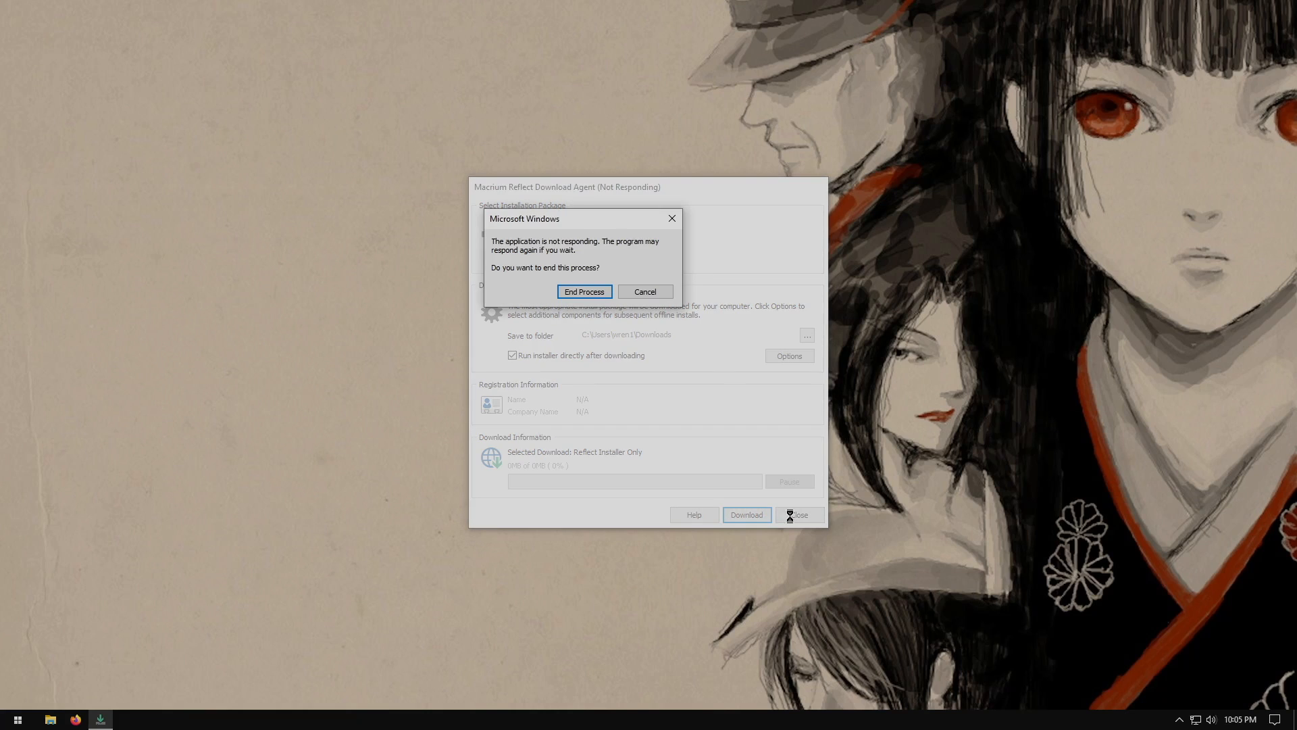
click(639, 295)
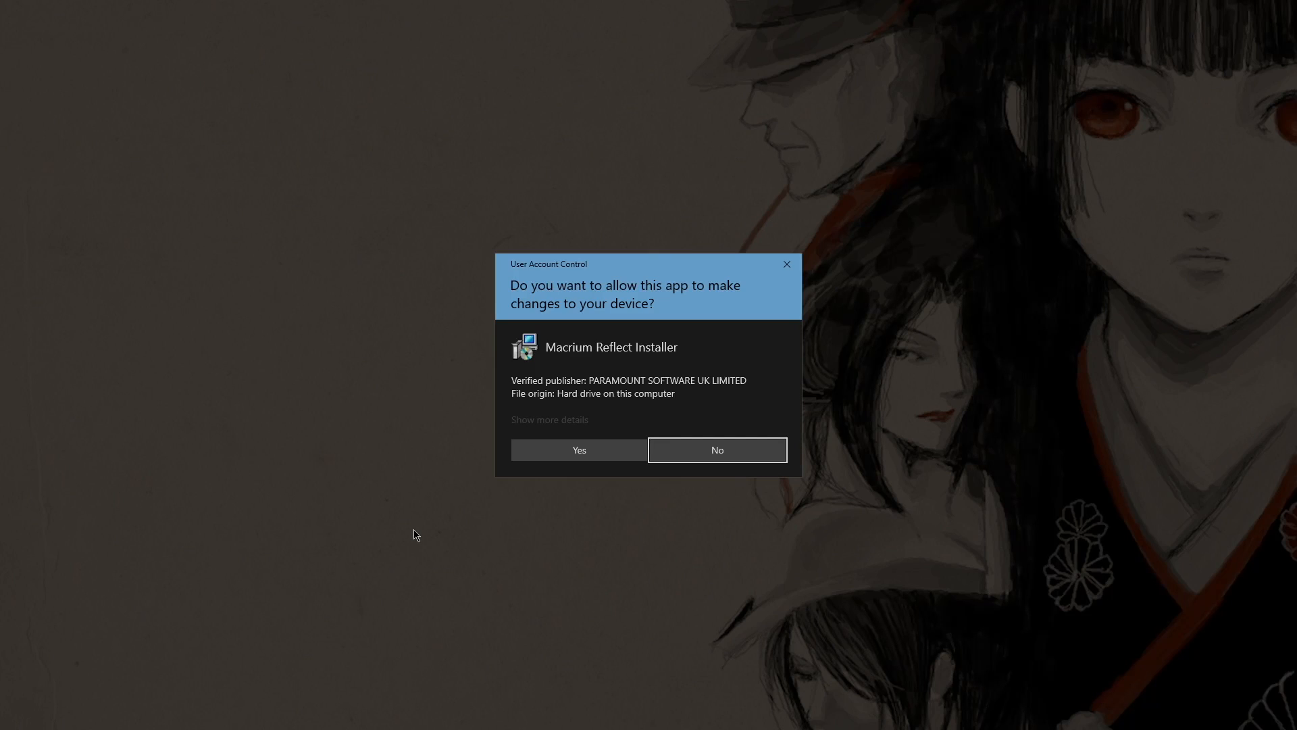
Allow the Macrium Reflect Installer to make changes and start the Macrium Reflect Free v8.0.6867 setup wizard
click(606, 458)
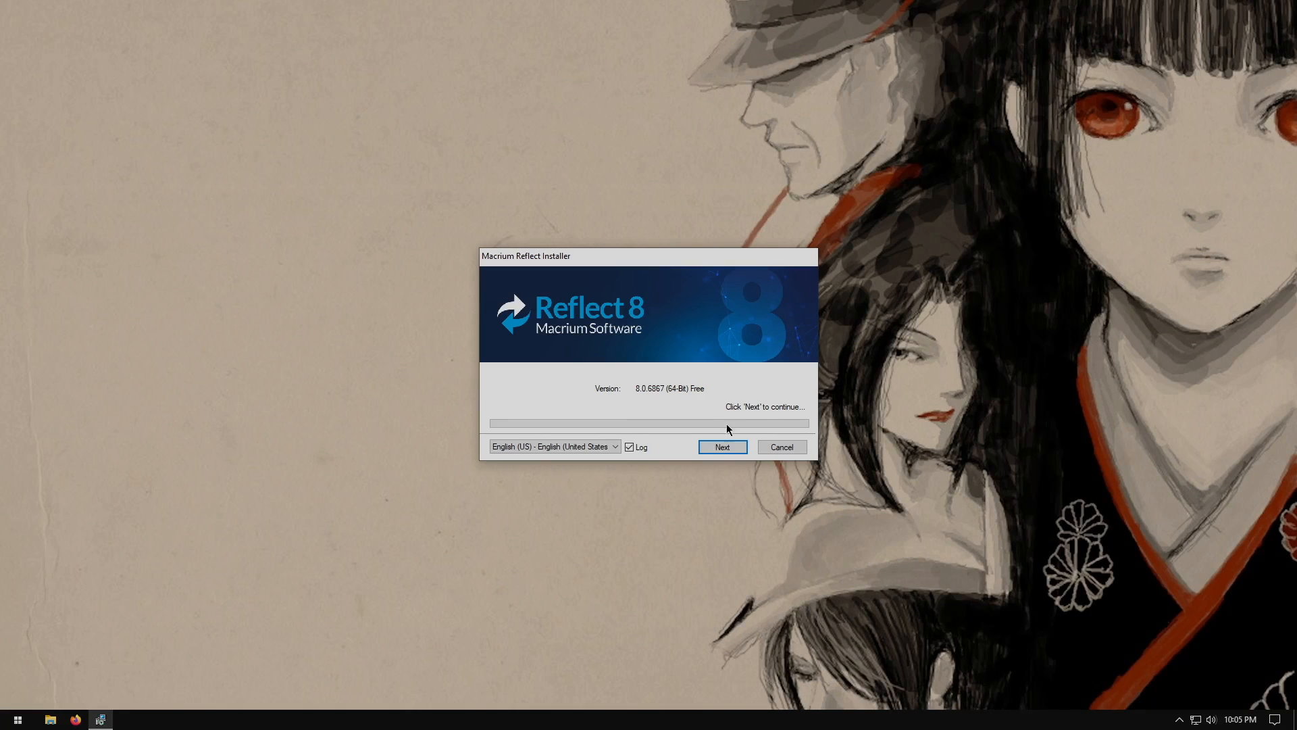
click(715, 448)
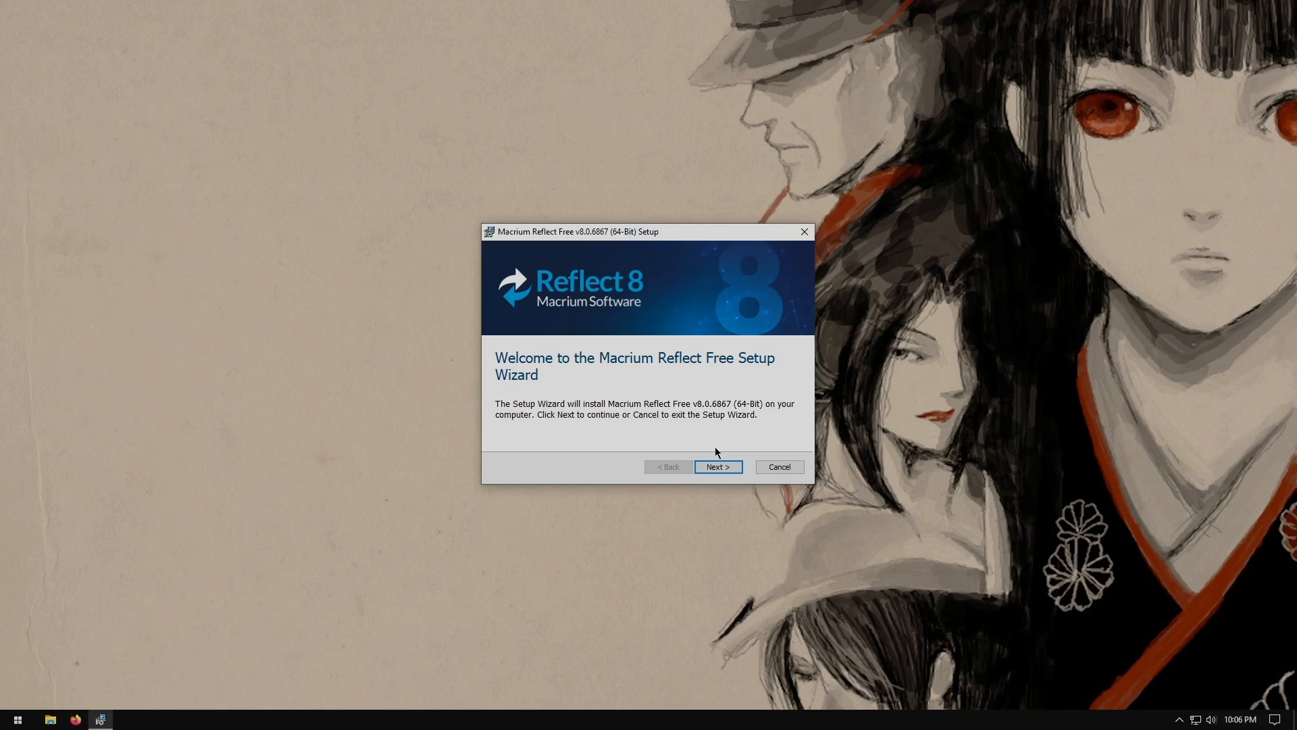
click(717, 469)
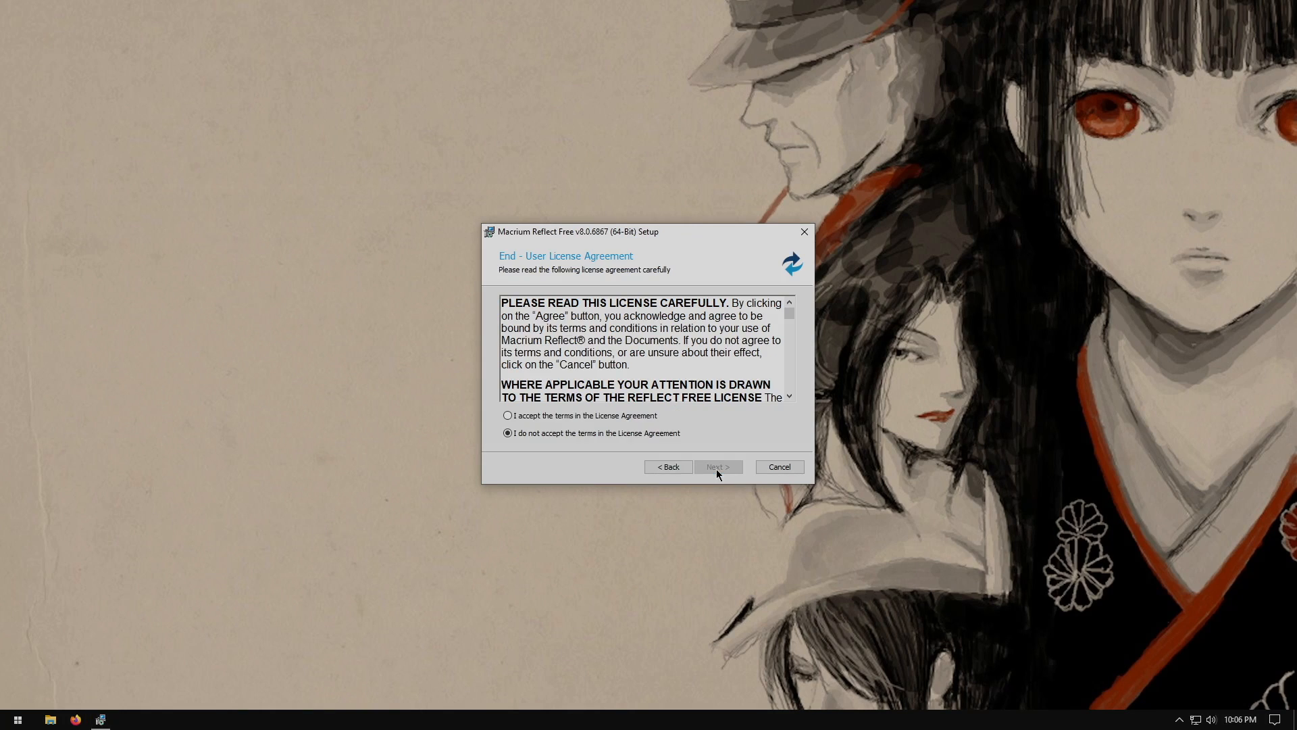
Accept the license agreement and agree that the free edition is for personal, non-commercial use
click(623, 416)
click(720, 464)
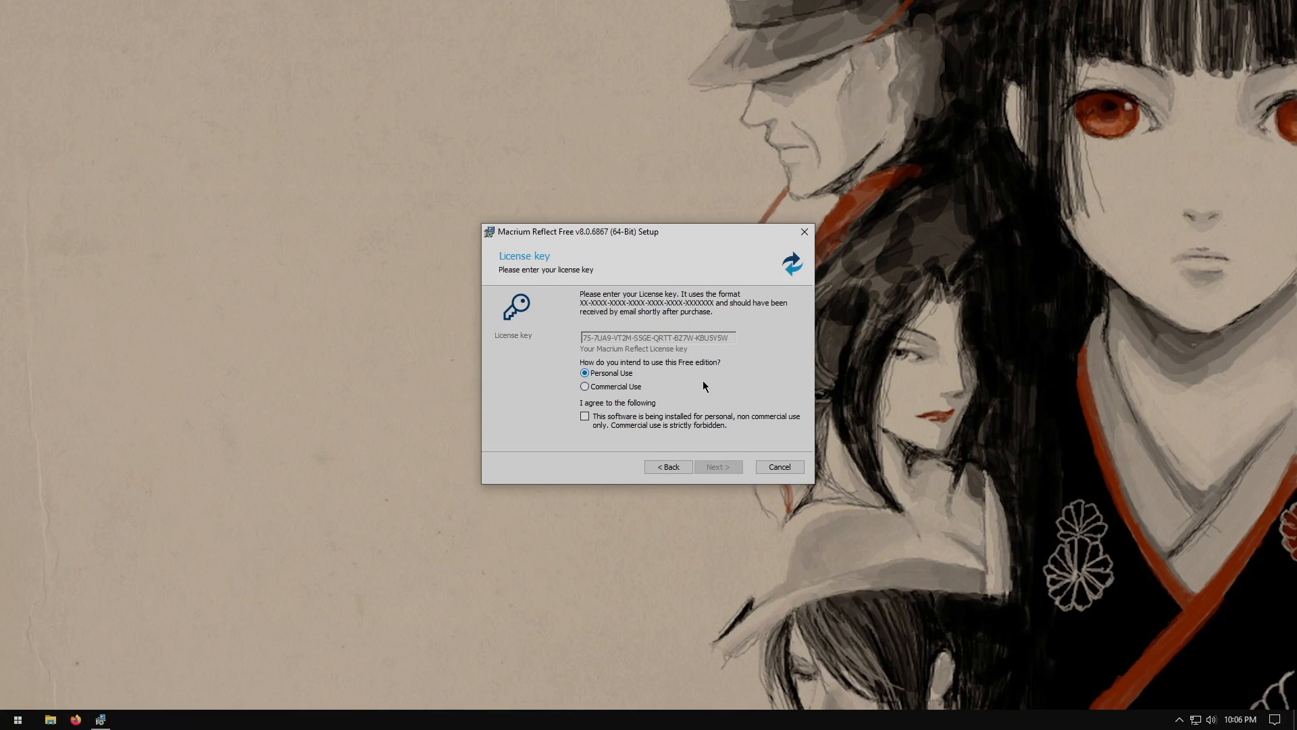
click(592, 417)
click(735, 470)
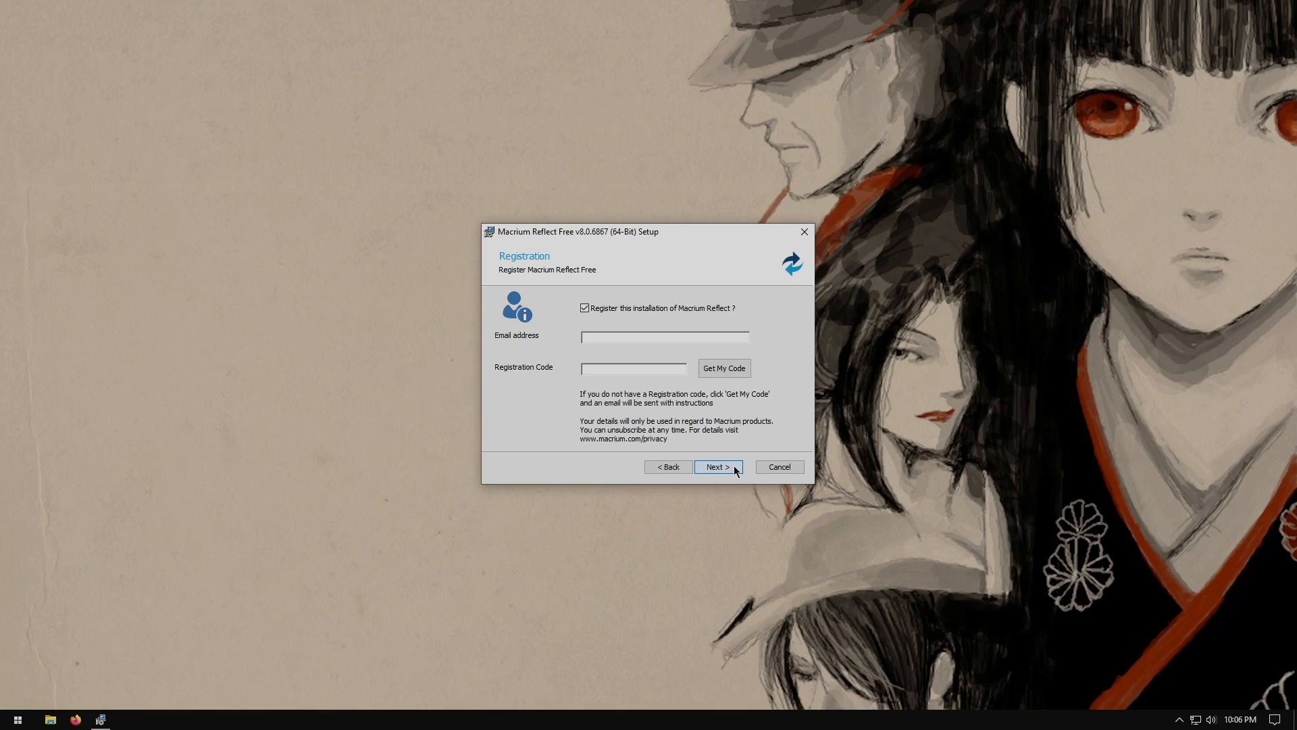
Skip registration and the desktop shortcut, then install Macrium Reflect Free
click(585, 308)
click(717, 471)
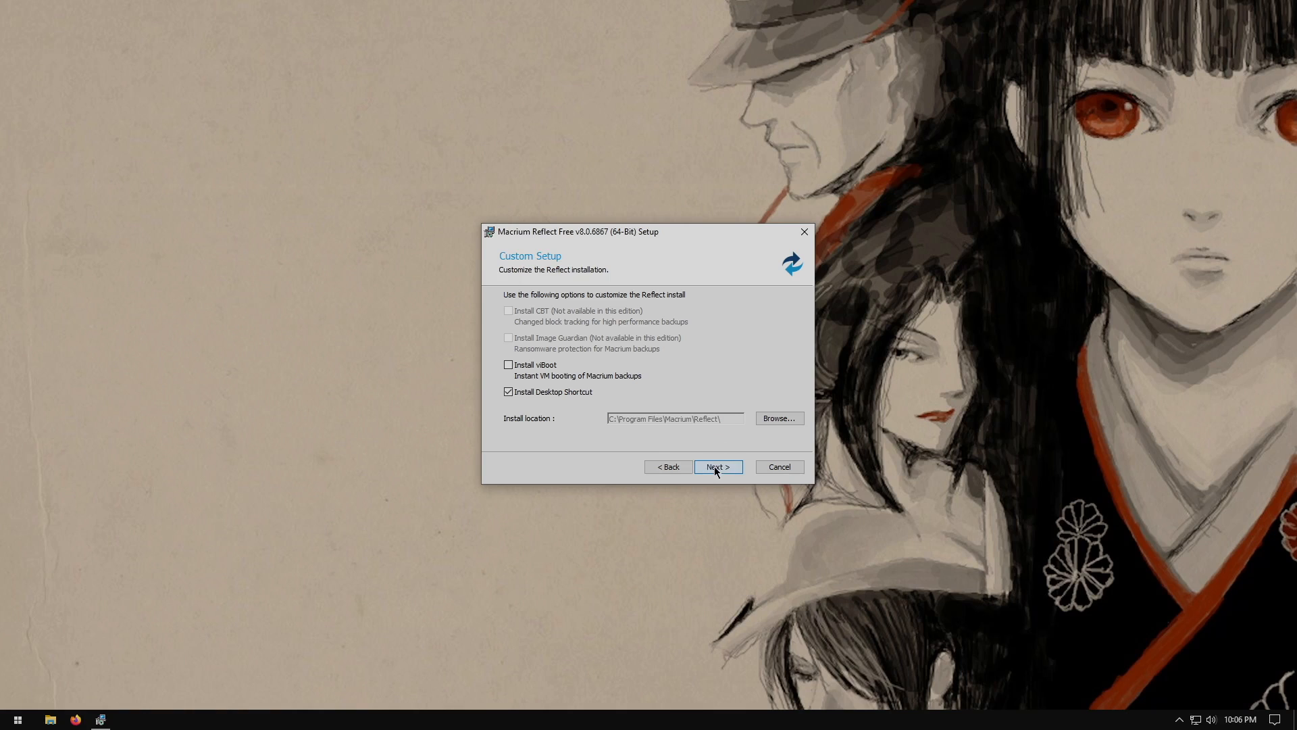
click(508, 392)
click(724, 466)
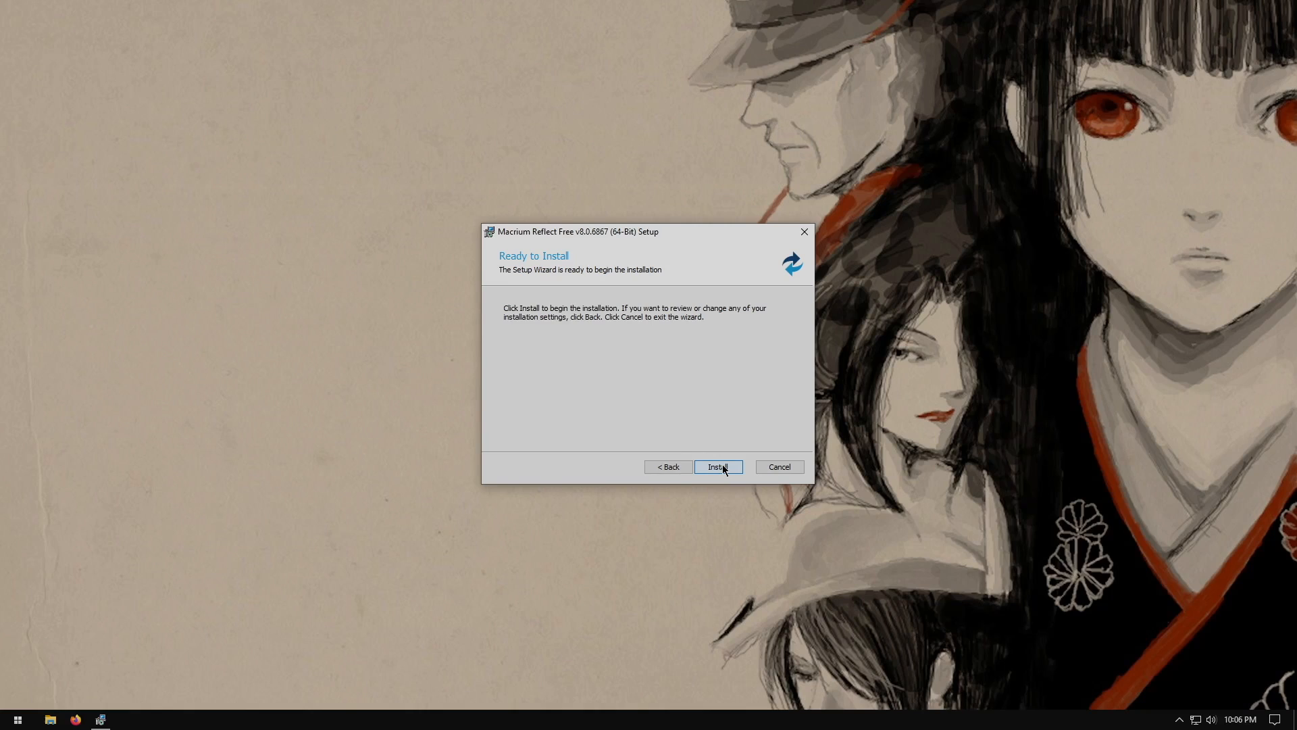
click(723, 465)
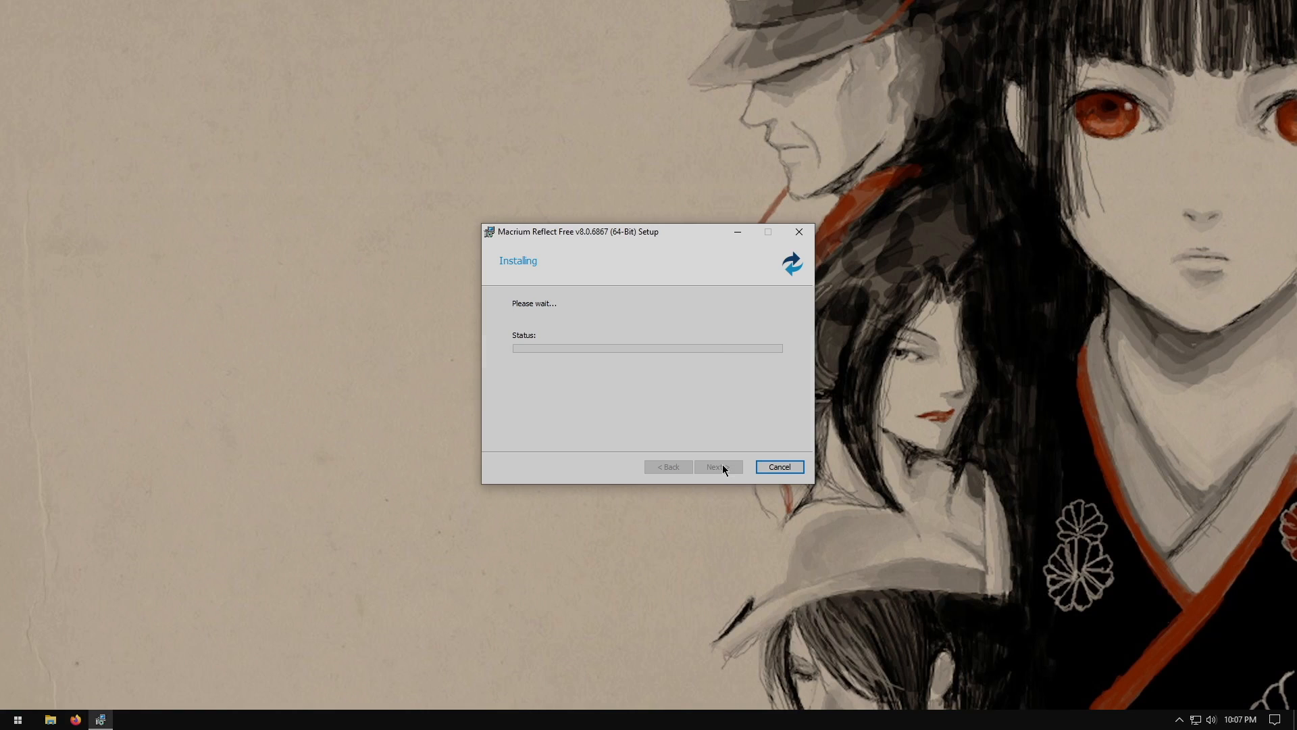
click(722, 466)
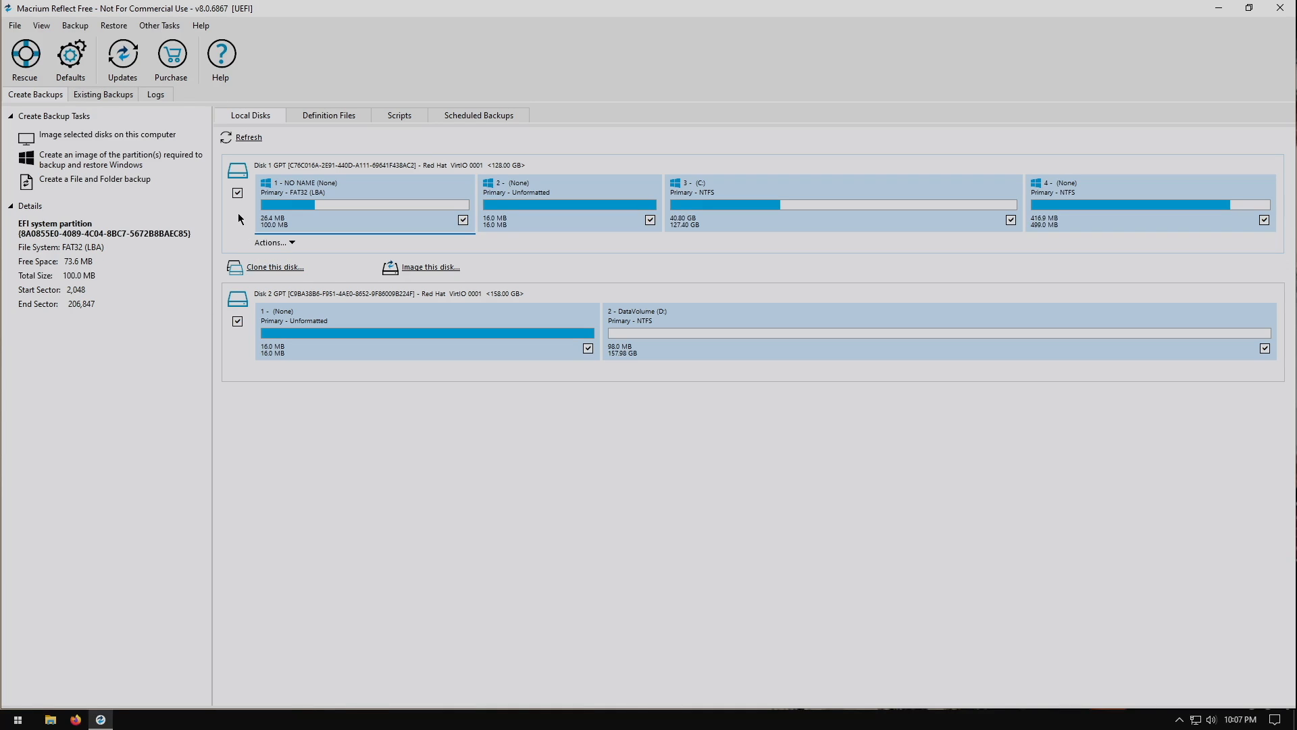
Select Disk 1 alone as the source and open the clone wizard for it
click(241, 319)
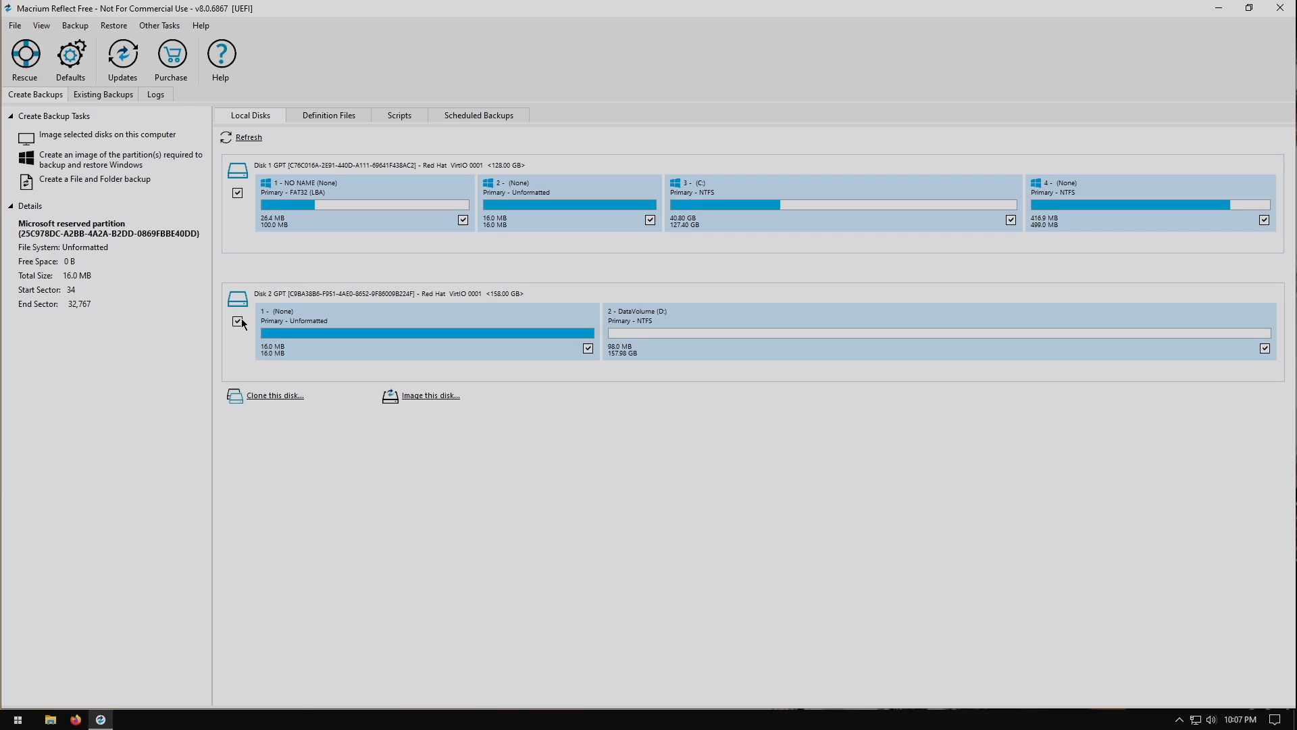
click(237, 320)
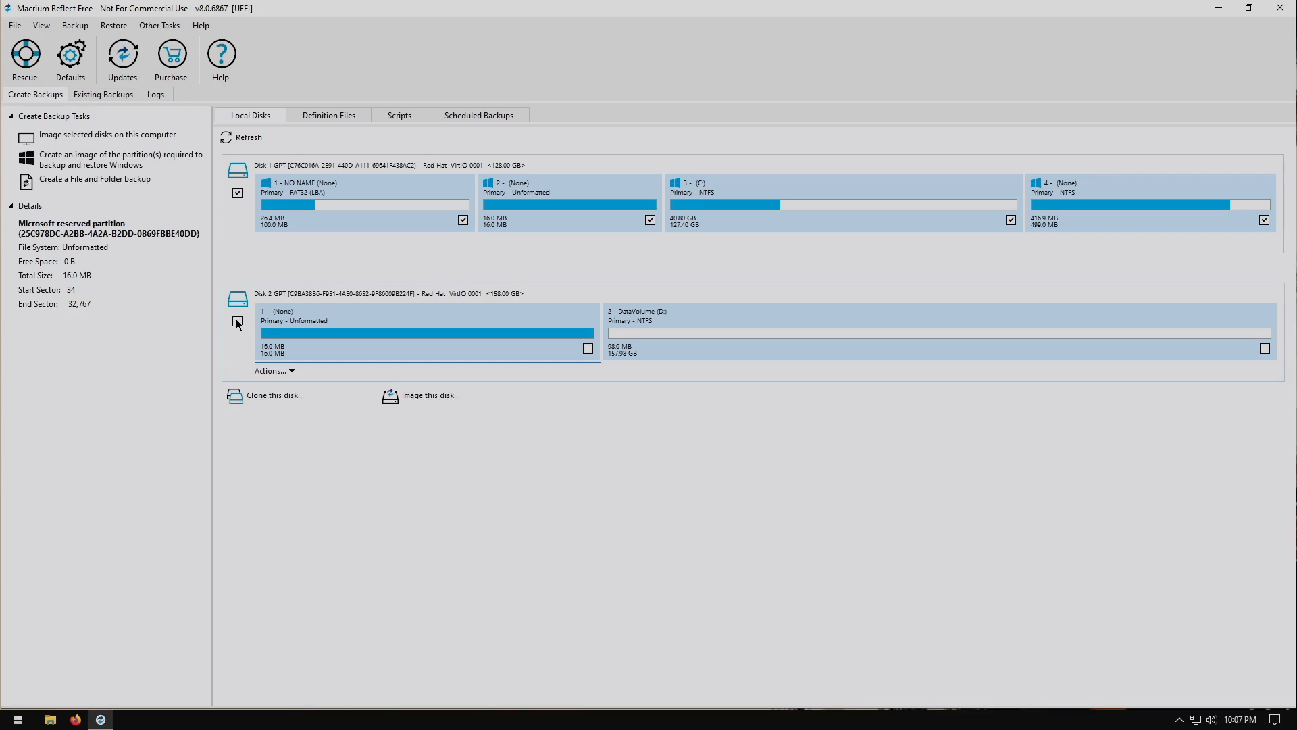
click(284, 164)
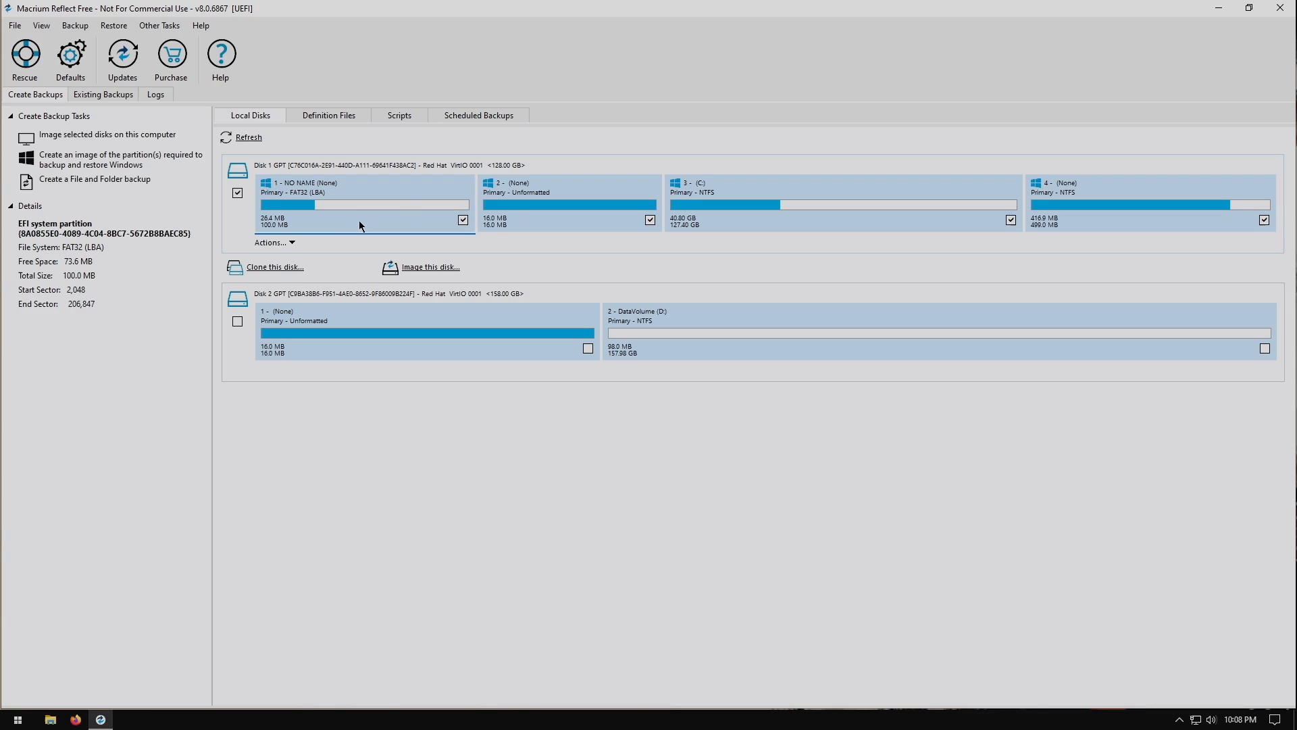
click(264, 267)
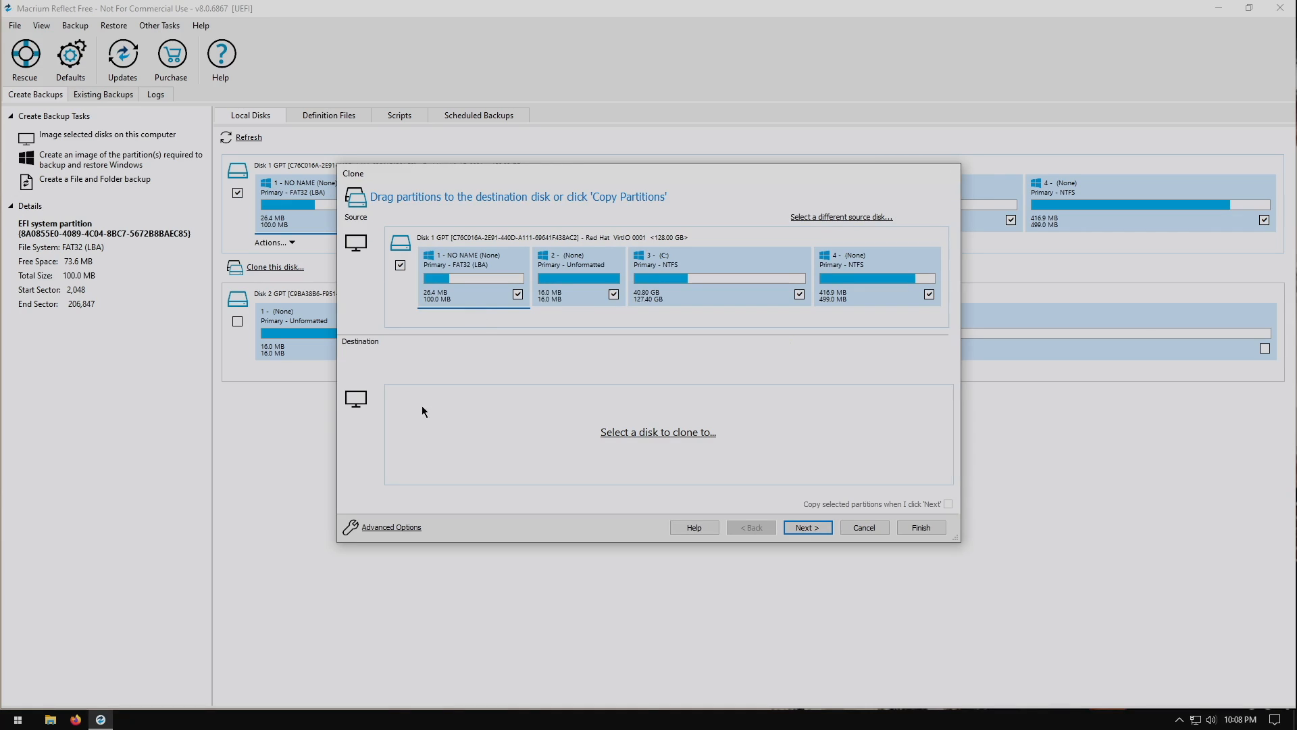
Choose Disk 2 as the clone destination and skip the scheduling page
click(622, 438)
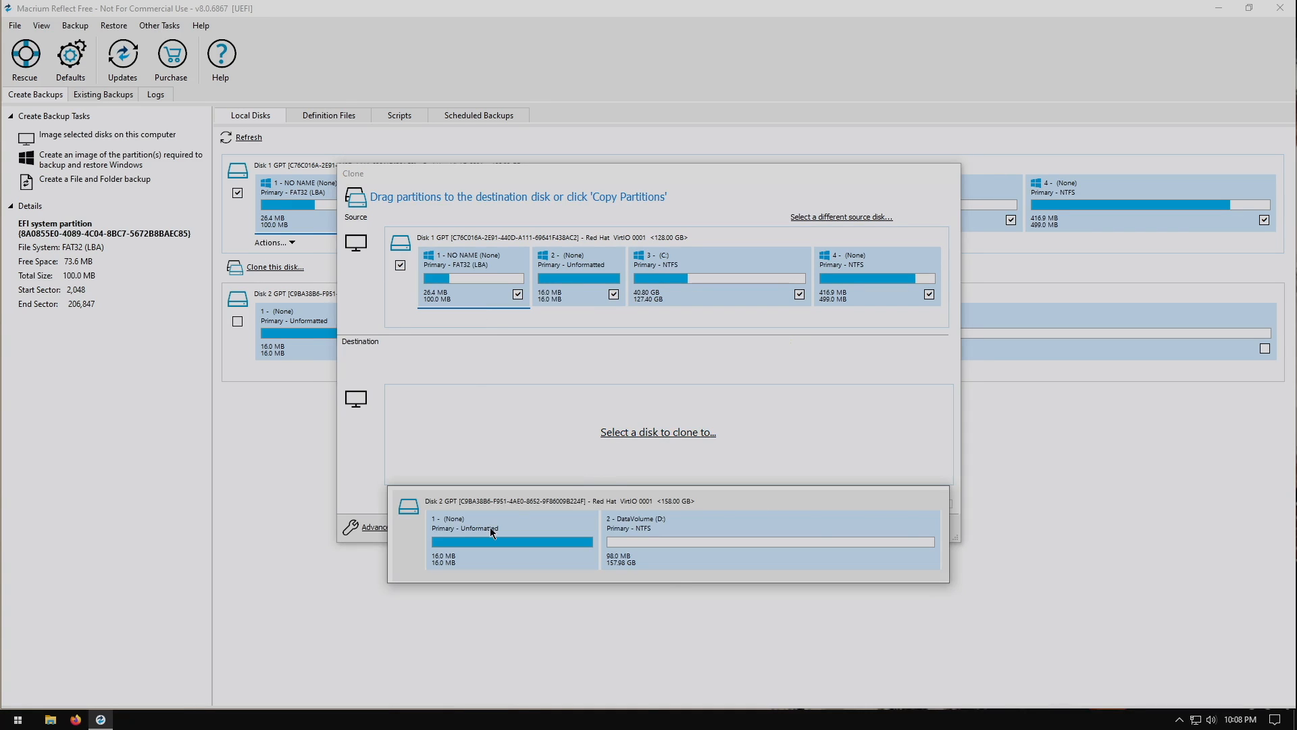
click(489, 527)
click(806, 531)
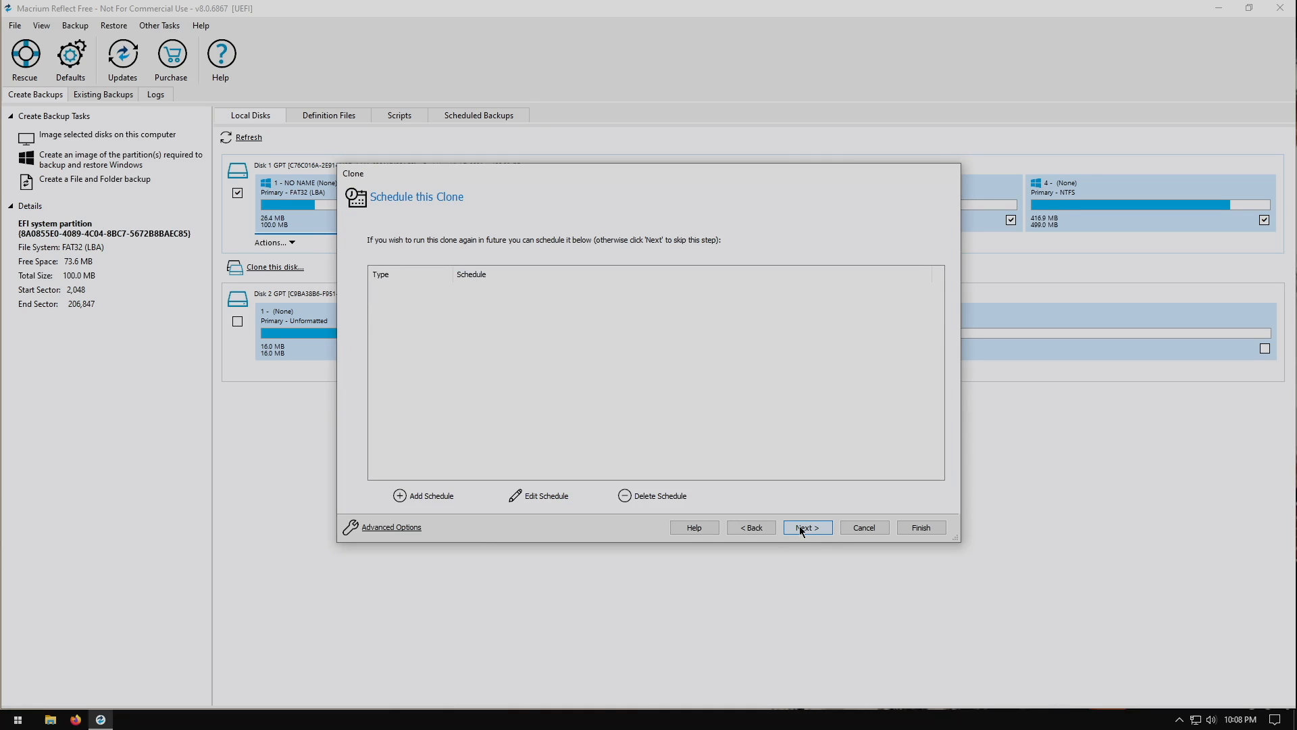
click(806, 528)
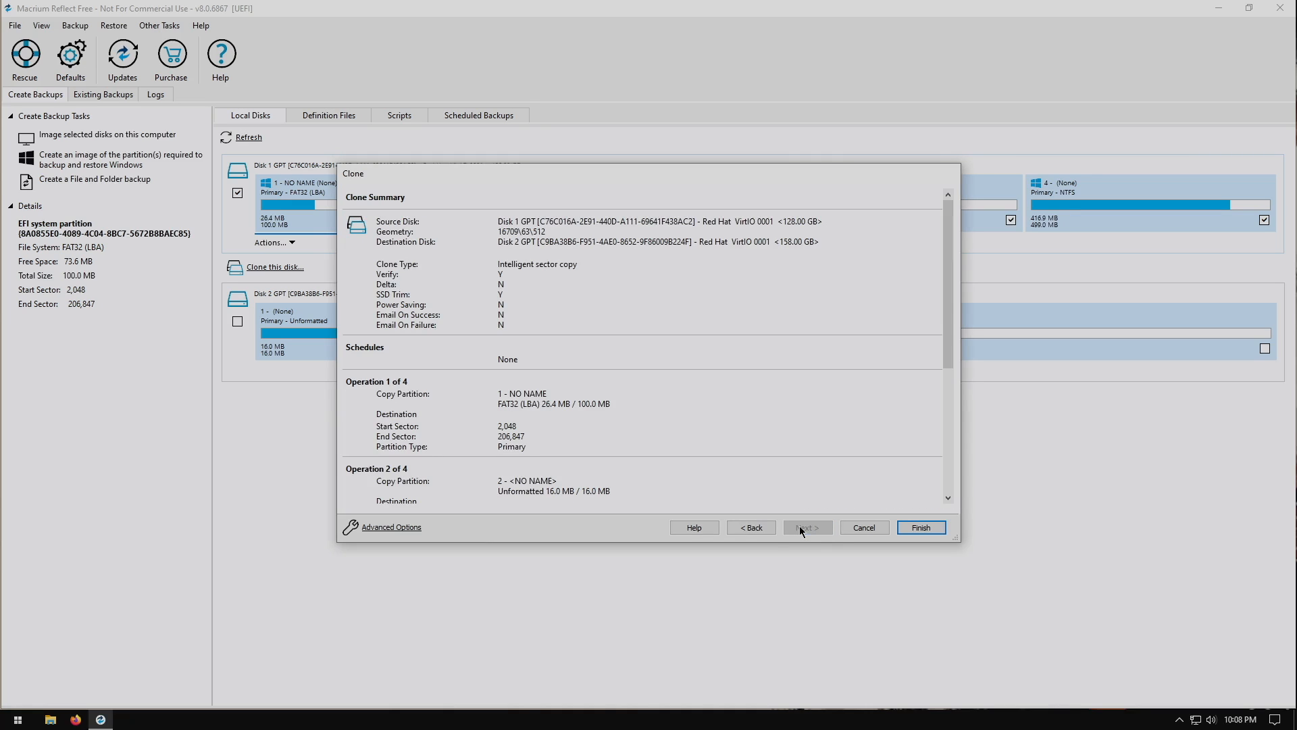
Finish the clone, running it now saved as My Clone, and confirm overwriting the D:\ DataVolume drive
scroll(769, 397, down, 5)
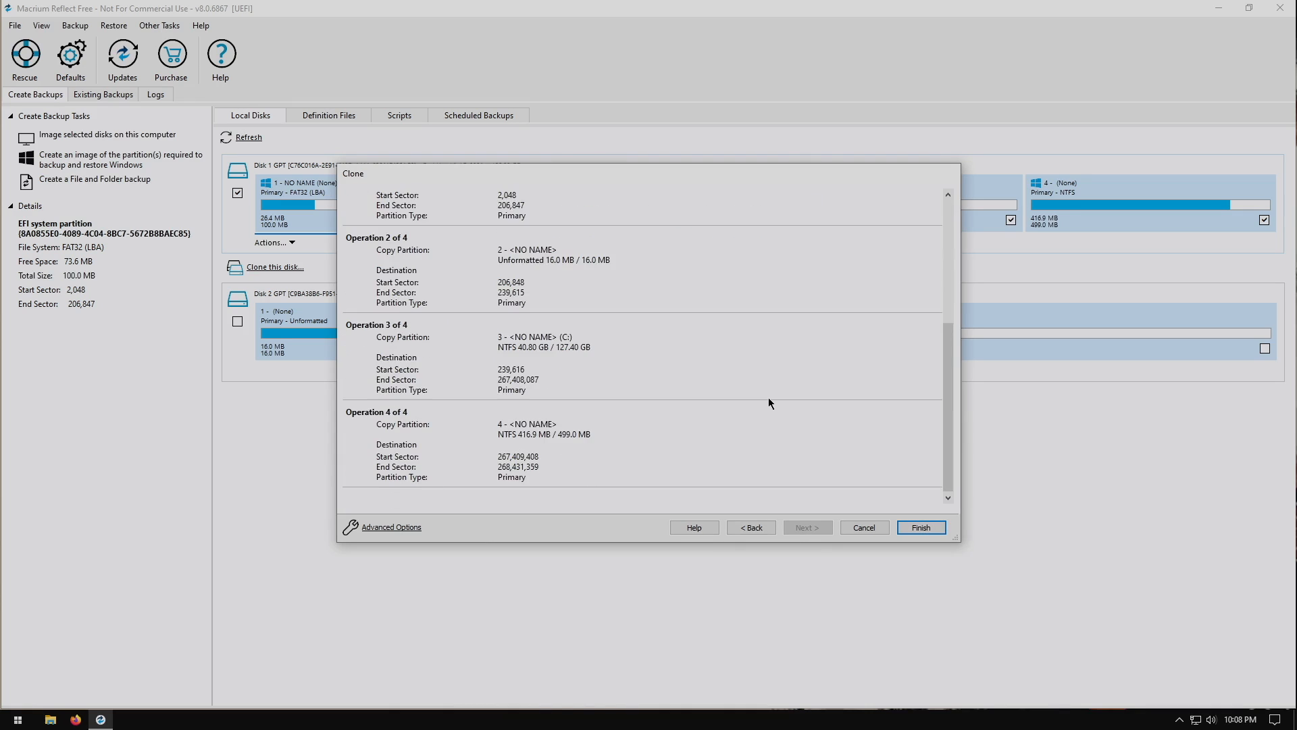
scroll(769, 400, up, 4)
scroll(769, 402, down, 5)
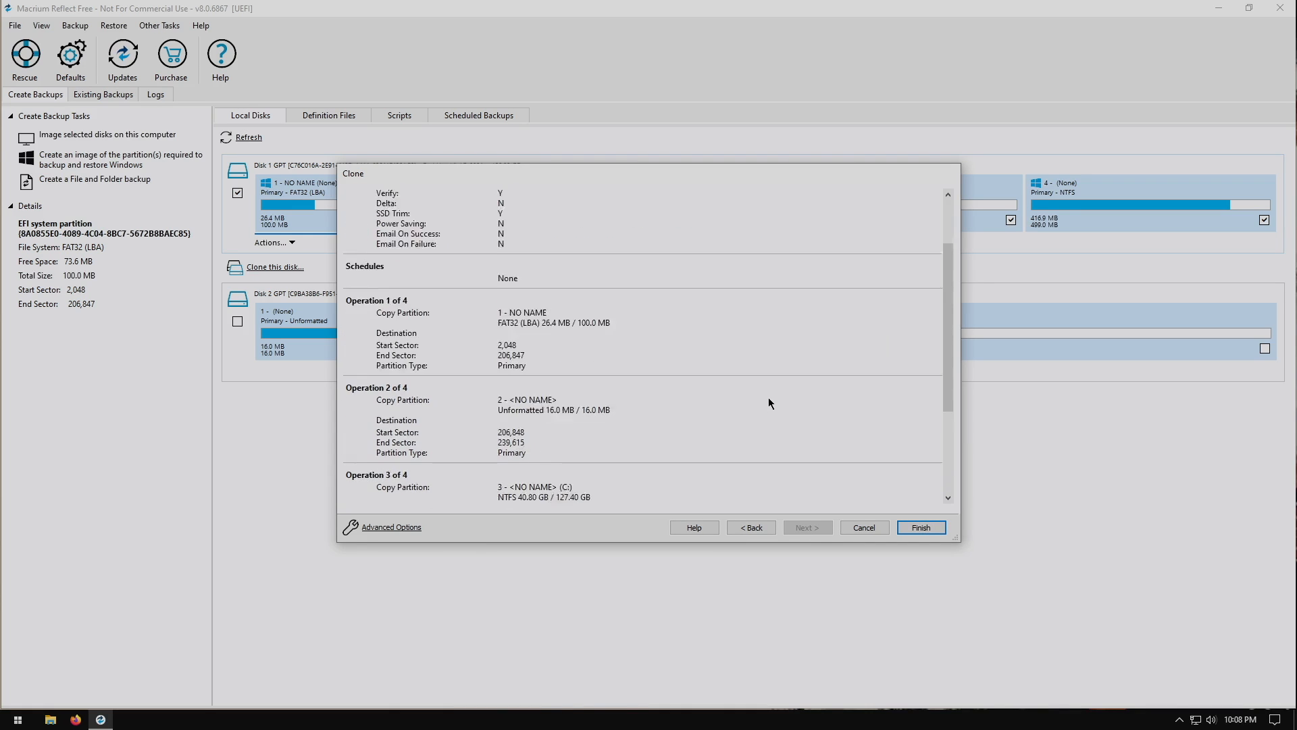
click(921, 527)
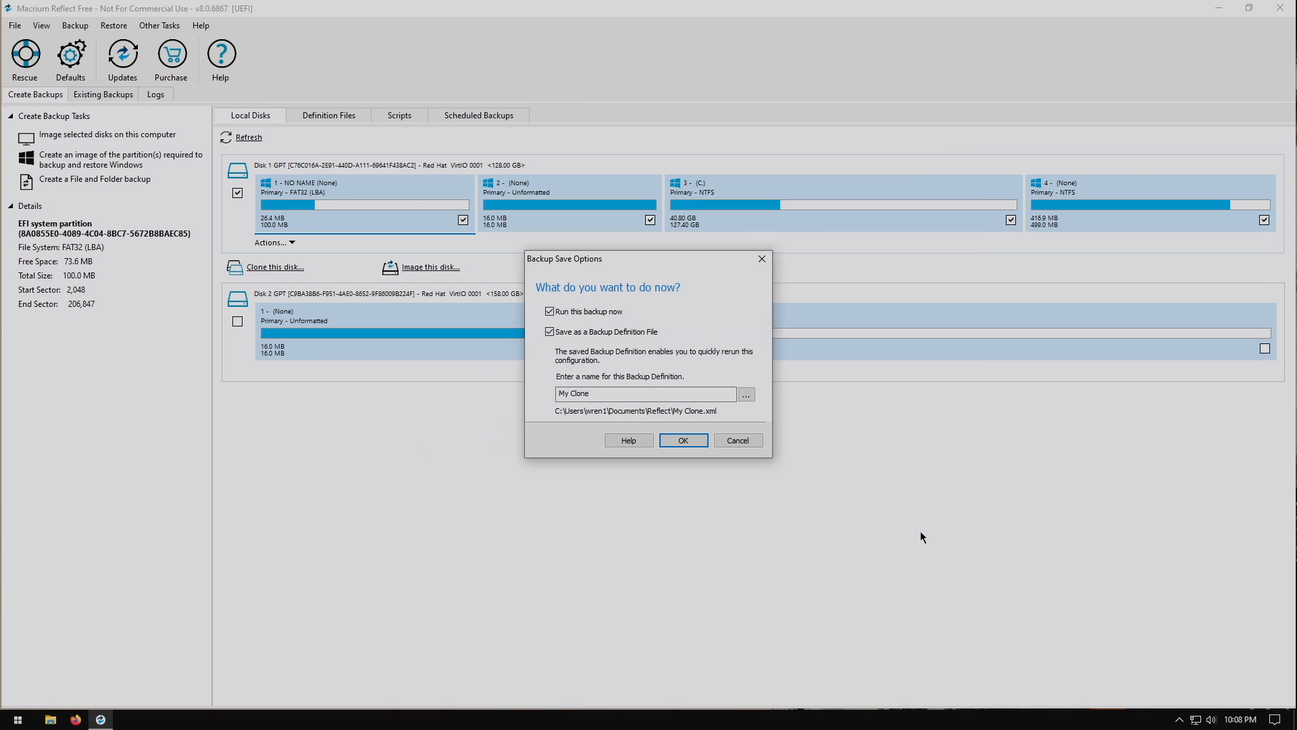
click(694, 445)
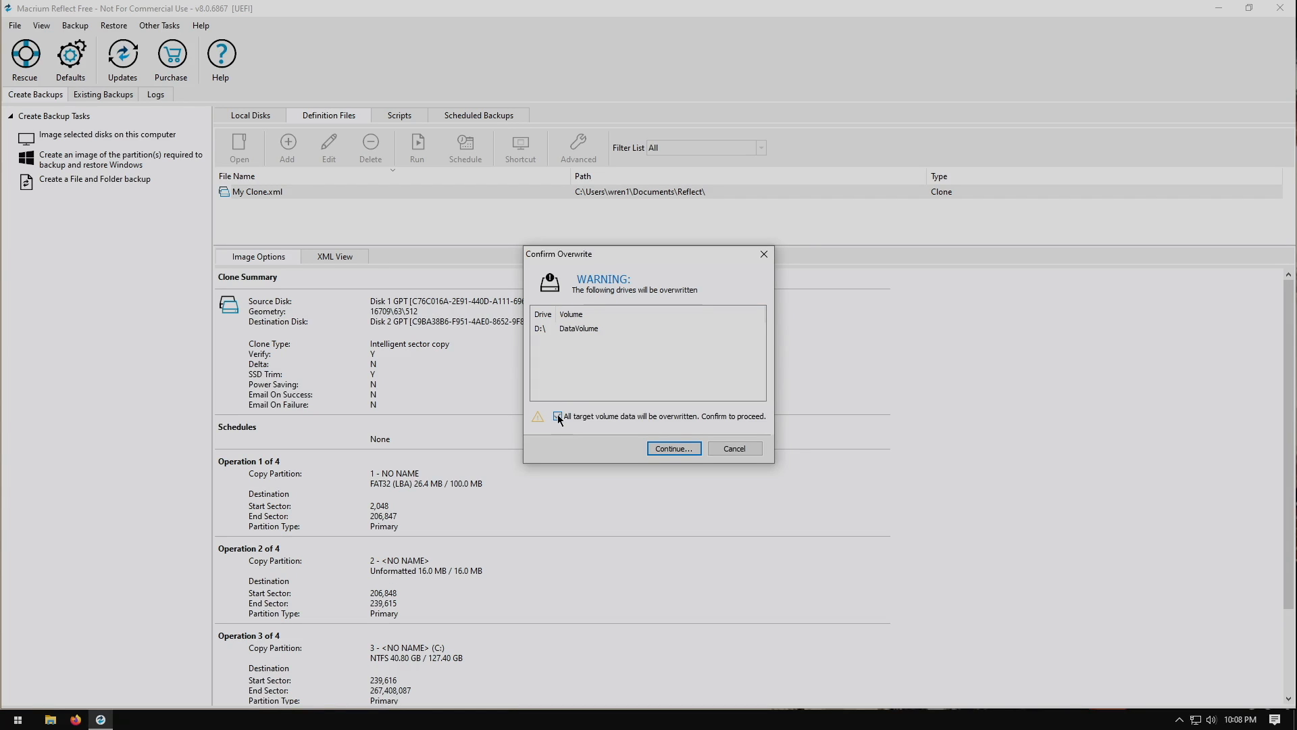
click(662, 447)
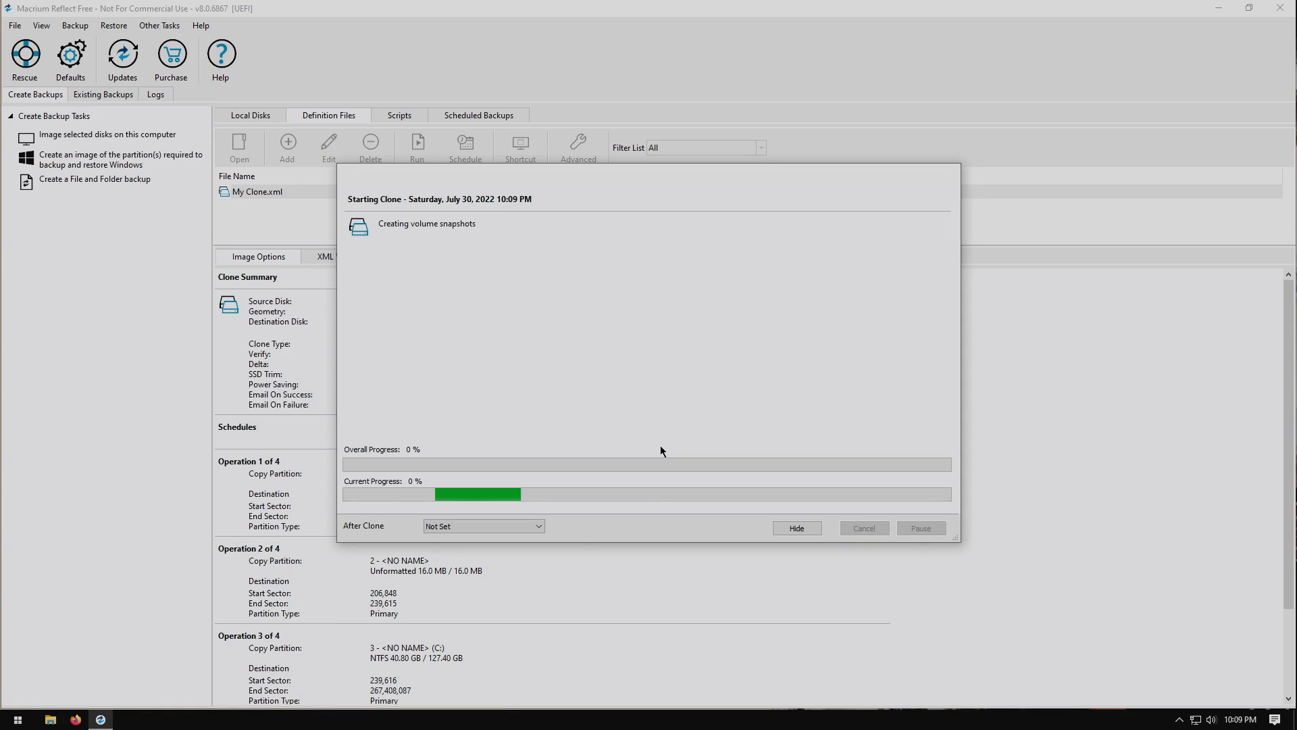
Set the After Clone action to Shutdown
click(535, 526)
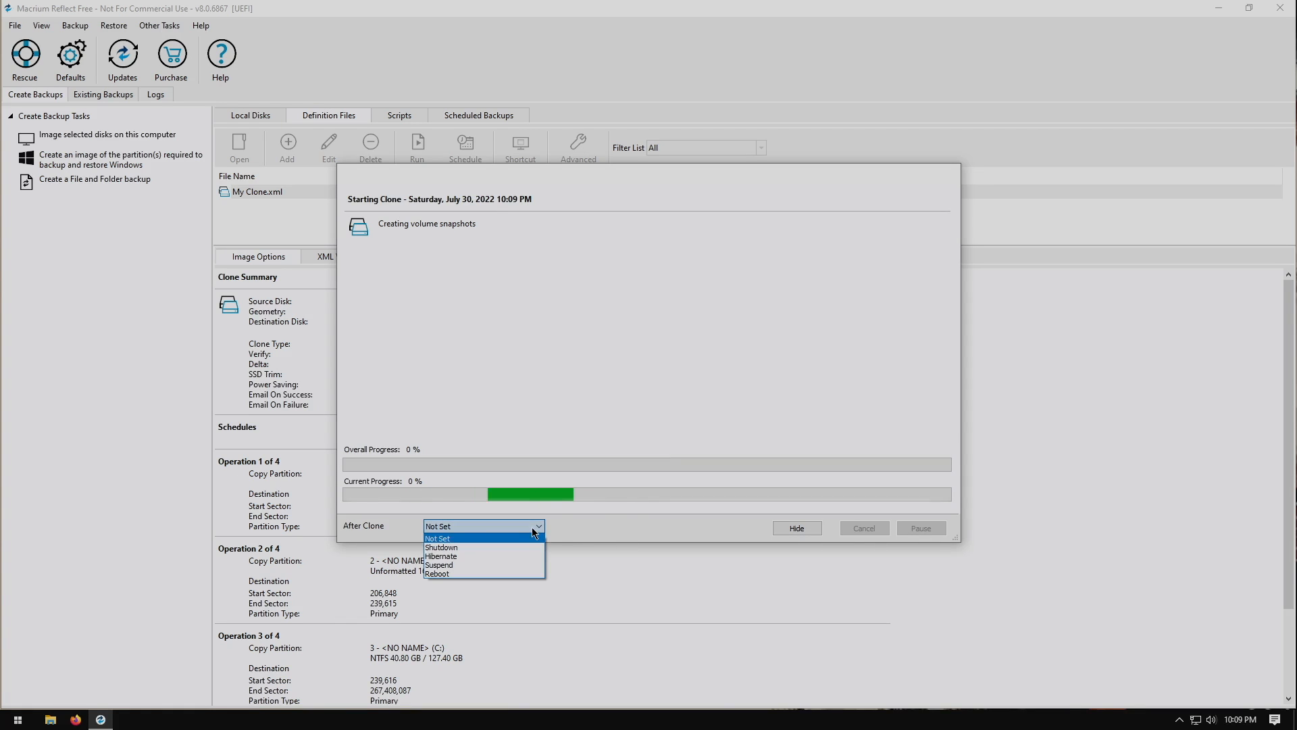
click(618, 515)
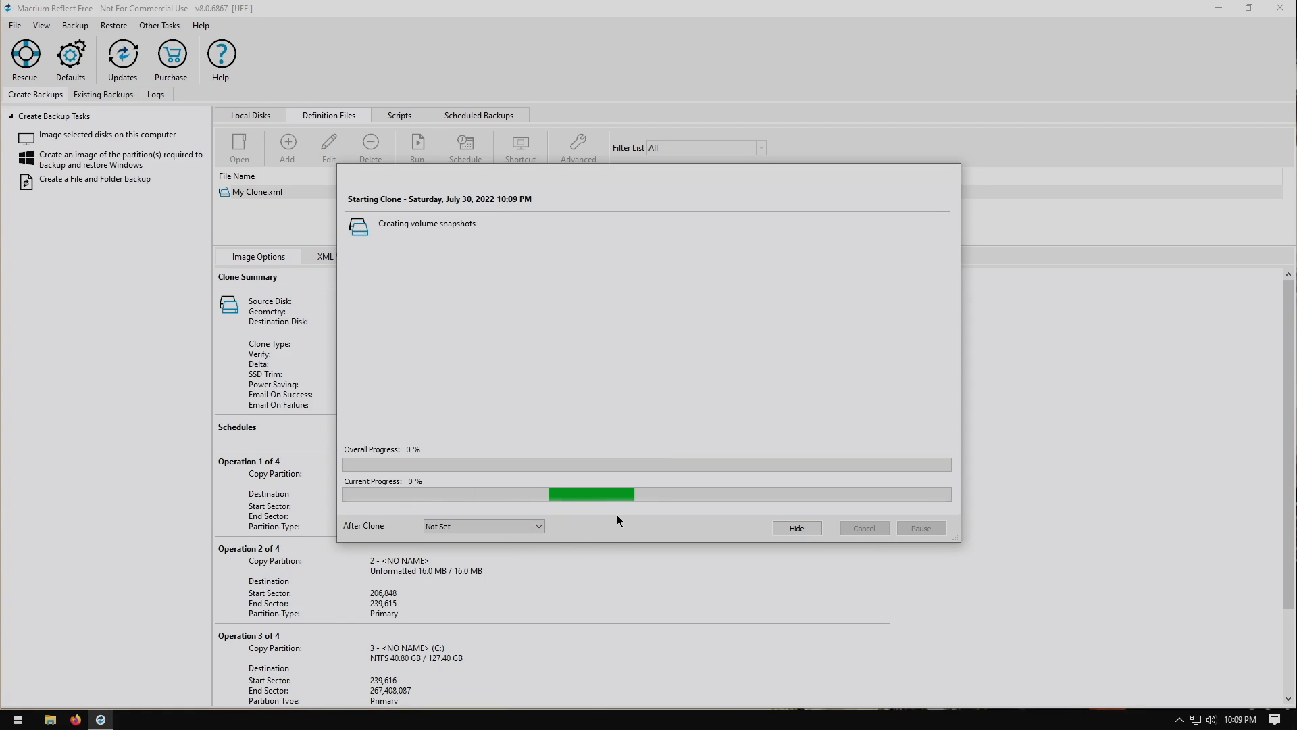
click(517, 525)
click(496, 544)
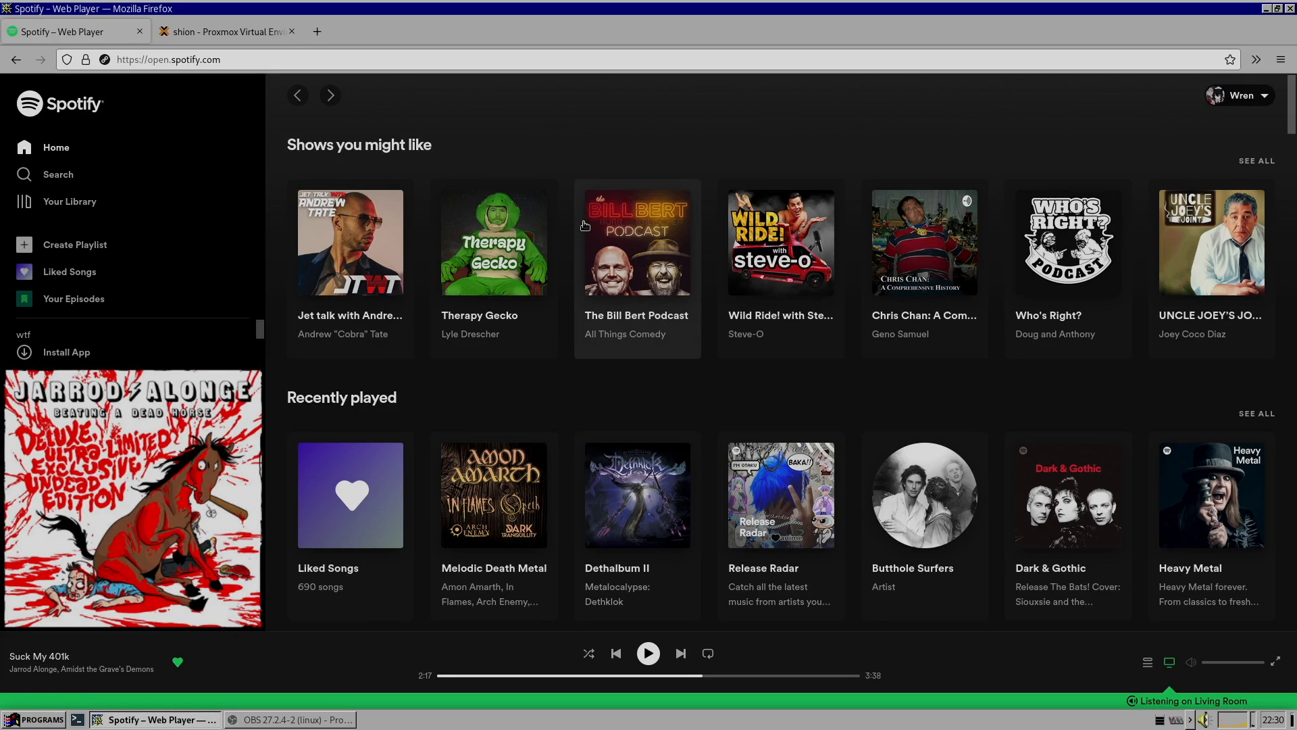
Switch to the Proxmox web interface tab in Firefox
click(211, 32)
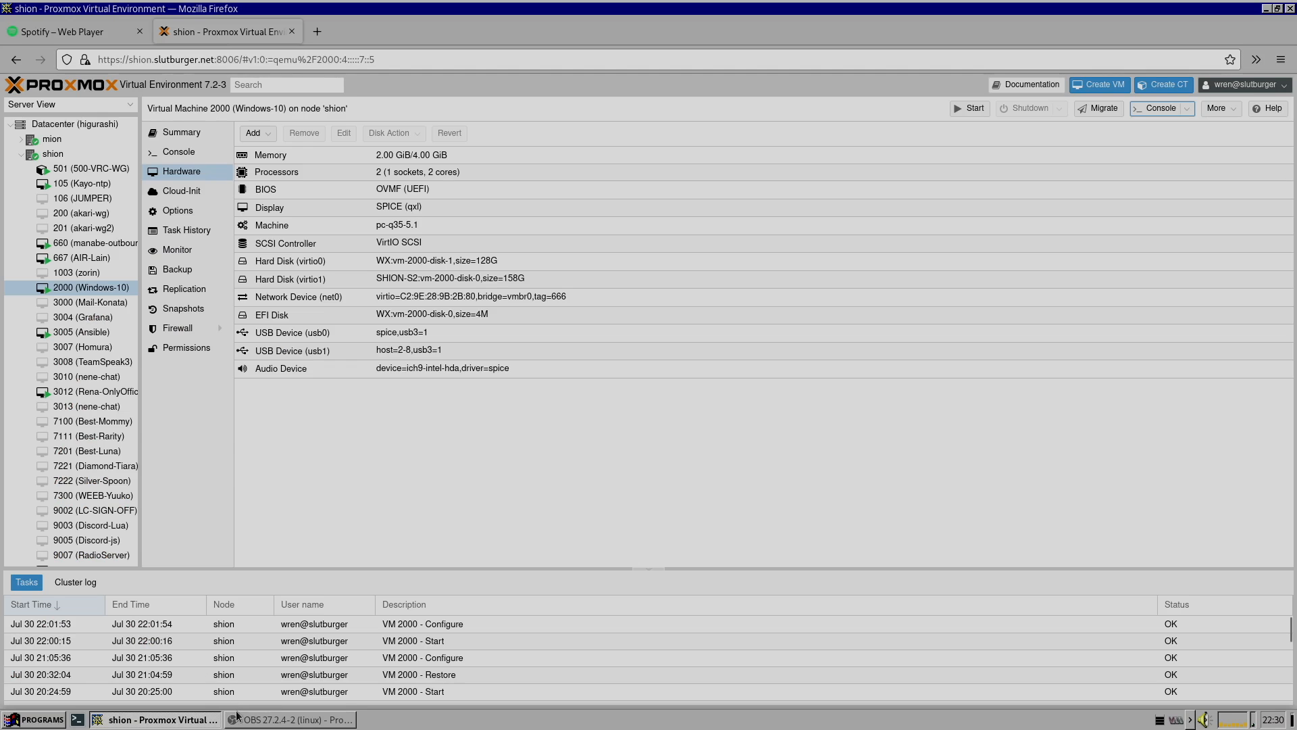
click(274, 722)
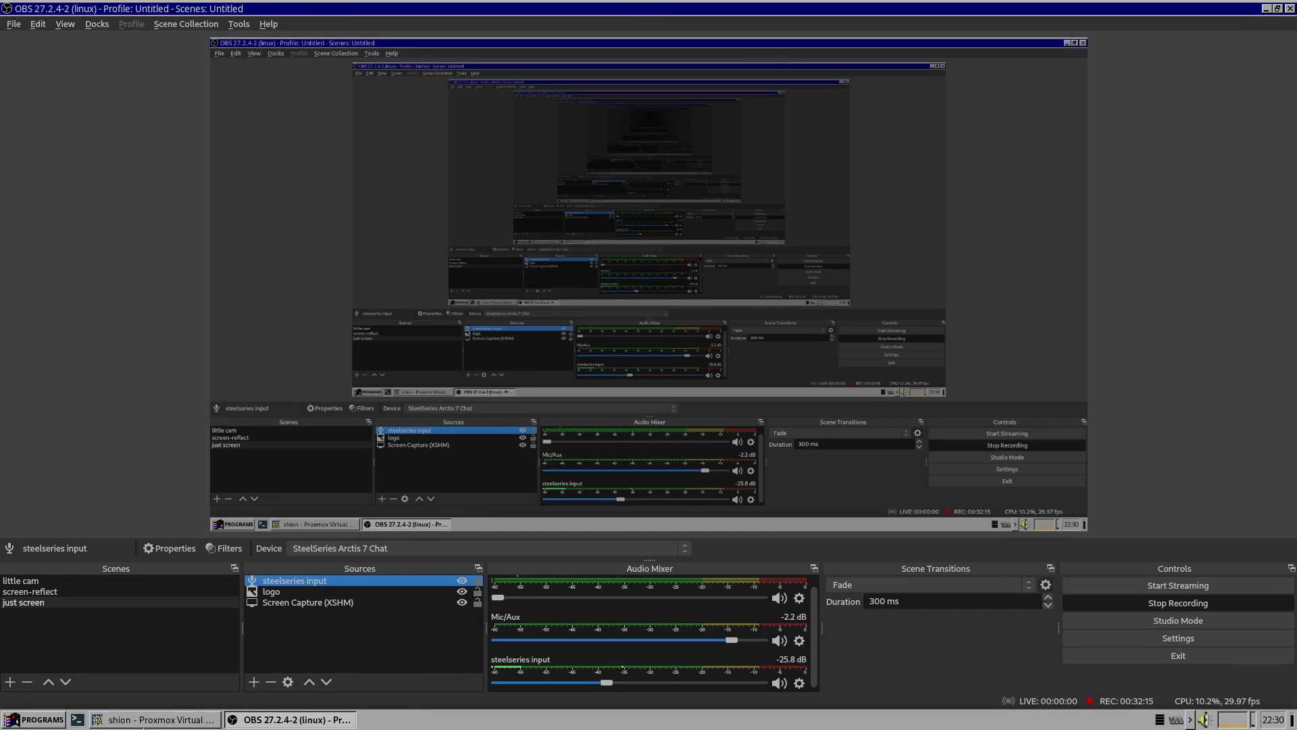
click(143, 717)
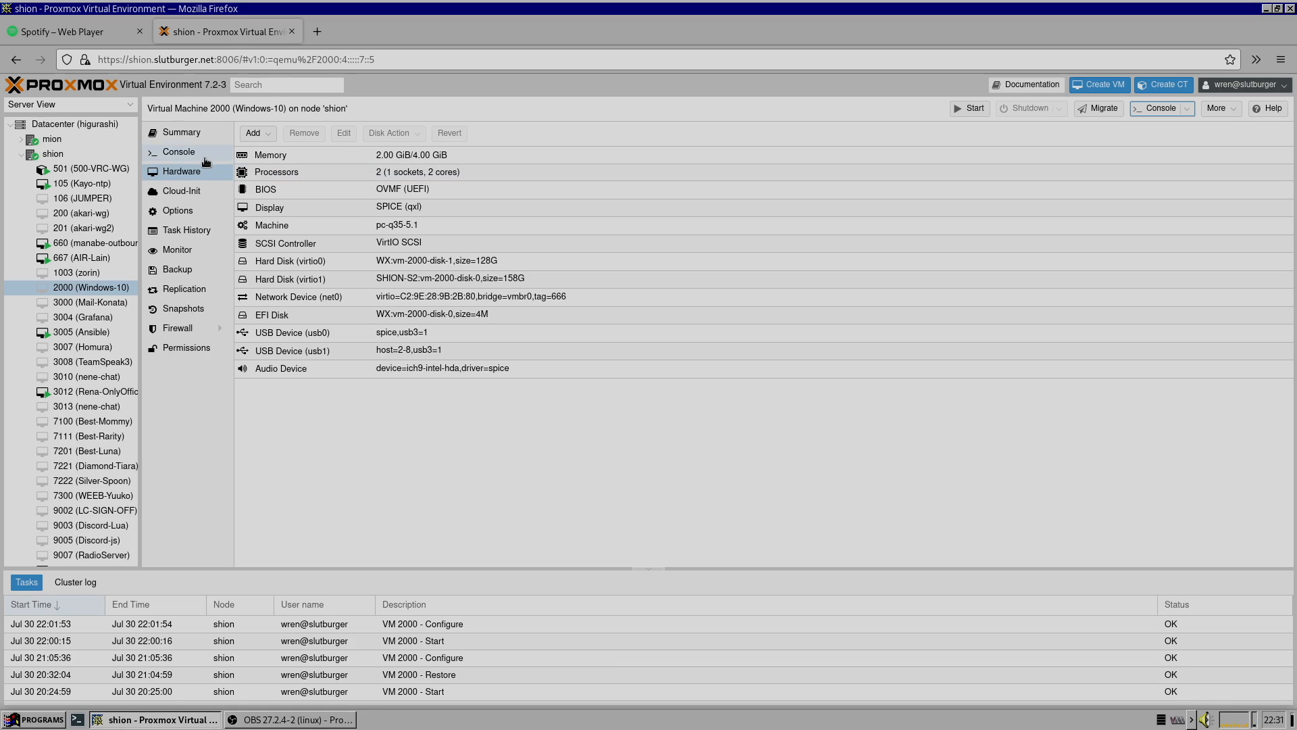
Set the Windows-10 VM's boot order to boot virtio1 first, disabling virtio0
click(198, 213)
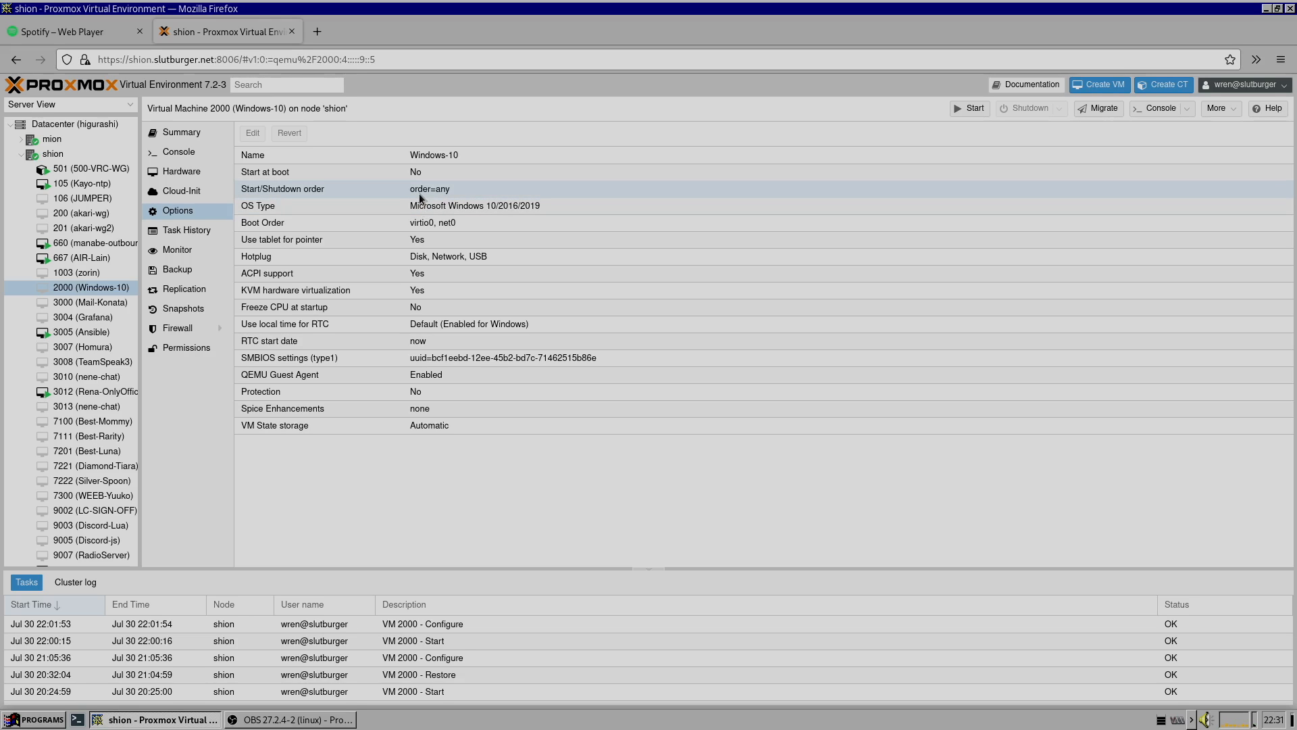
double_click(392, 225)
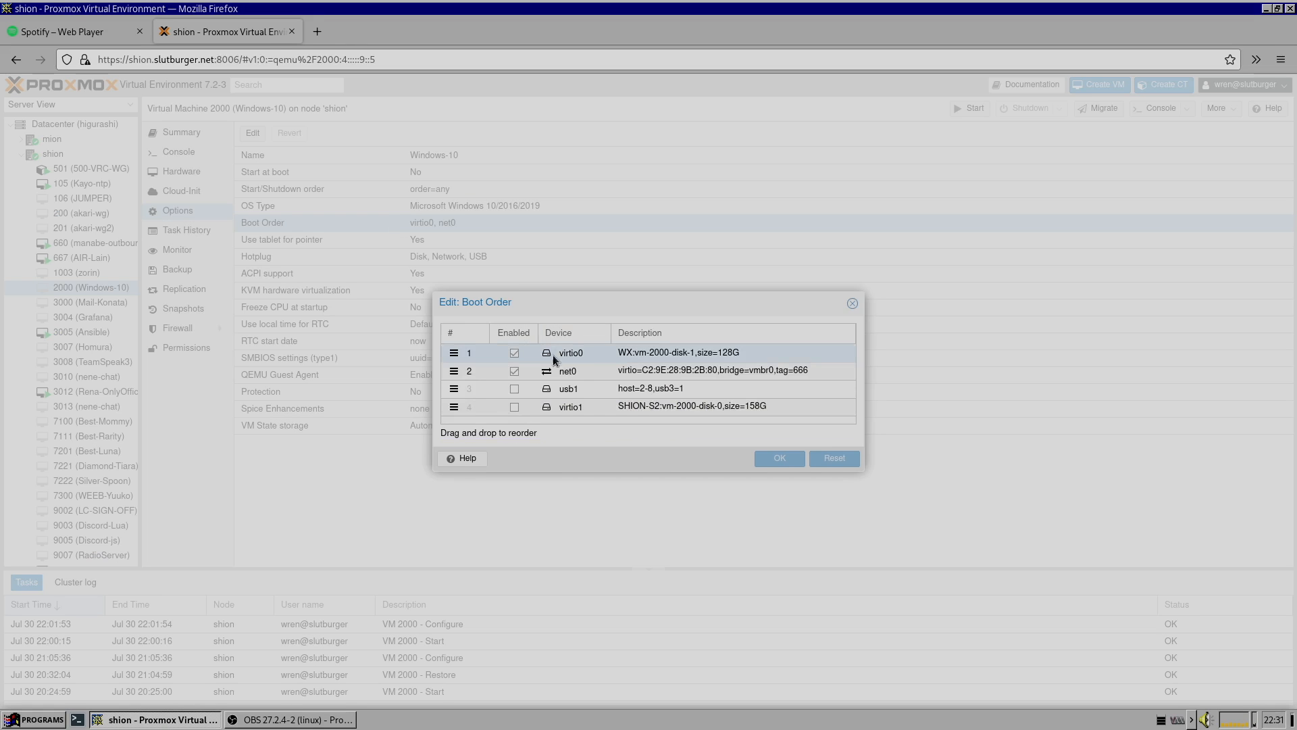
click(514, 356)
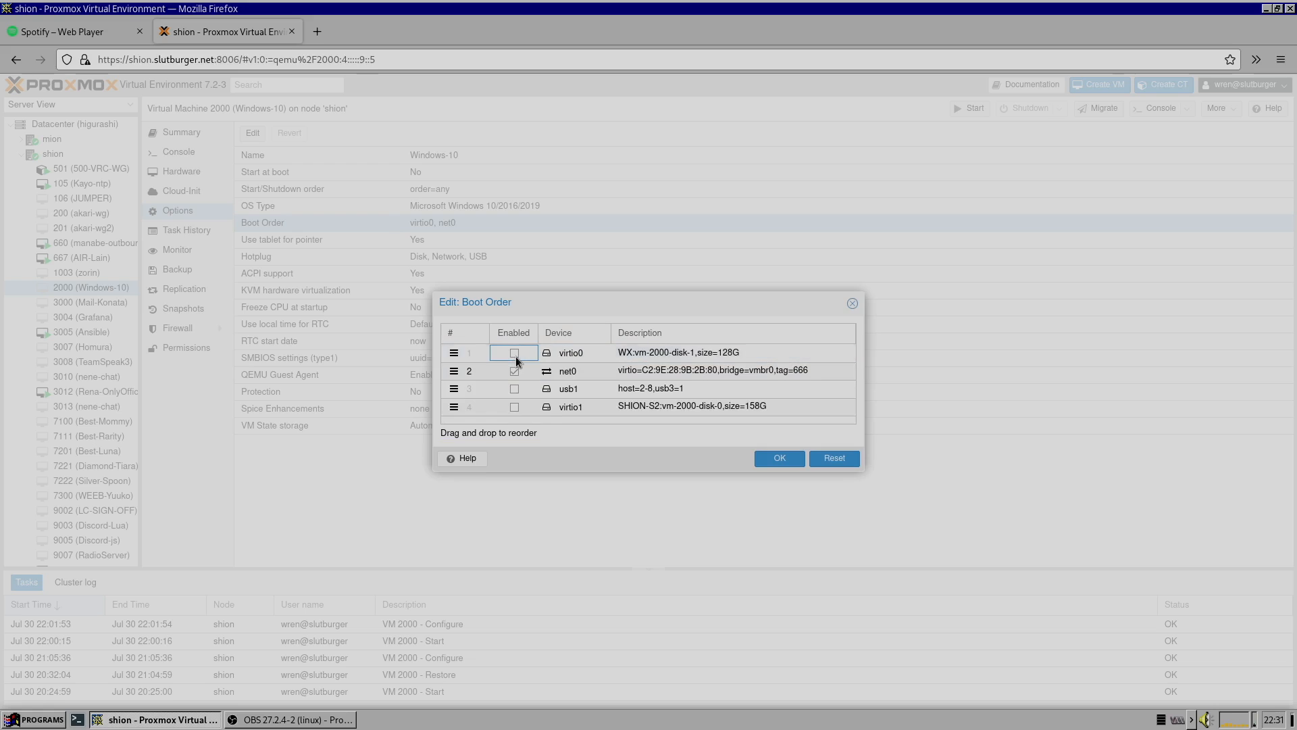
click(515, 406)
drag(449, 408, 447, 351)
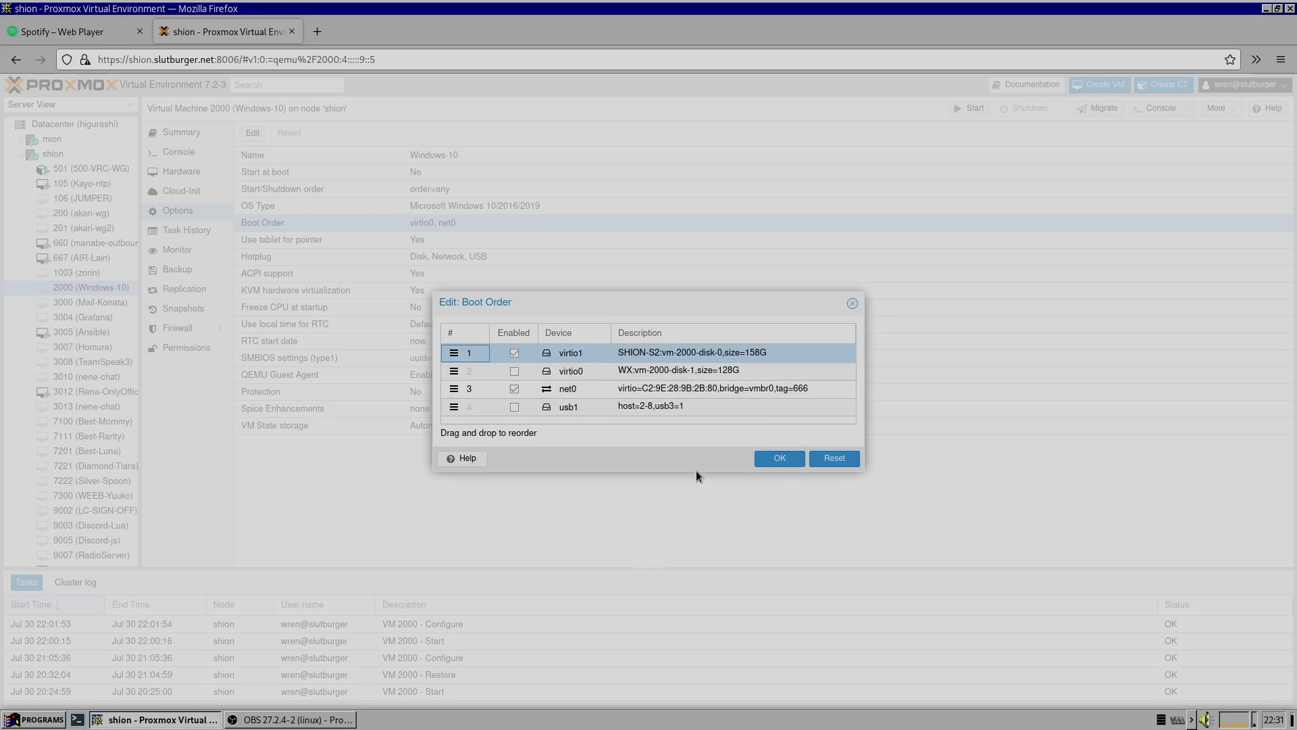
click(780, 465)
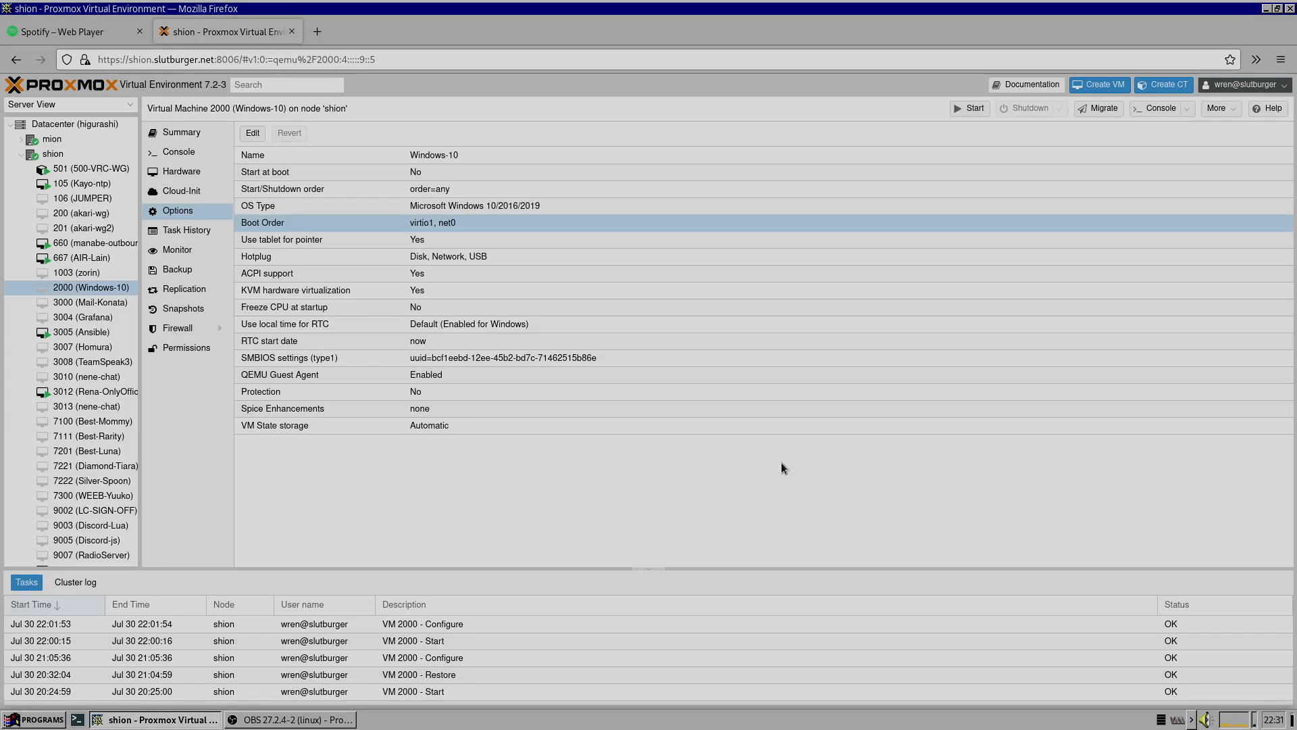
Start the Windows-10 VM and open its console in full screen
click(976, 110)
click(1157, 108)
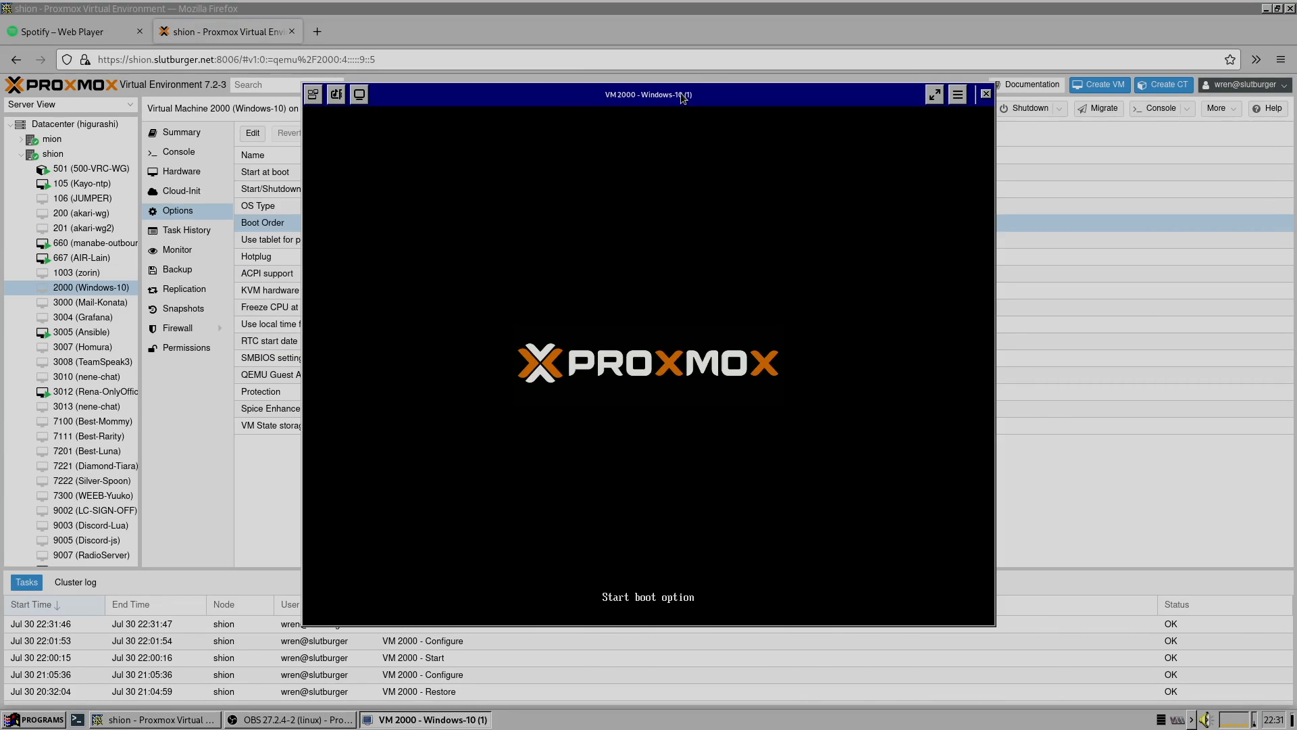
click(933, 94)
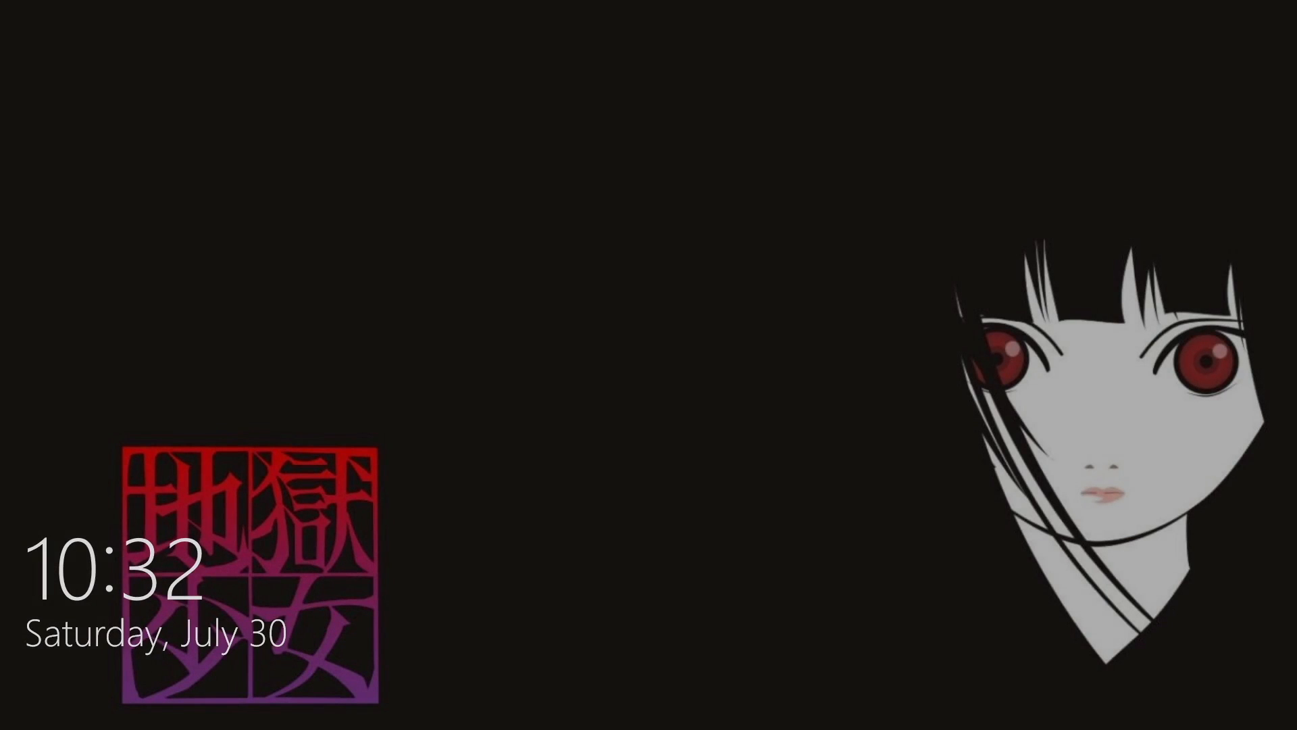
Sign in to Windows by entering the account password
key(Return)
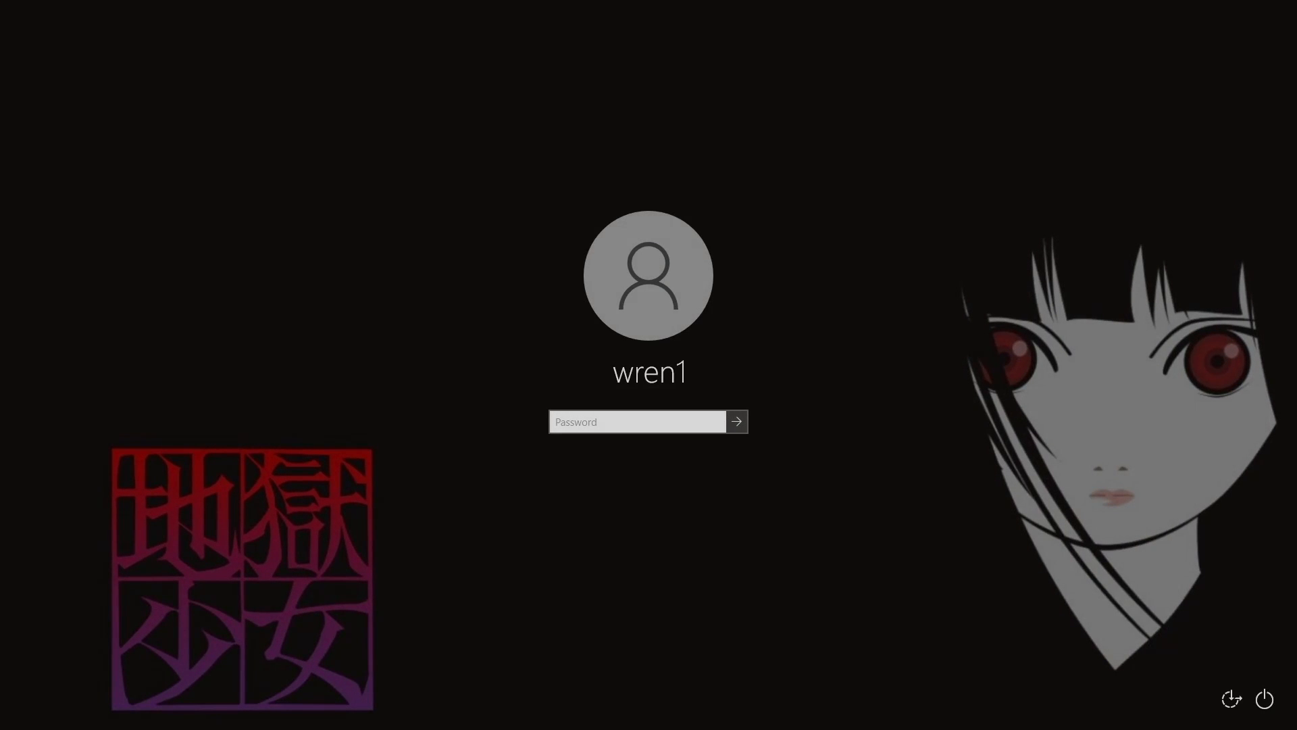
text(••••••••••••)
key(Return)
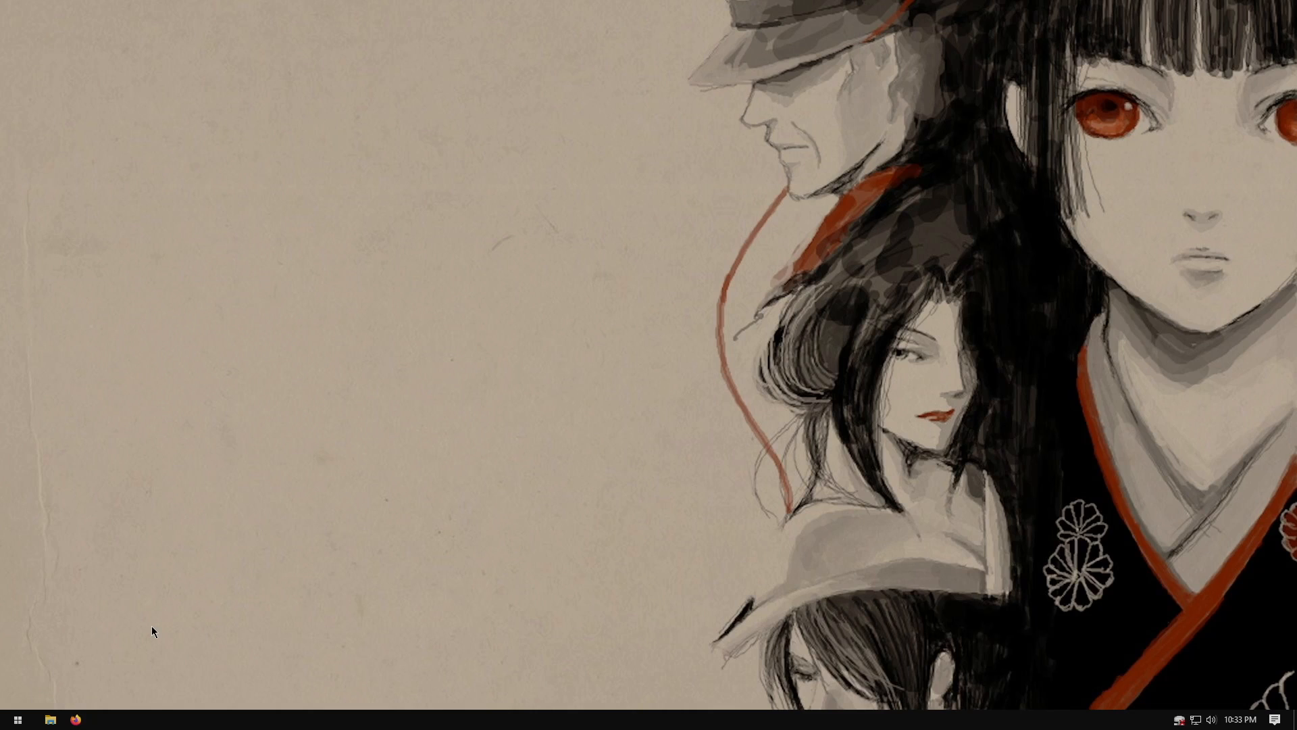
Open This PC in File Explorer to check the drives, then close the window
key(super+e)
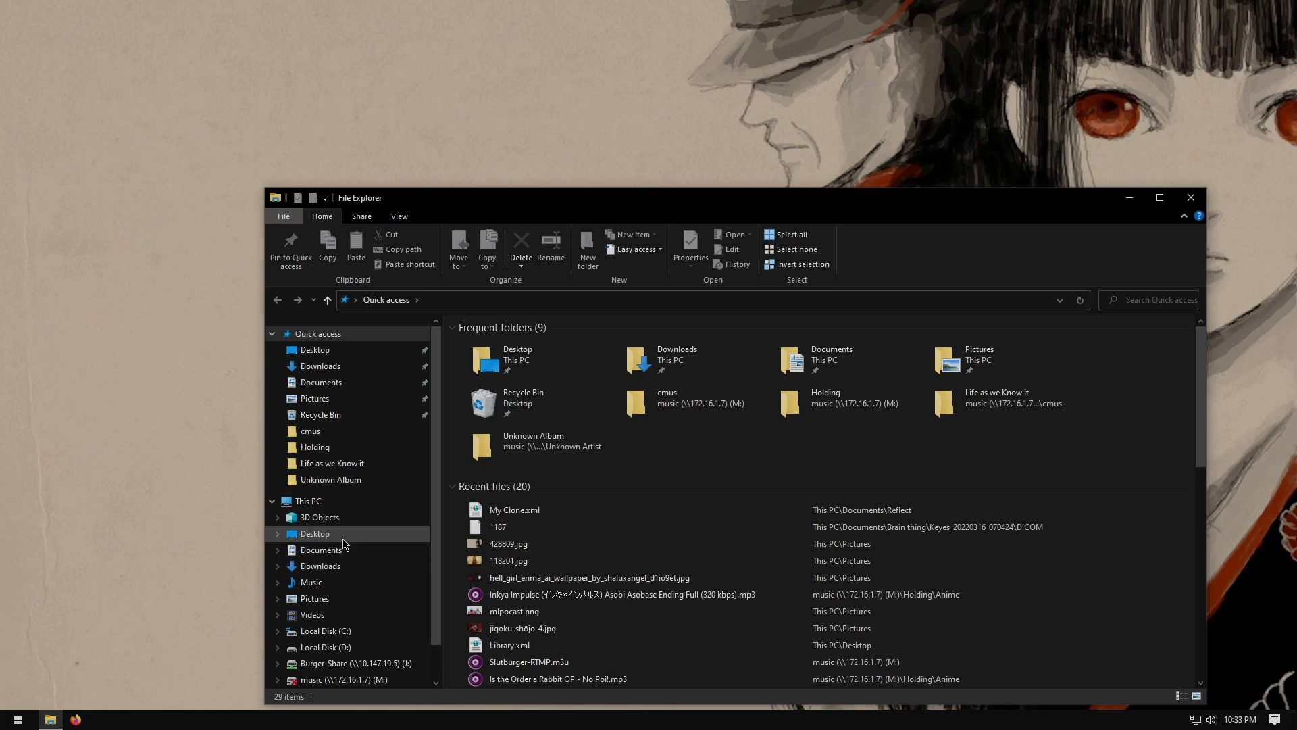
click(337, 503)
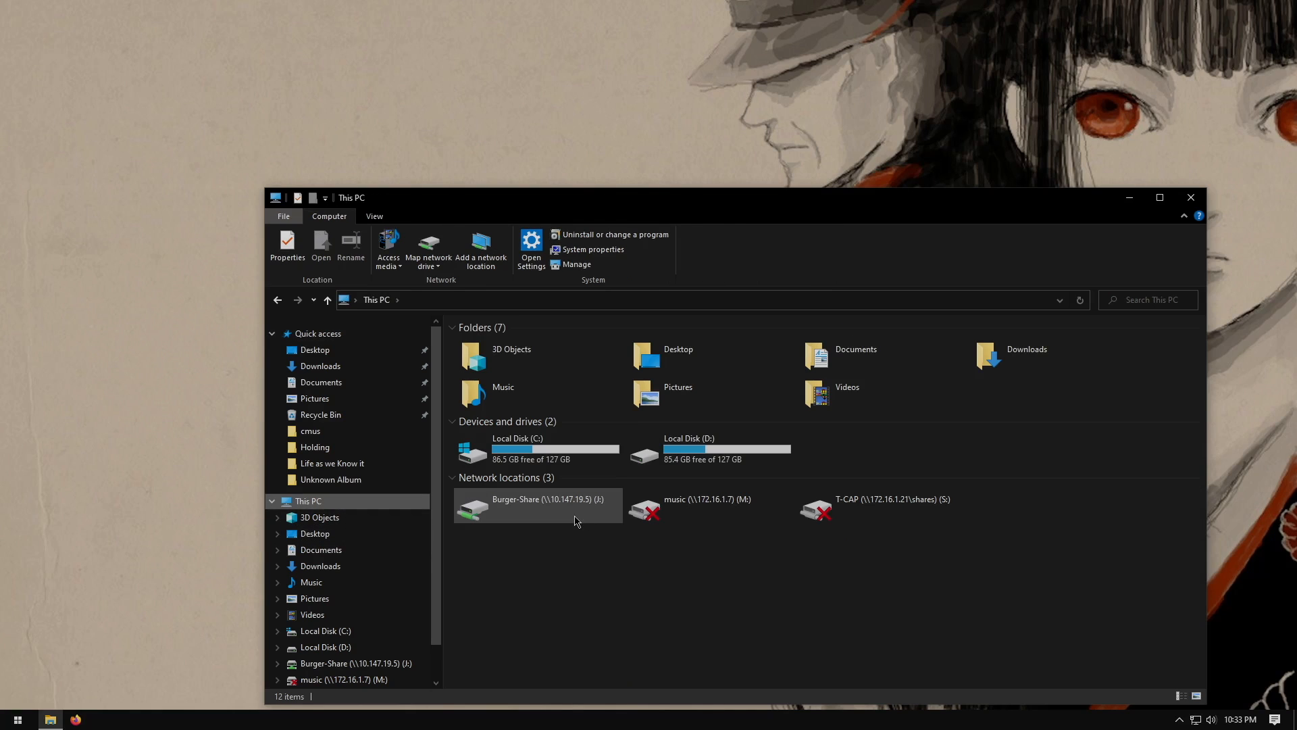
double_click(544, 513)
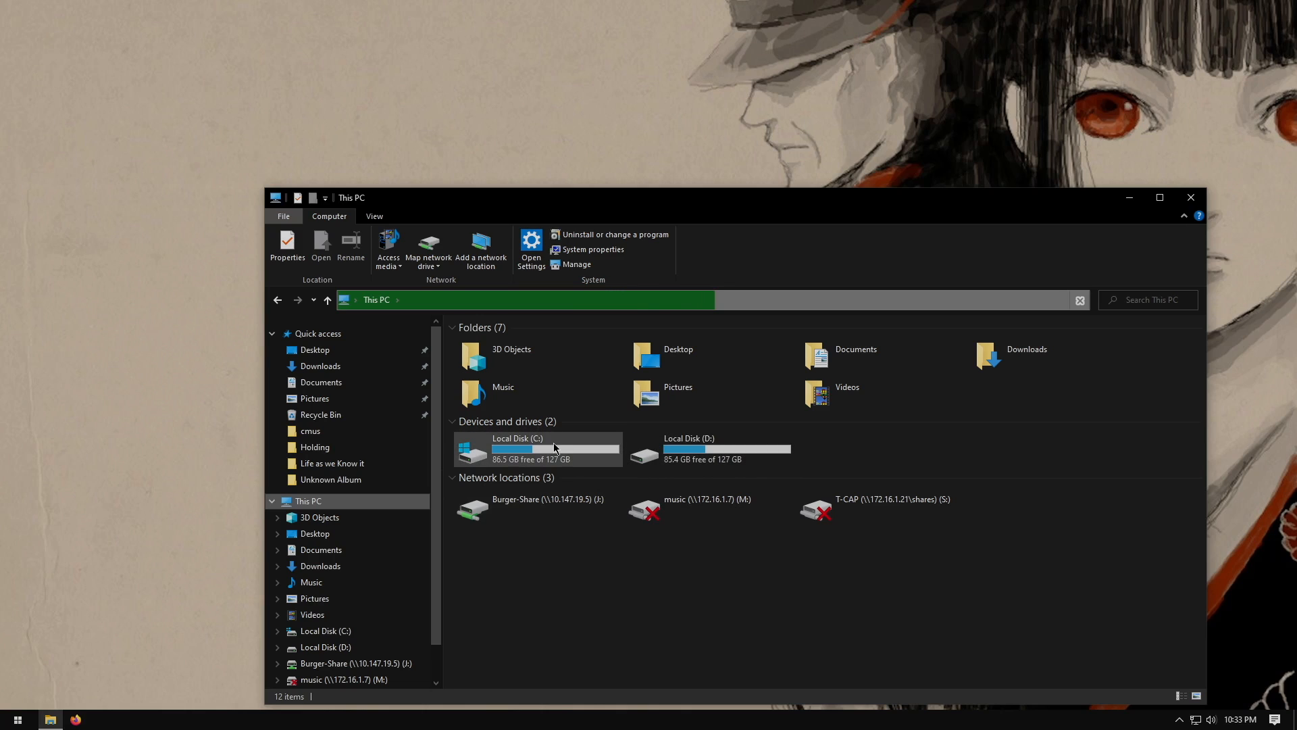
click(1190, 197)
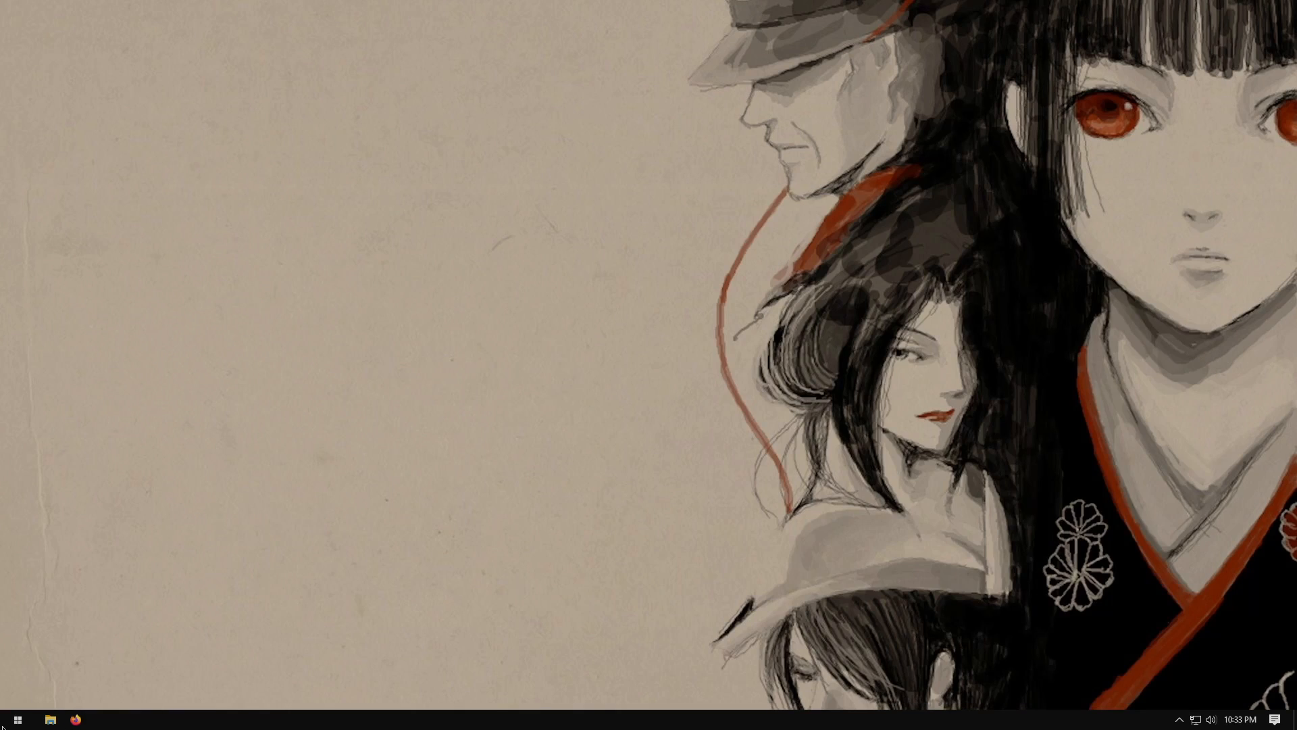
Open Disk Management and select the recovery partition on Disk 1
click(3, 725)
click(0, 728)
right_click(2, 725)
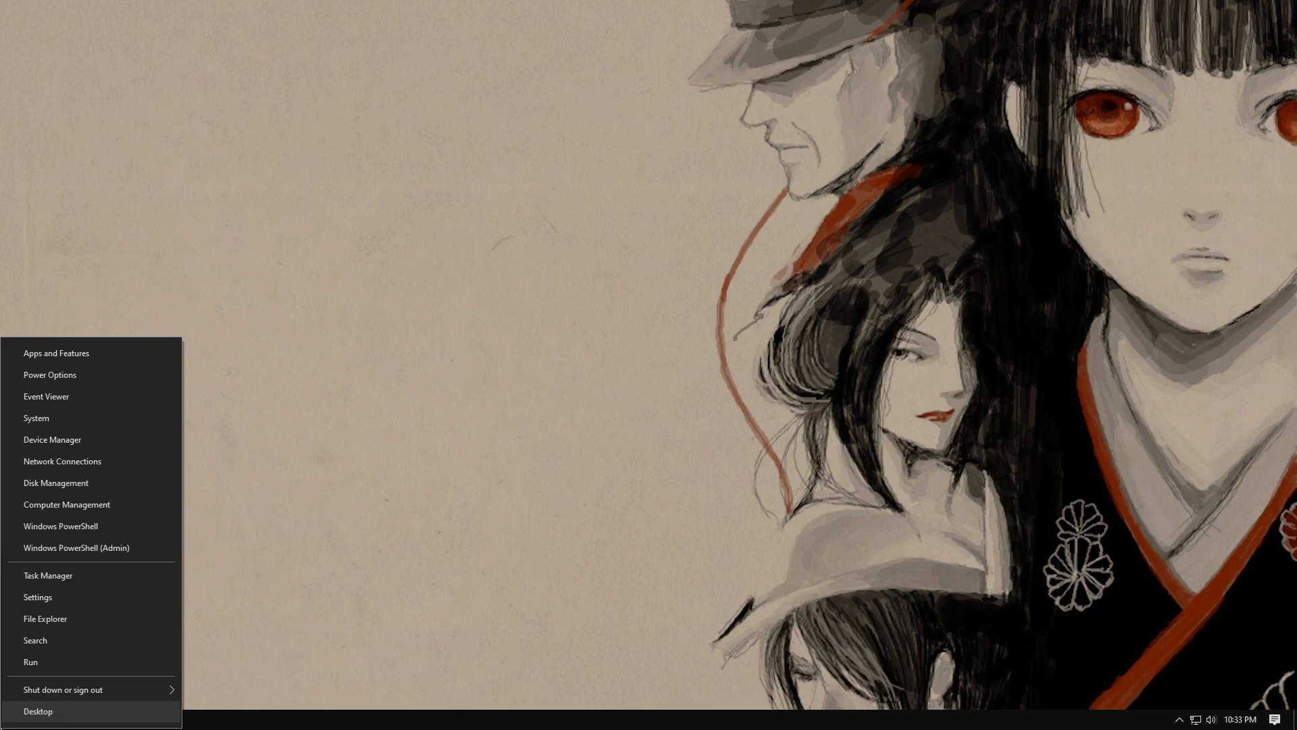
click(77, 484)
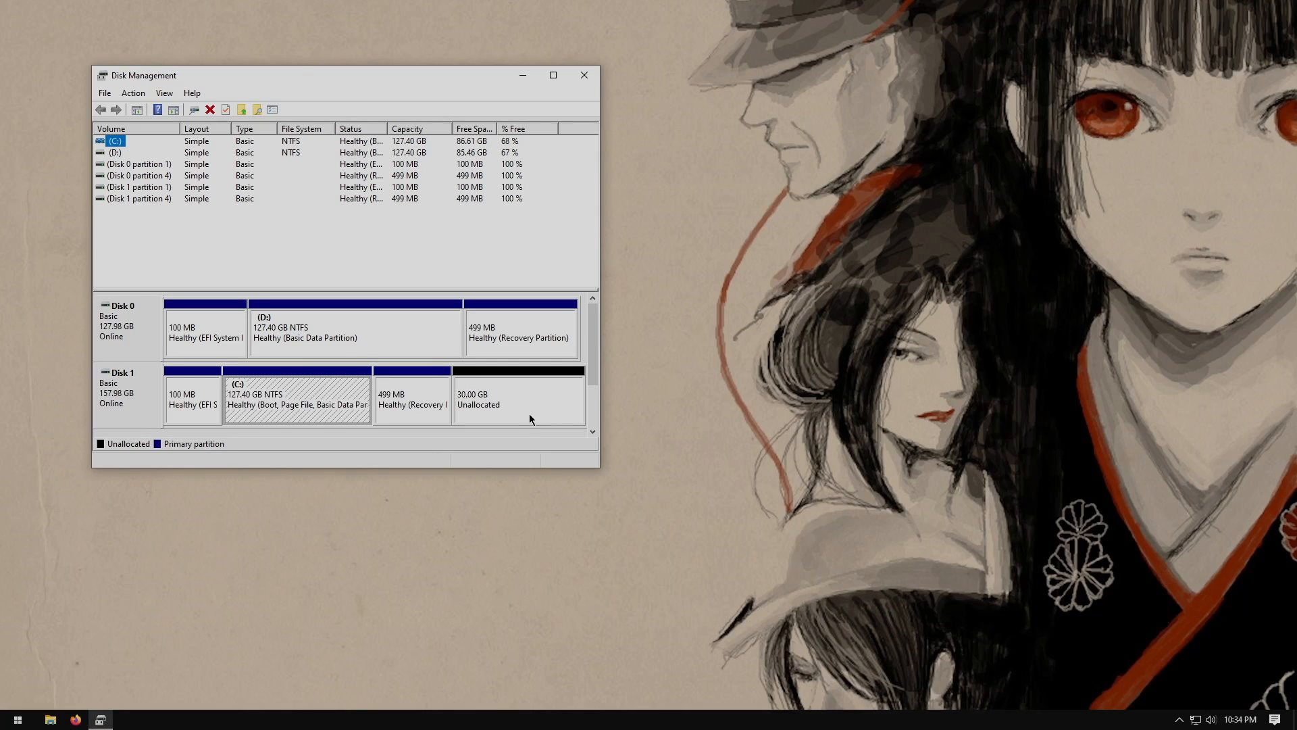
click(395, 382)
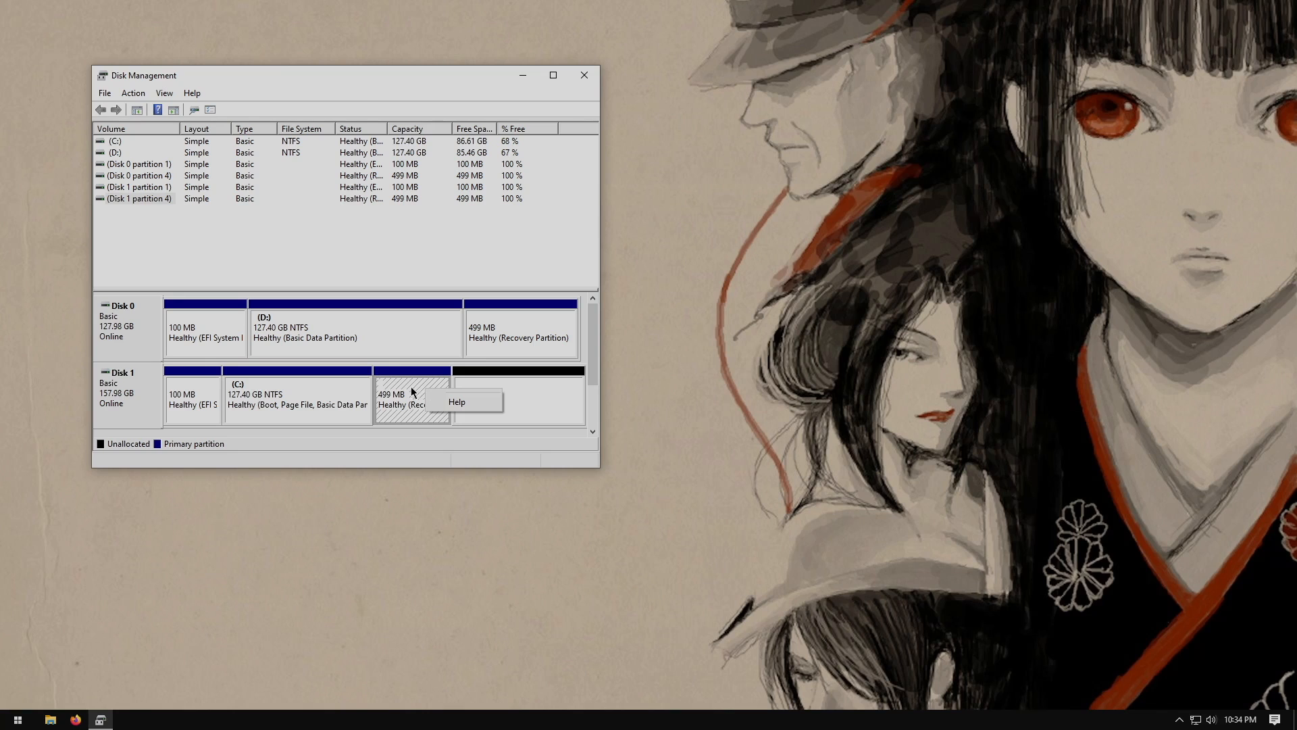
Launch Windows PowerShell as administrator, approve the elevation, and maximize its window
key(super)
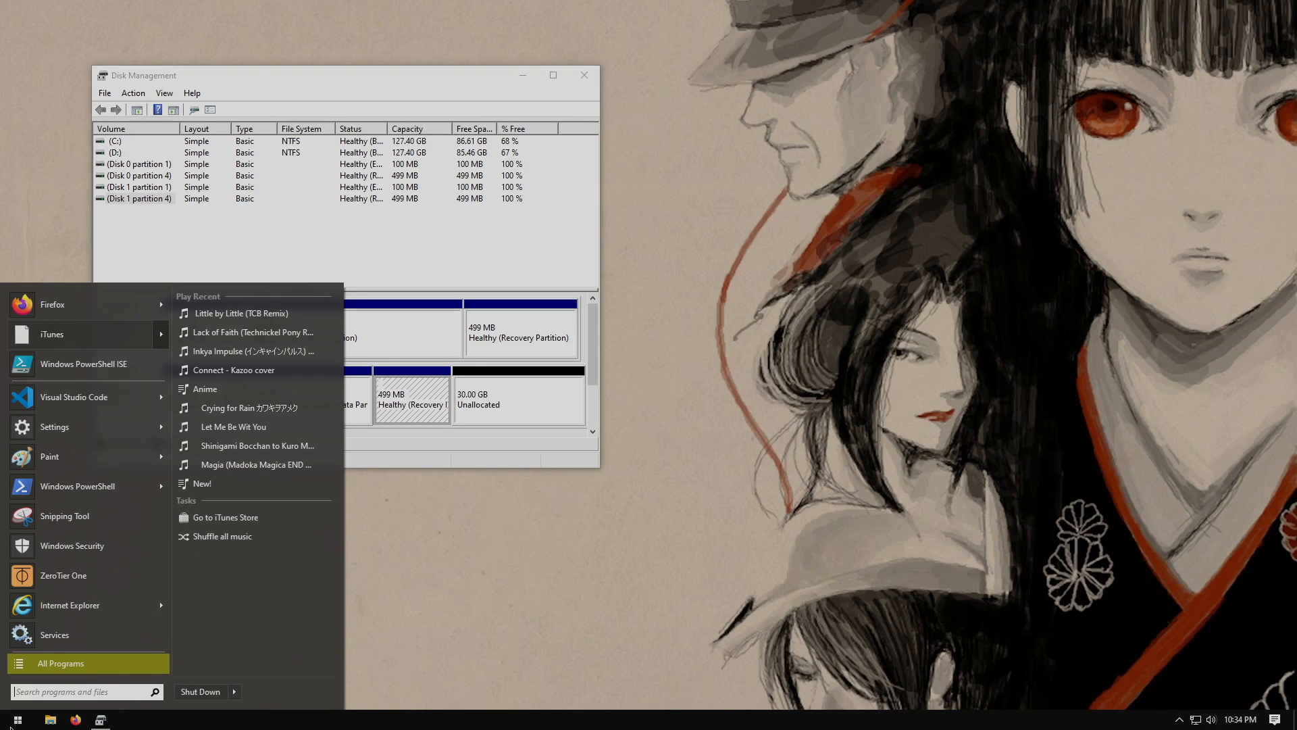
mouse_move(113, 489)
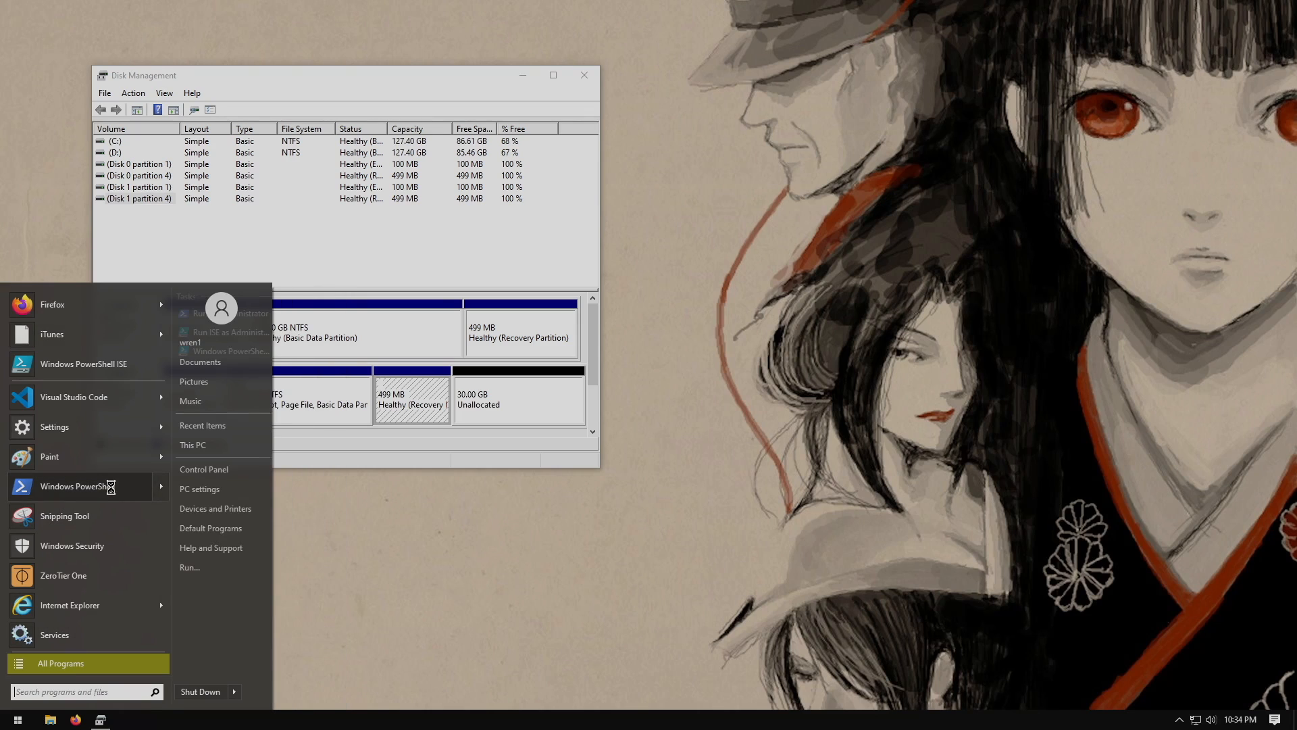
right_click(112, 489)
click(153, 540)
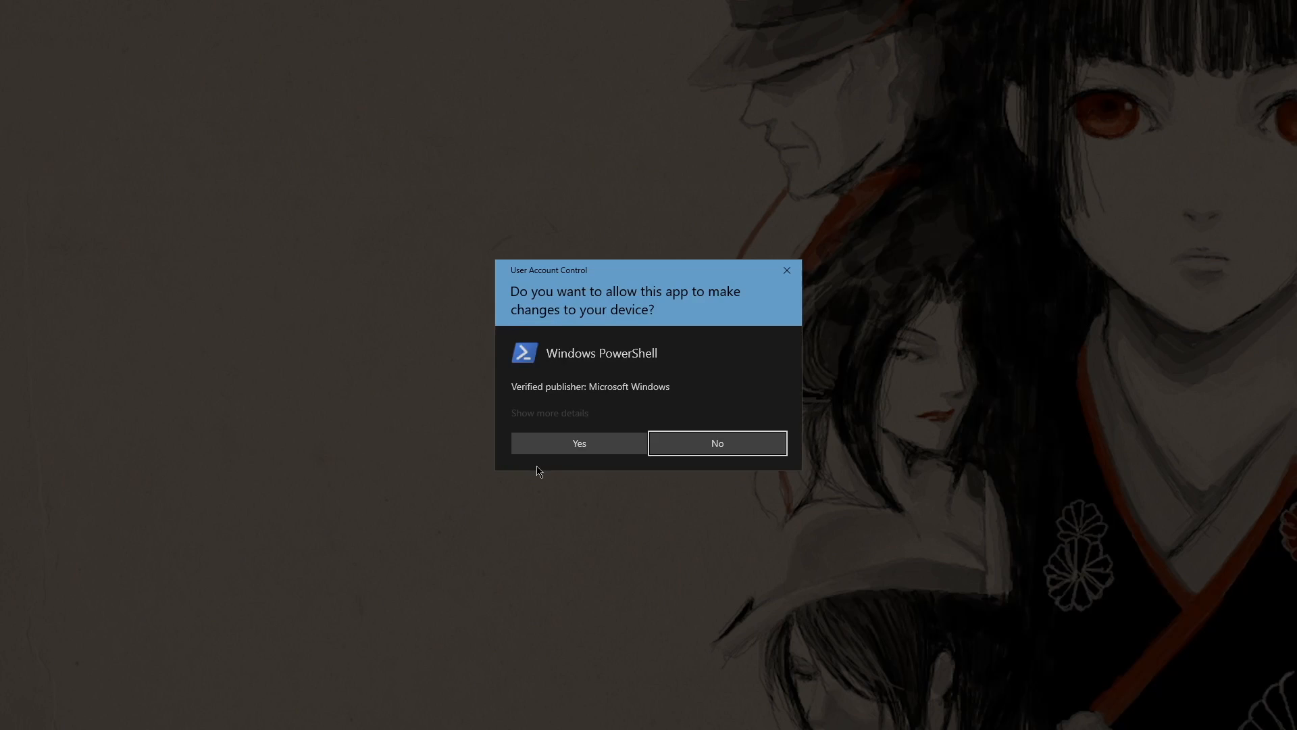
click(554, 445)
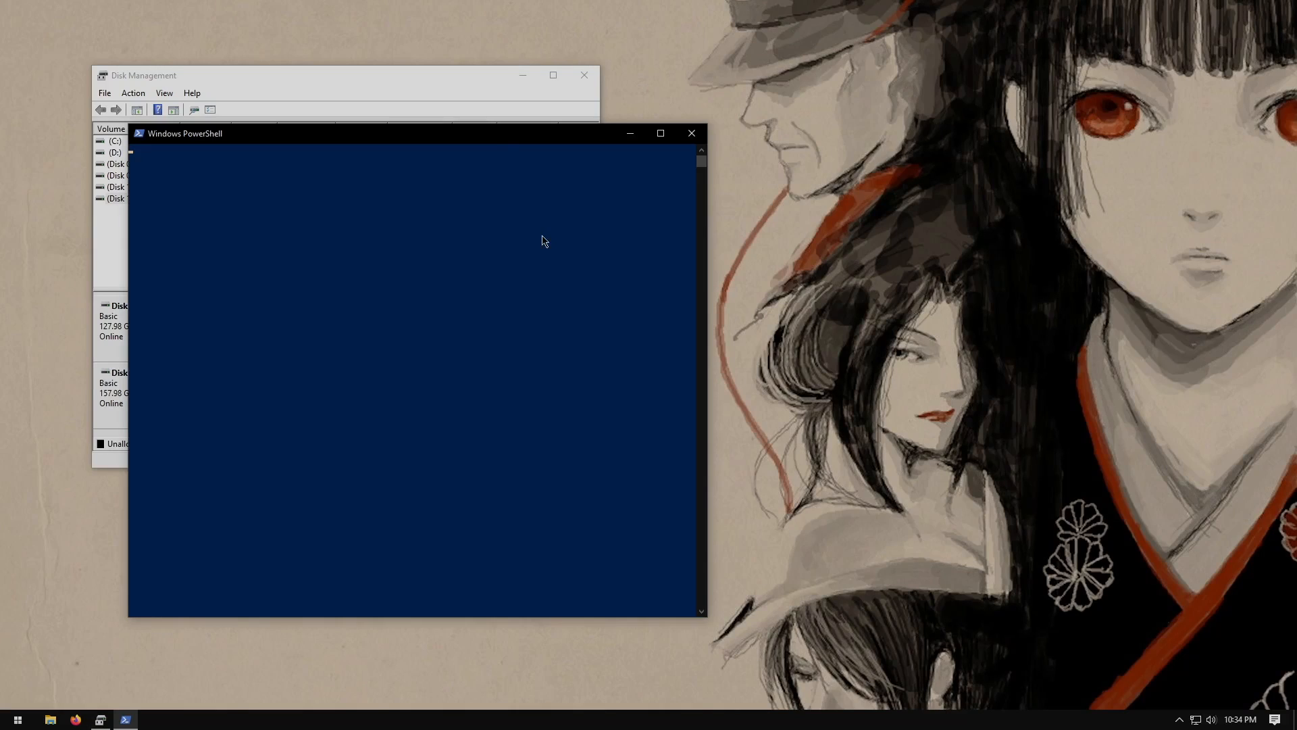
drag(493, 146, 761, 168)
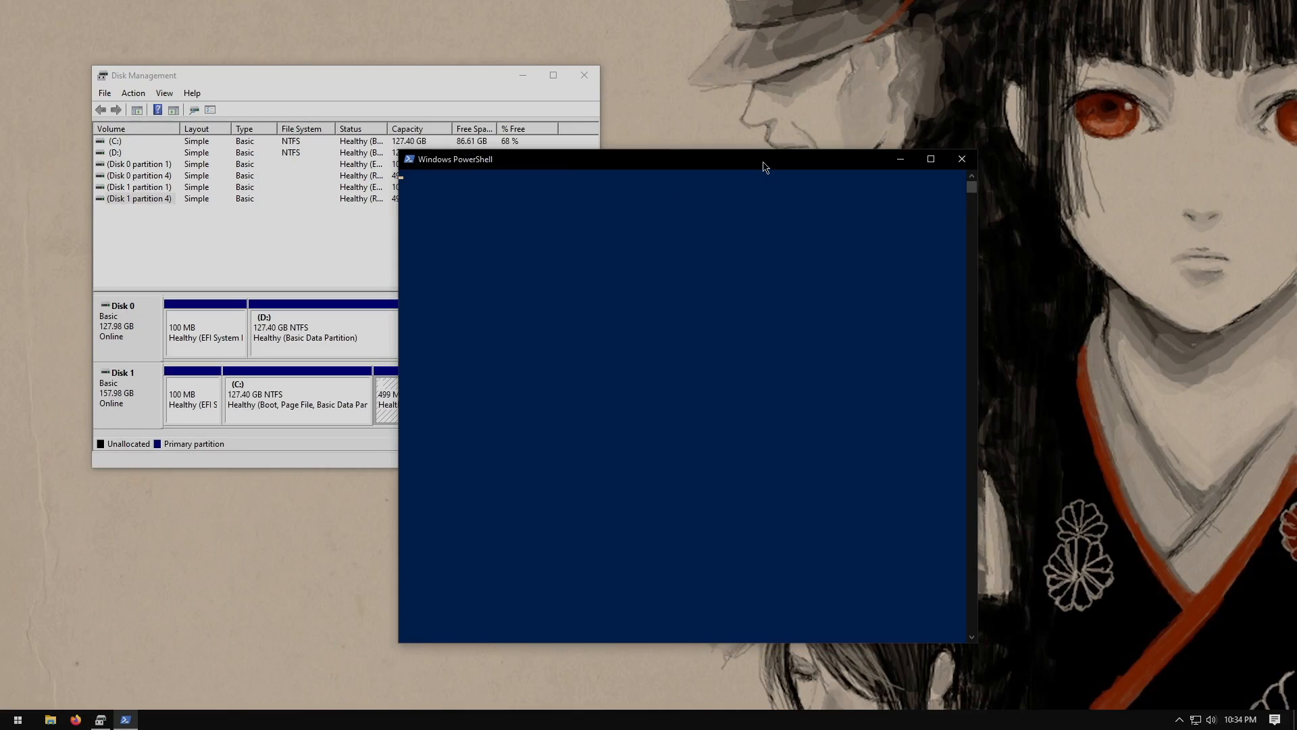
double_click(766, 162)
drag(653, 267, 657, 273)
right_click(656, 266)
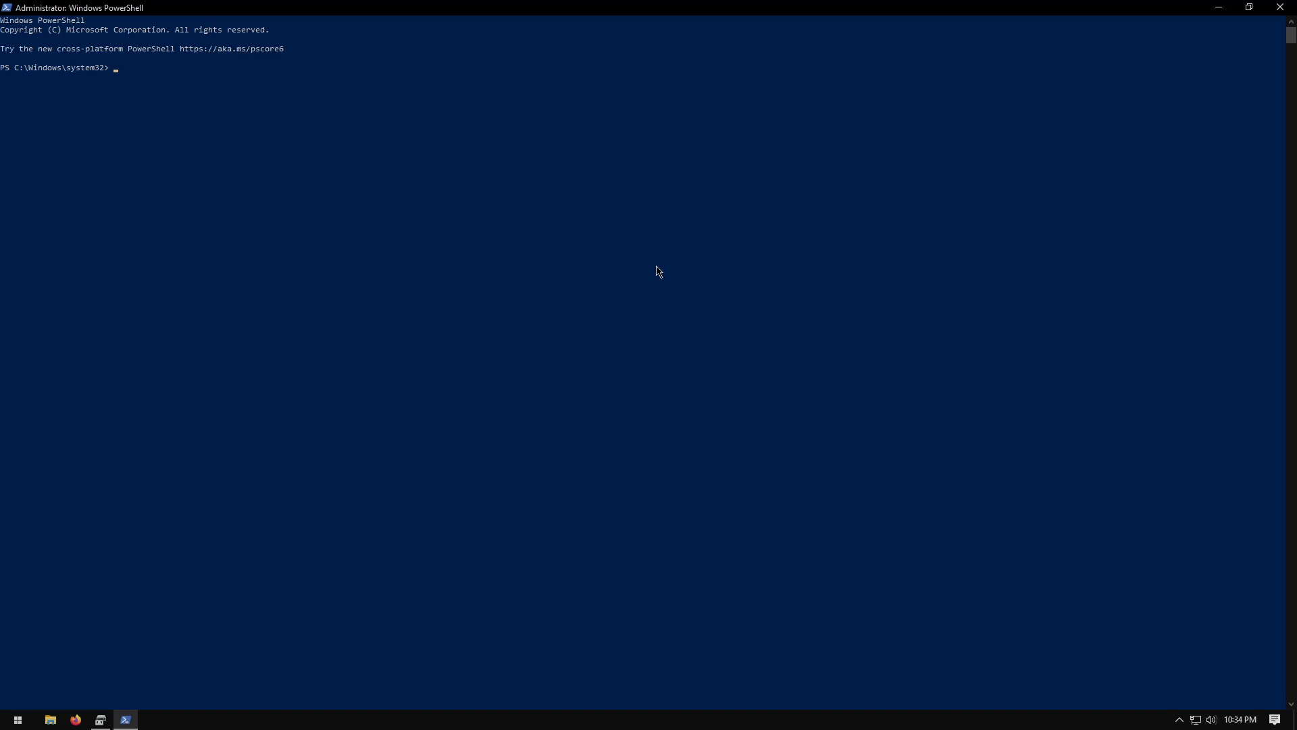
Start DiskPart and list the volumes with list vol
text(diskpart)
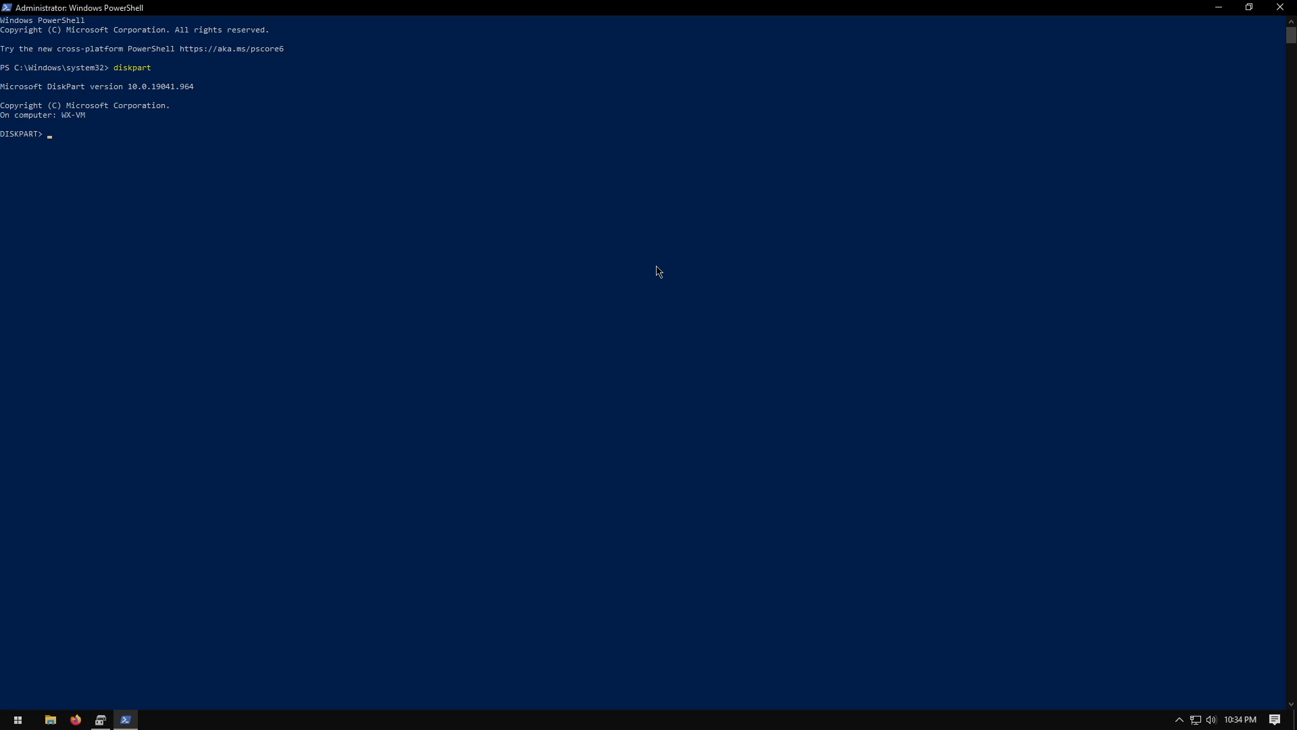
text(list vol)
key(BackSpace)
key(BackSpace)
text(ol)
key(Return)
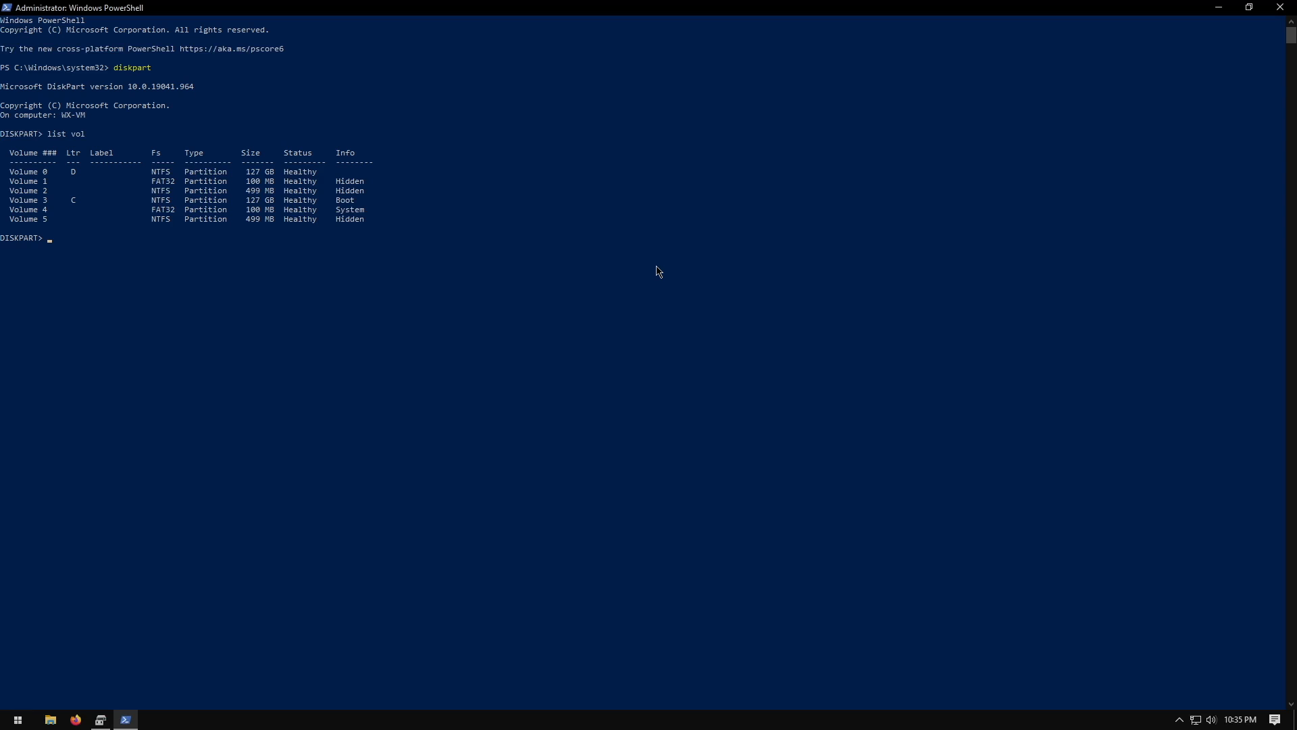
Try to select volume 5 and delete it in DiskPart
text(ecvol 5)
key(Return)
text(delete vol)
key(Return)
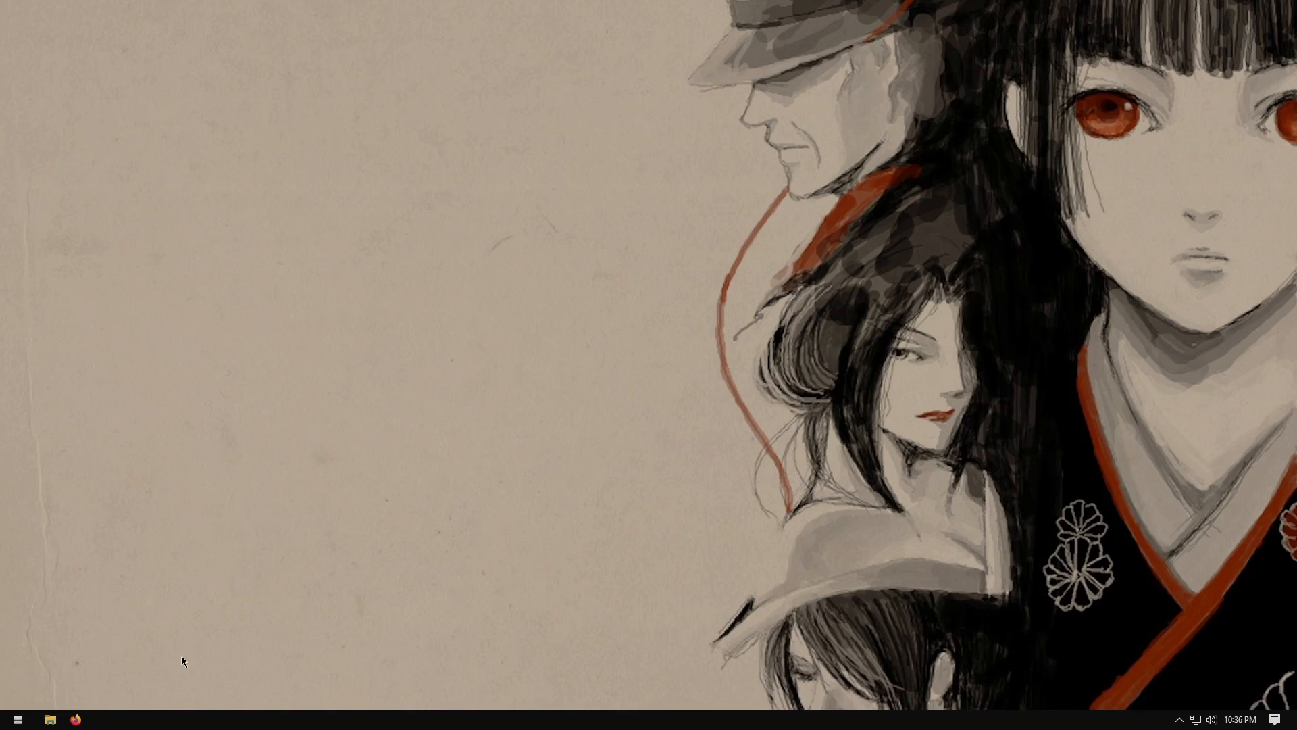
click(17, 720)
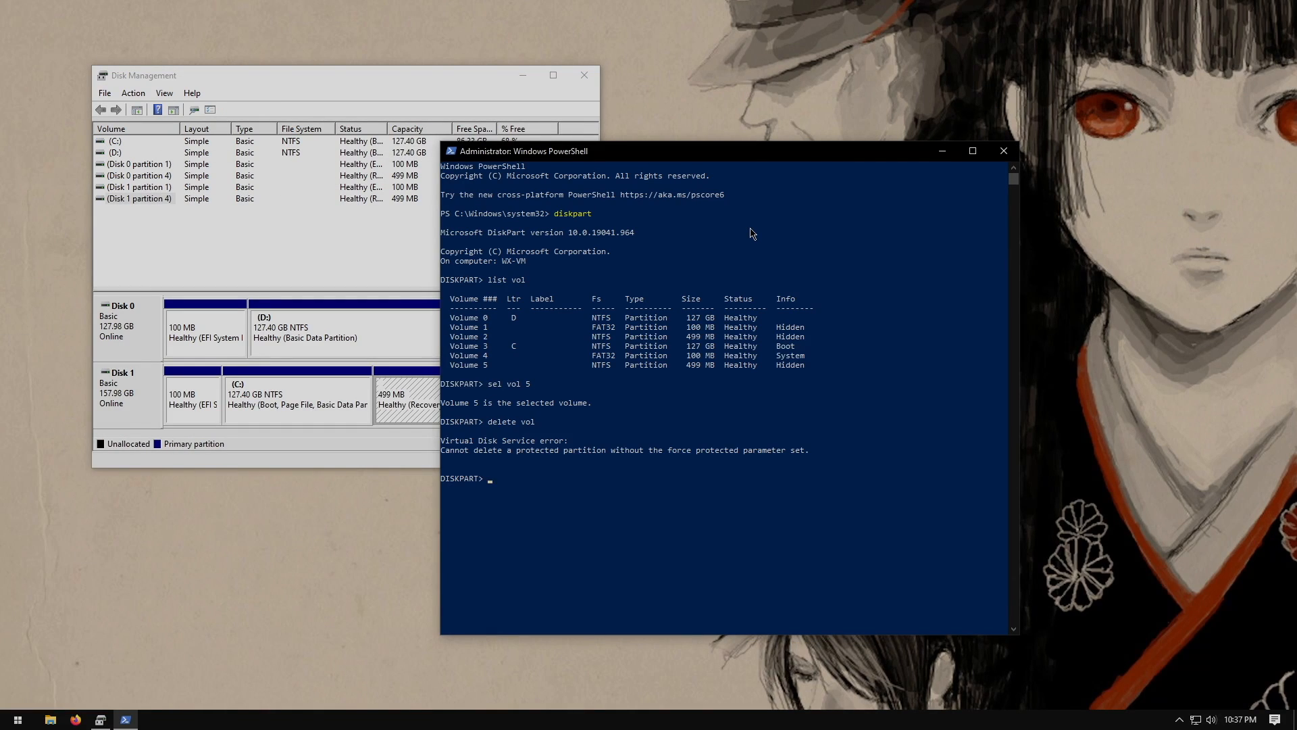
text(delete vol force)
key(Return)
Read DiskPart's help for the delete and delete volume commands
text(delete vo)
key(Left)
key(Left)
key(Left)
key(Left)
key(Left)
text(help)
key(Return)
text(help delete)
key(Return)
text(help)
key(Return)
text(help delete)
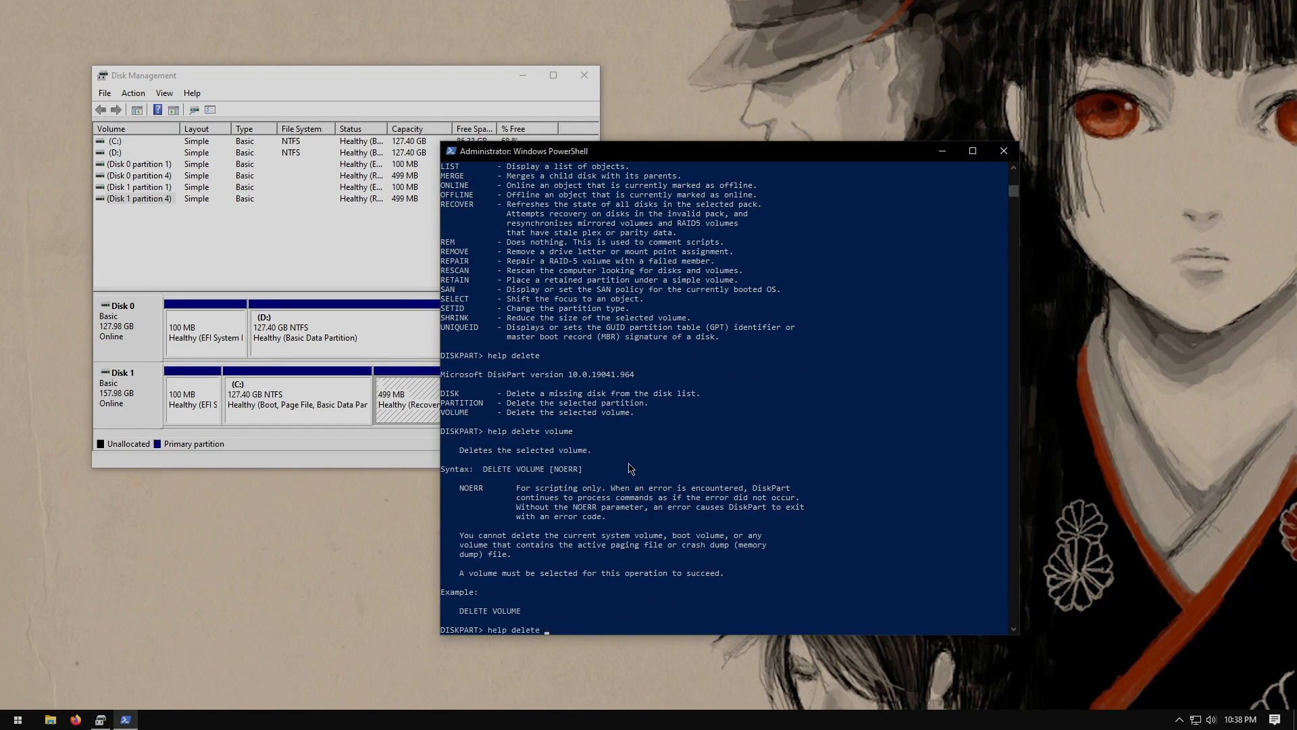
Select volume 5 and assign it drive letter N
key(Return)
text(sel vol 5)
key(Return)
text(assign letter n)
Try to delete the selected volume with delete volume commands
key(Return)
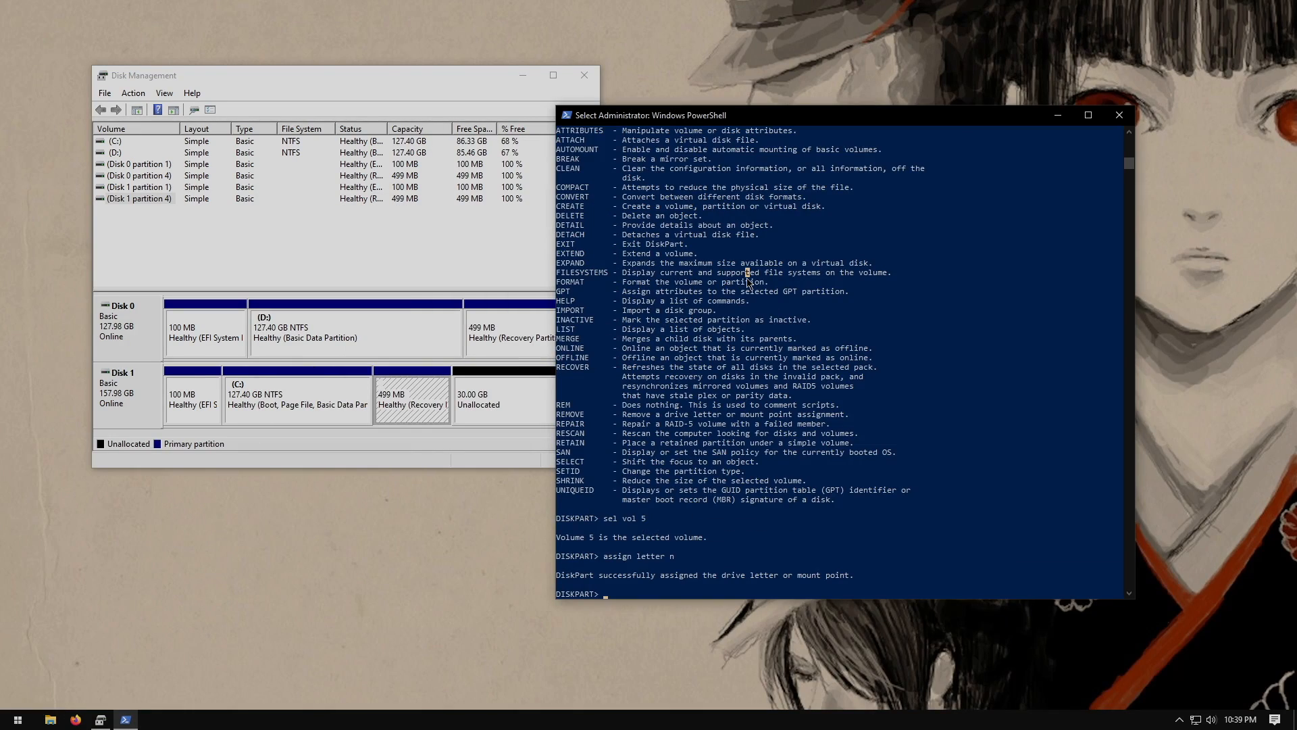
text(delete volume override)
key(Return)
text(delete volume)
Search the web for diskpart force delete volume and return to PowerShell
key(Return)
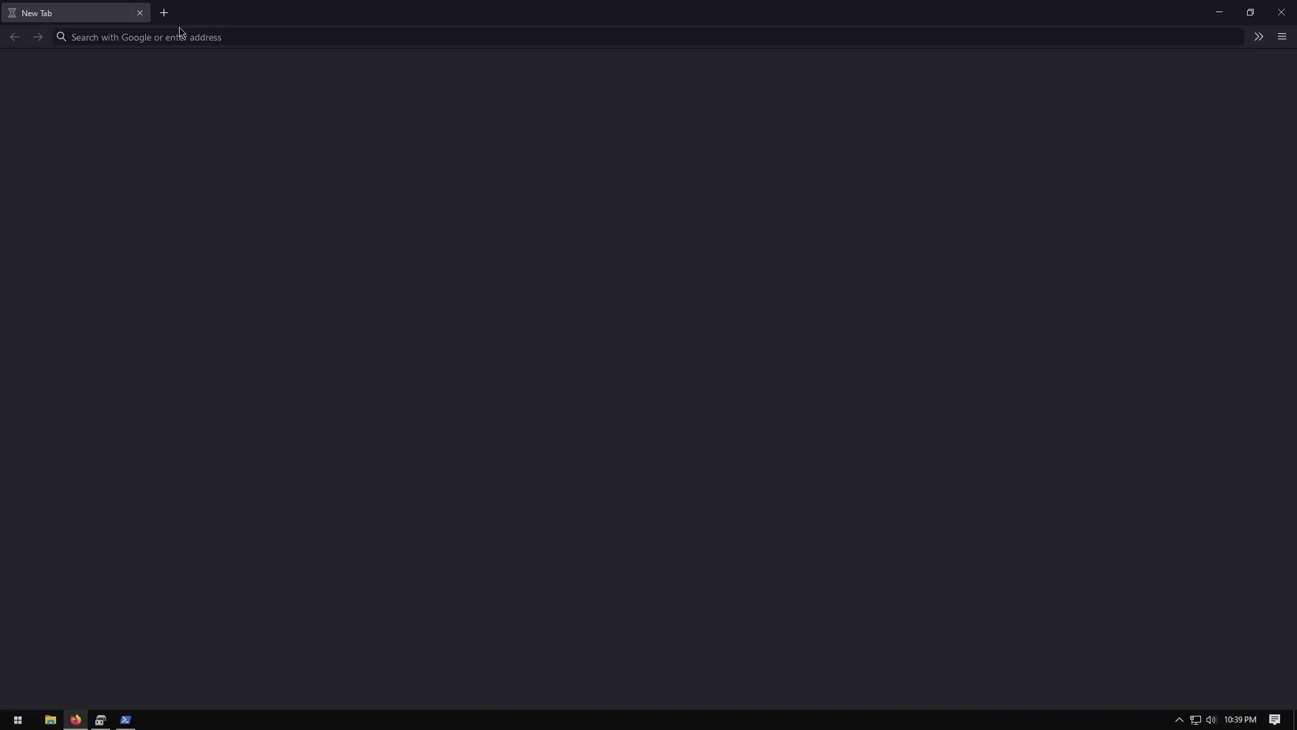
text(diskpart force delete volume)
key(Return)
key(alt+Tab)
click(591, 518)
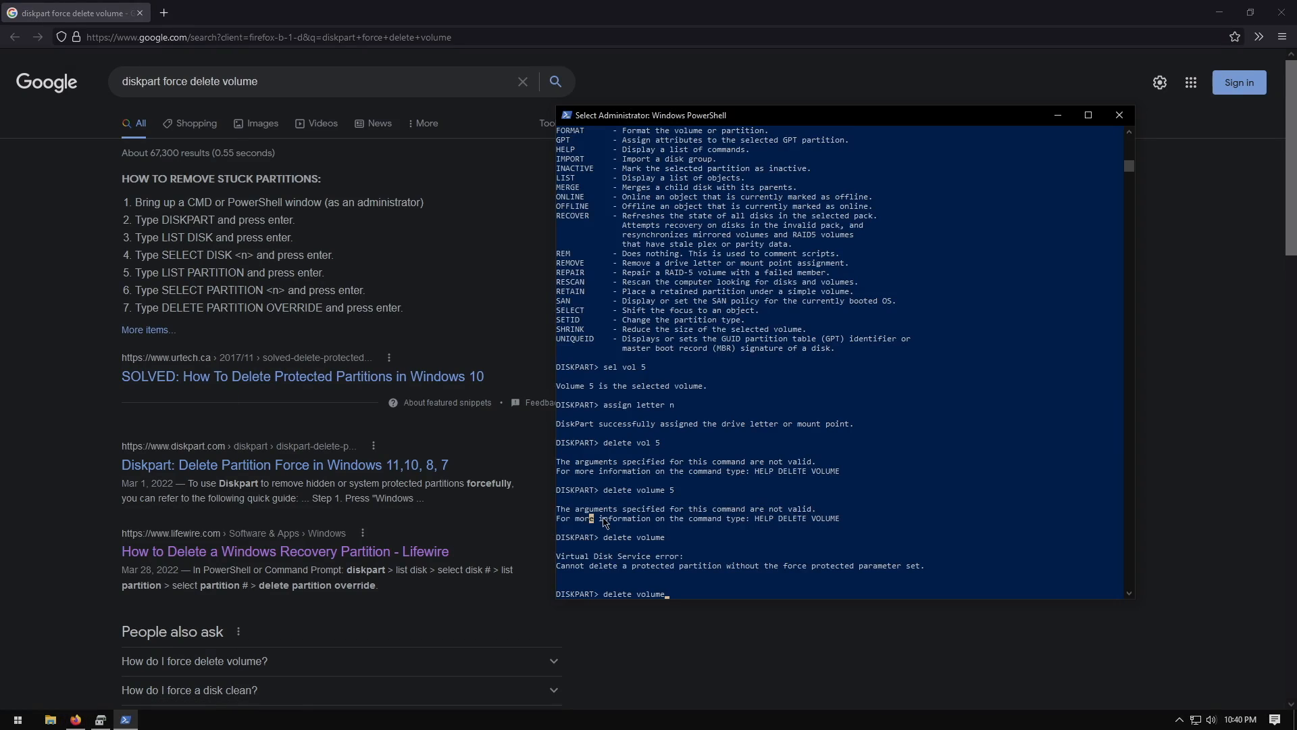
Delete the selected volume with the delete volume override command
text(overri)
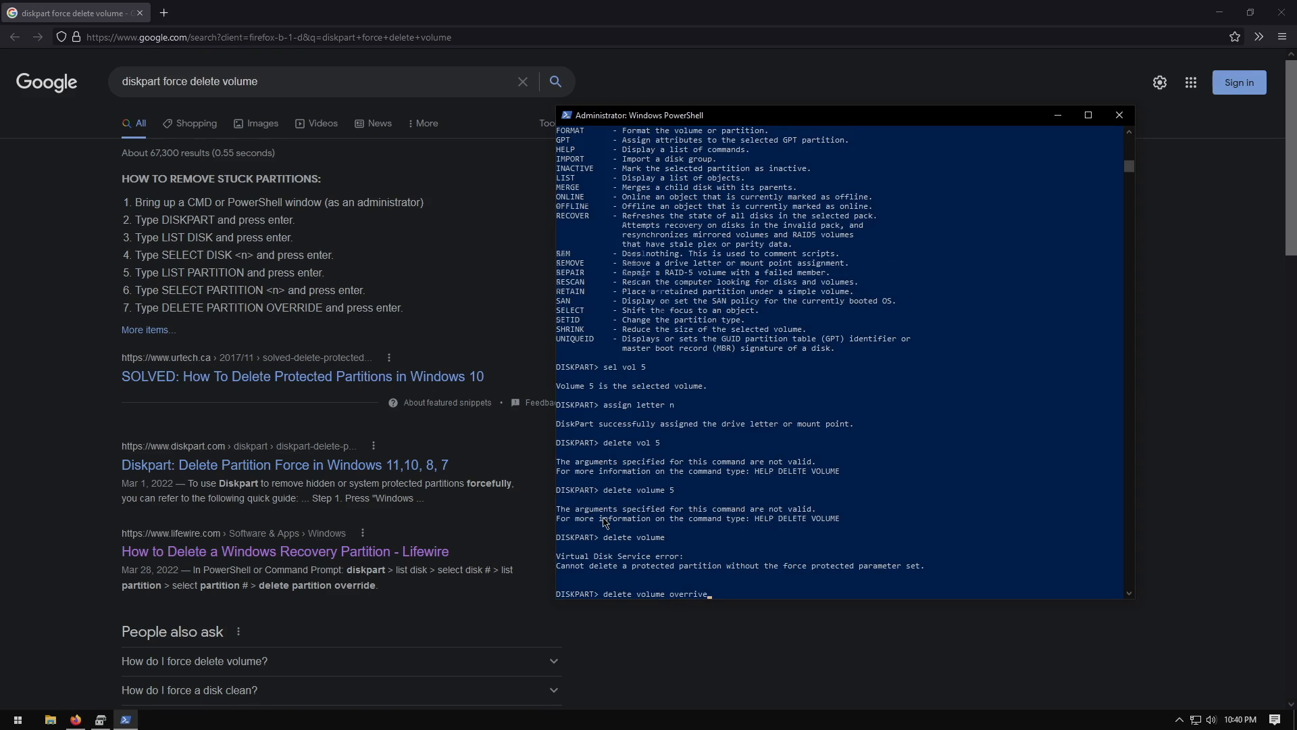
text(ve)
key(Return)
key(Up)
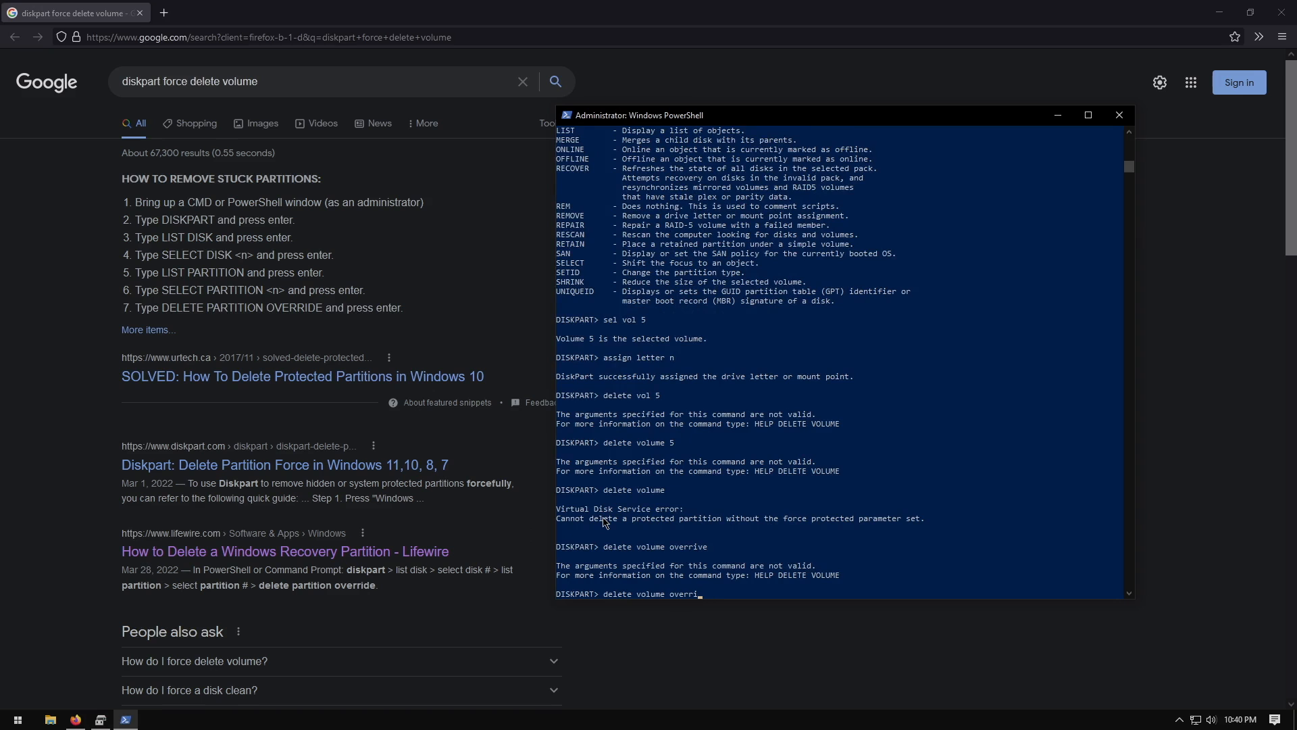
text(e)
key(Return)
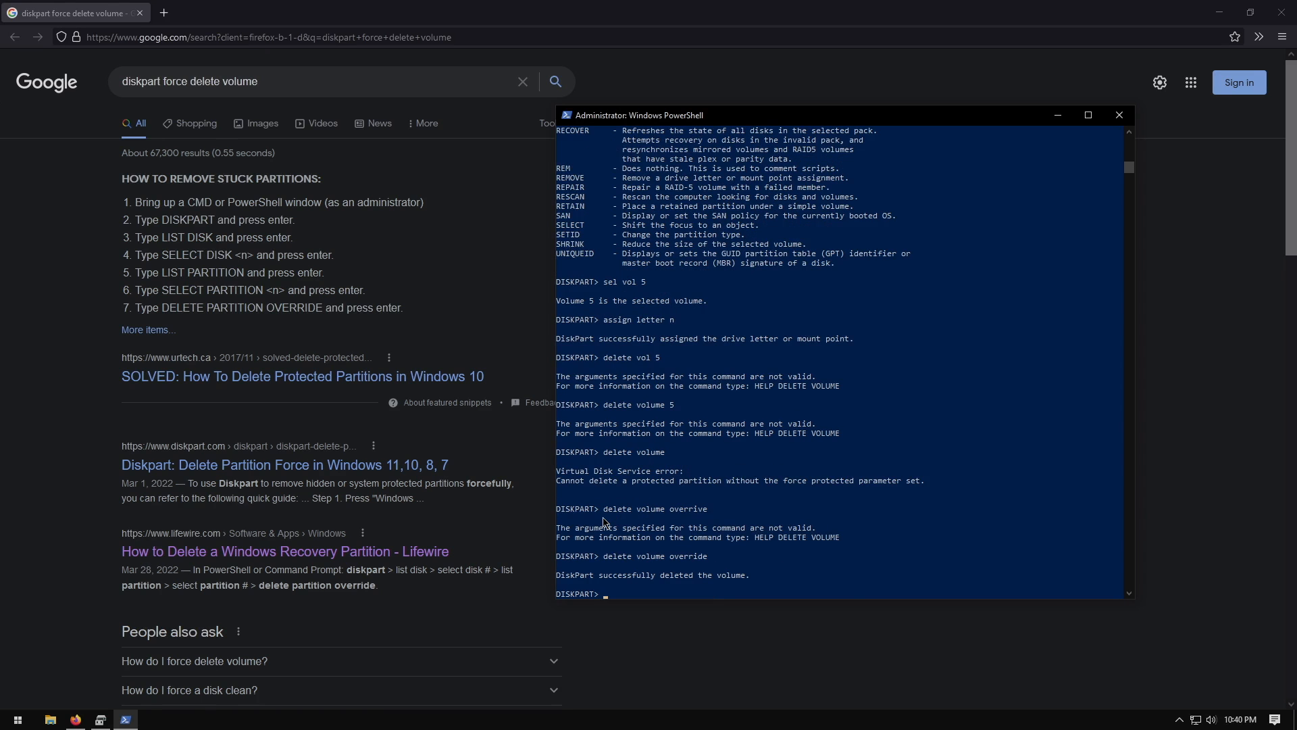
Start the Extend Volume wizard on the C: partition of Disk 1 and advance to disk selection
click(1279, 10)
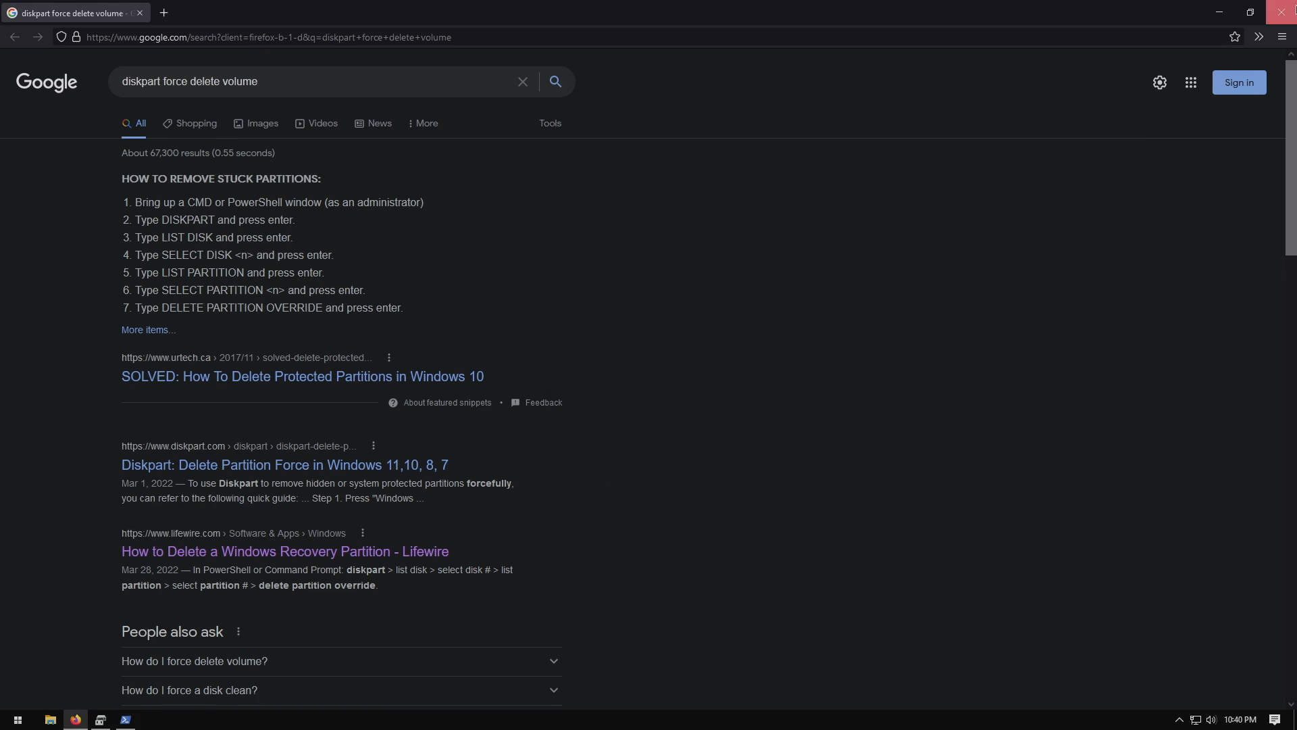
click(232, 265)
click(334, 412)
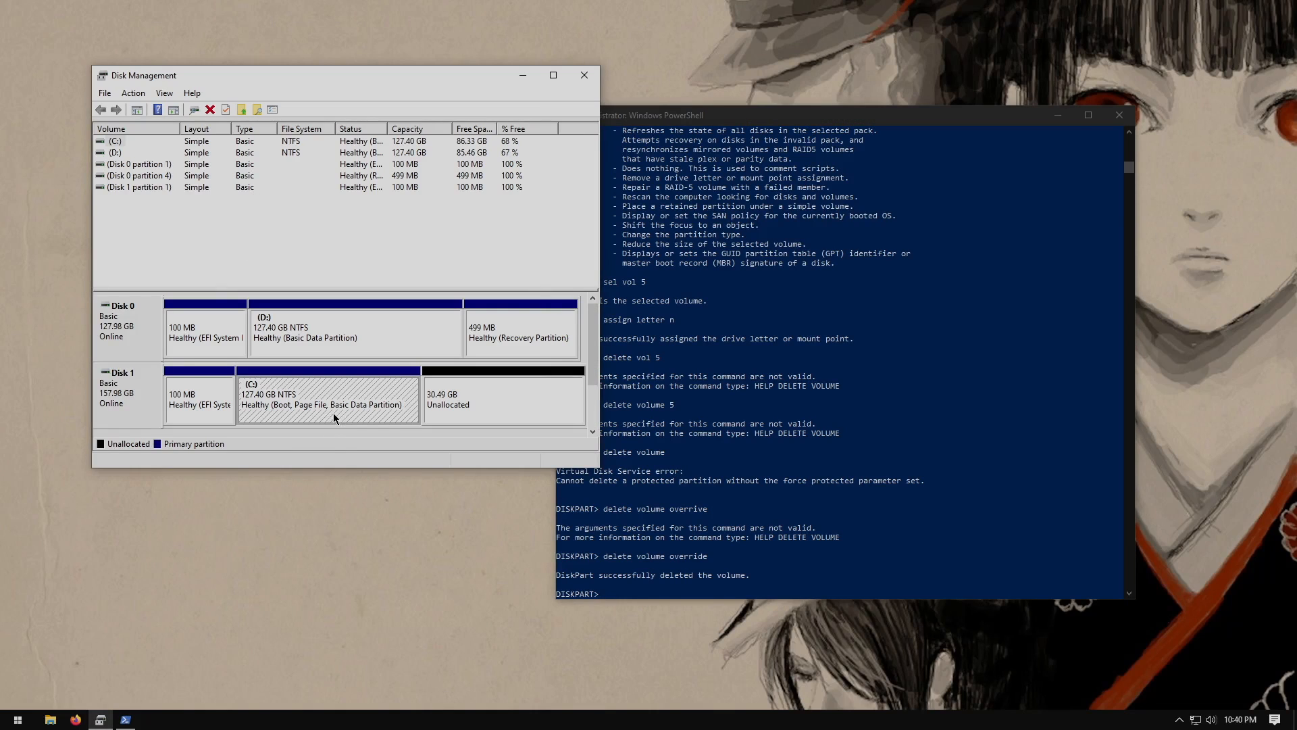
right_click(273, 416)
click(326, 512)
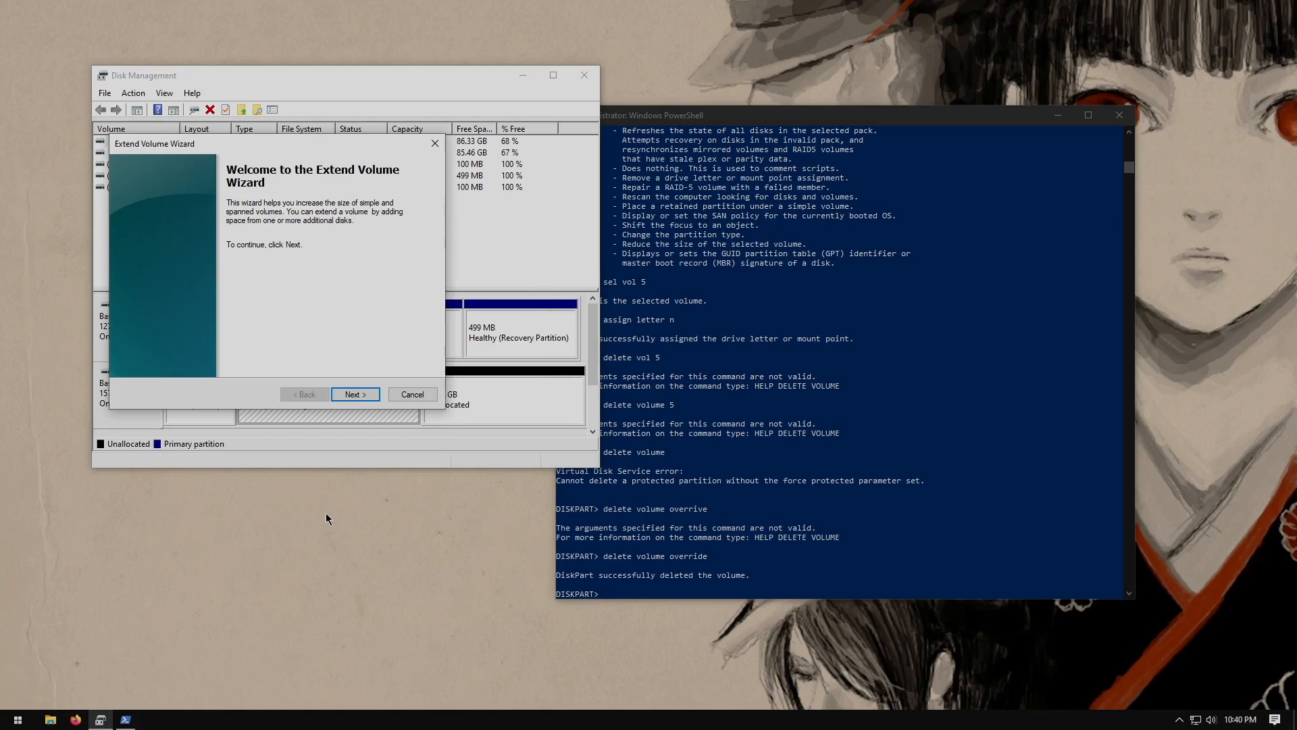
click(353, 395)
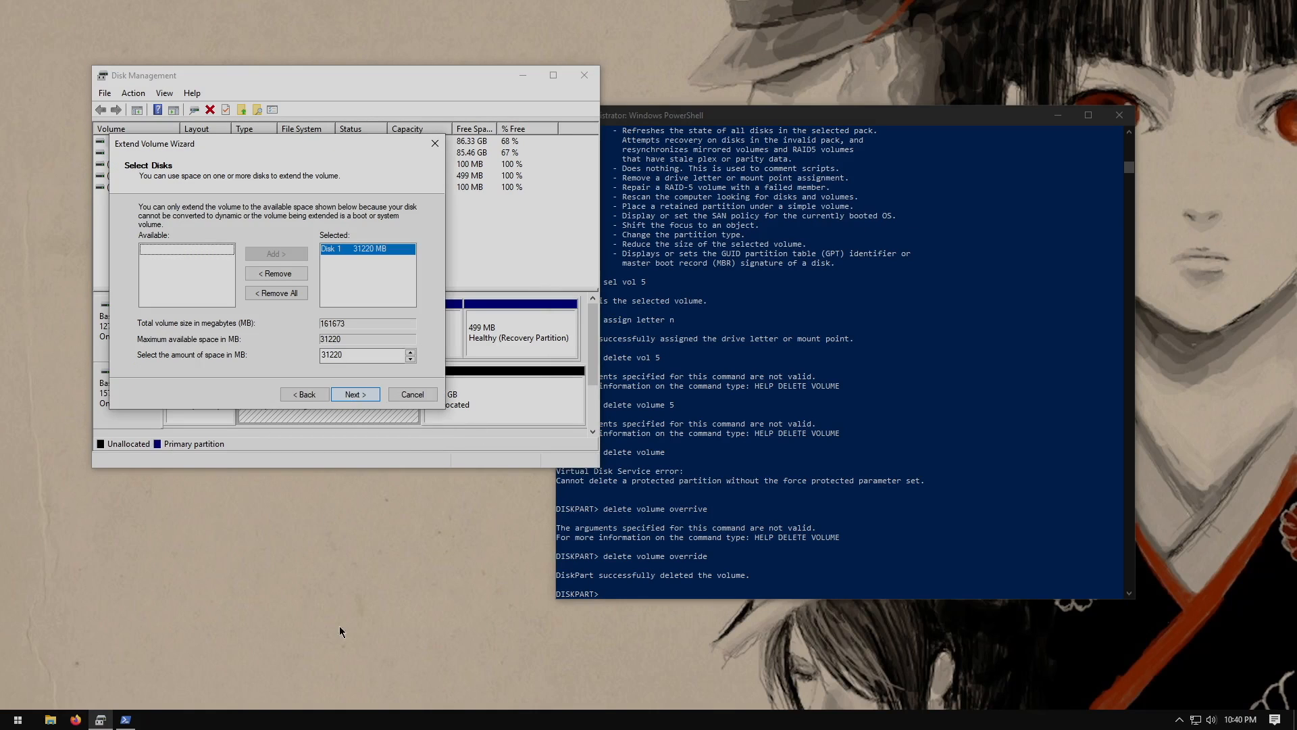
Open This PC in File Explorer and arrange it beside the Extend Volume wizard
click(49, 722)
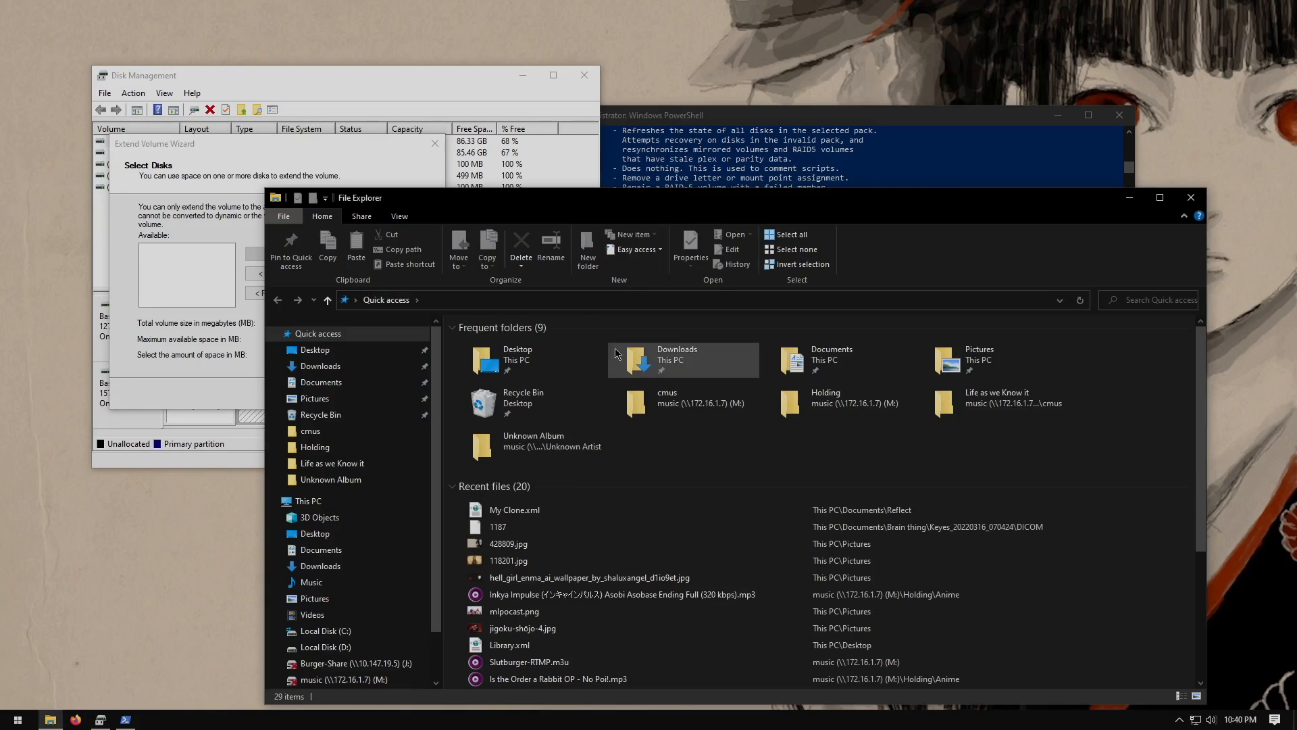
drag(598, 205, 667, 95)
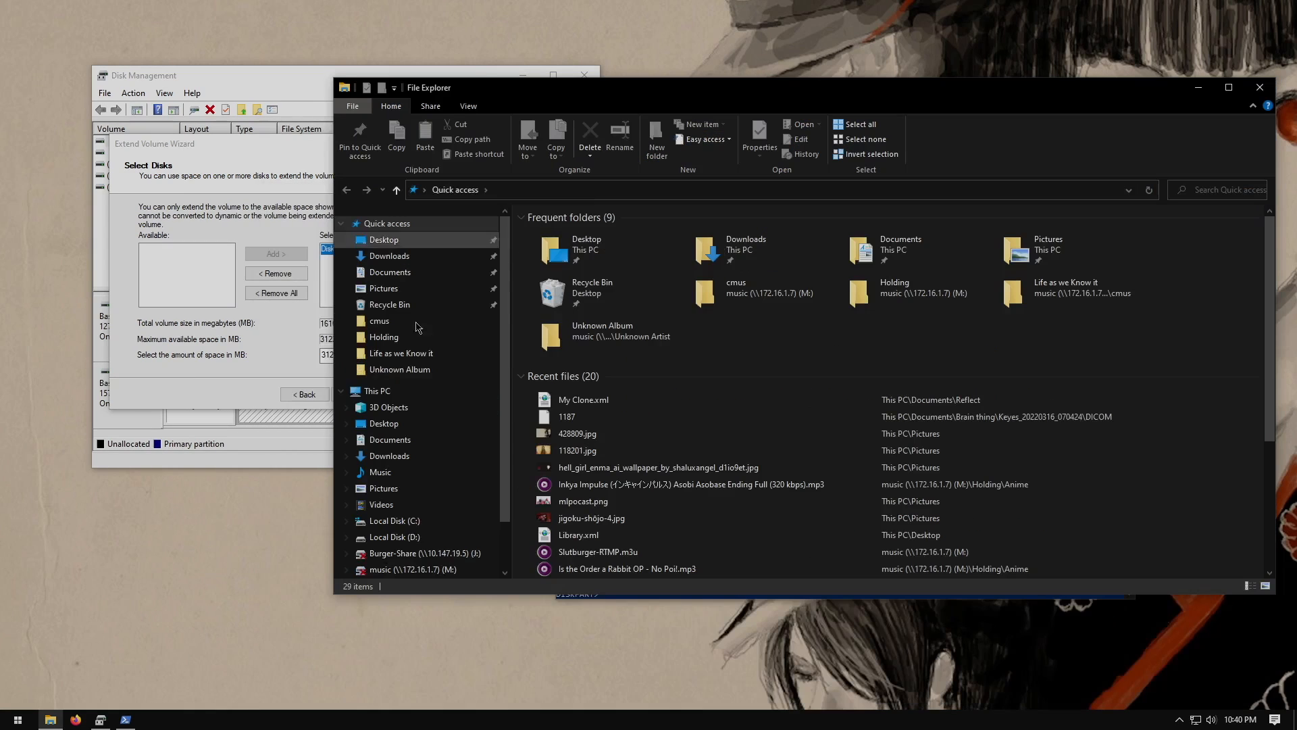
click(396, 391)
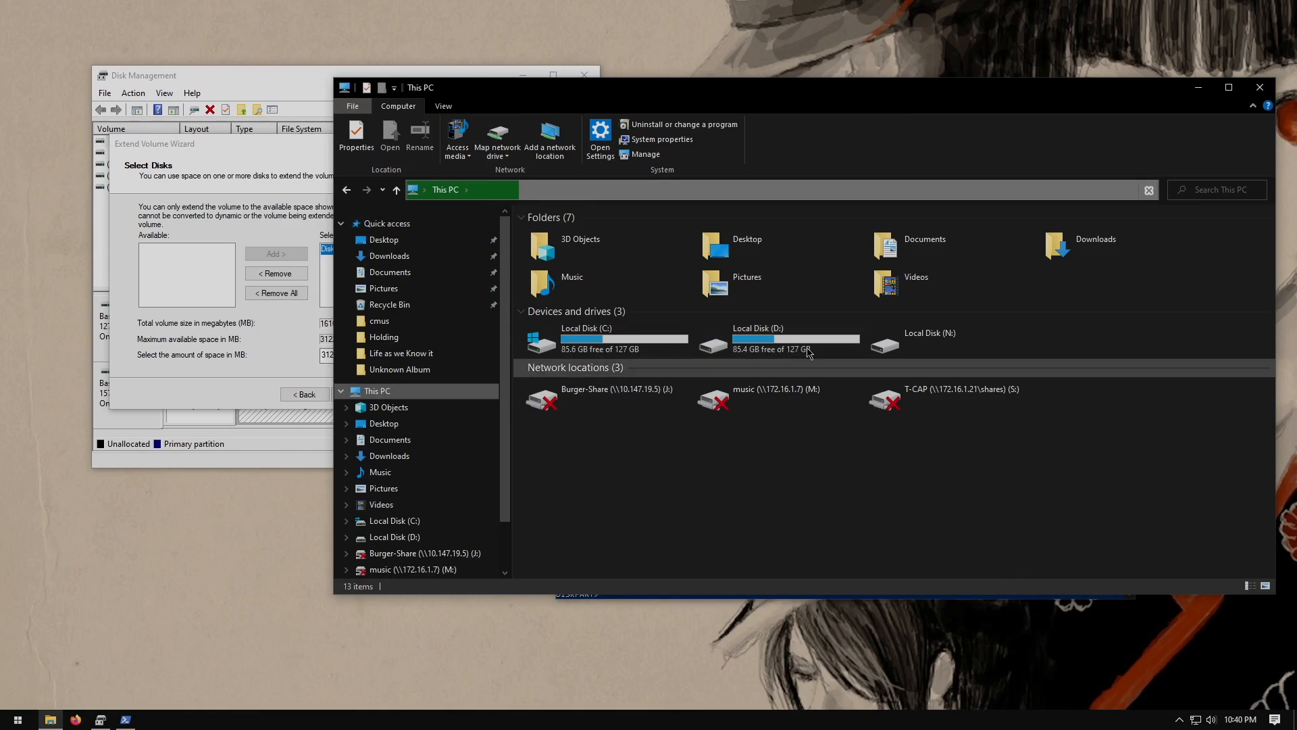
drag(225, 141, 190, 317)
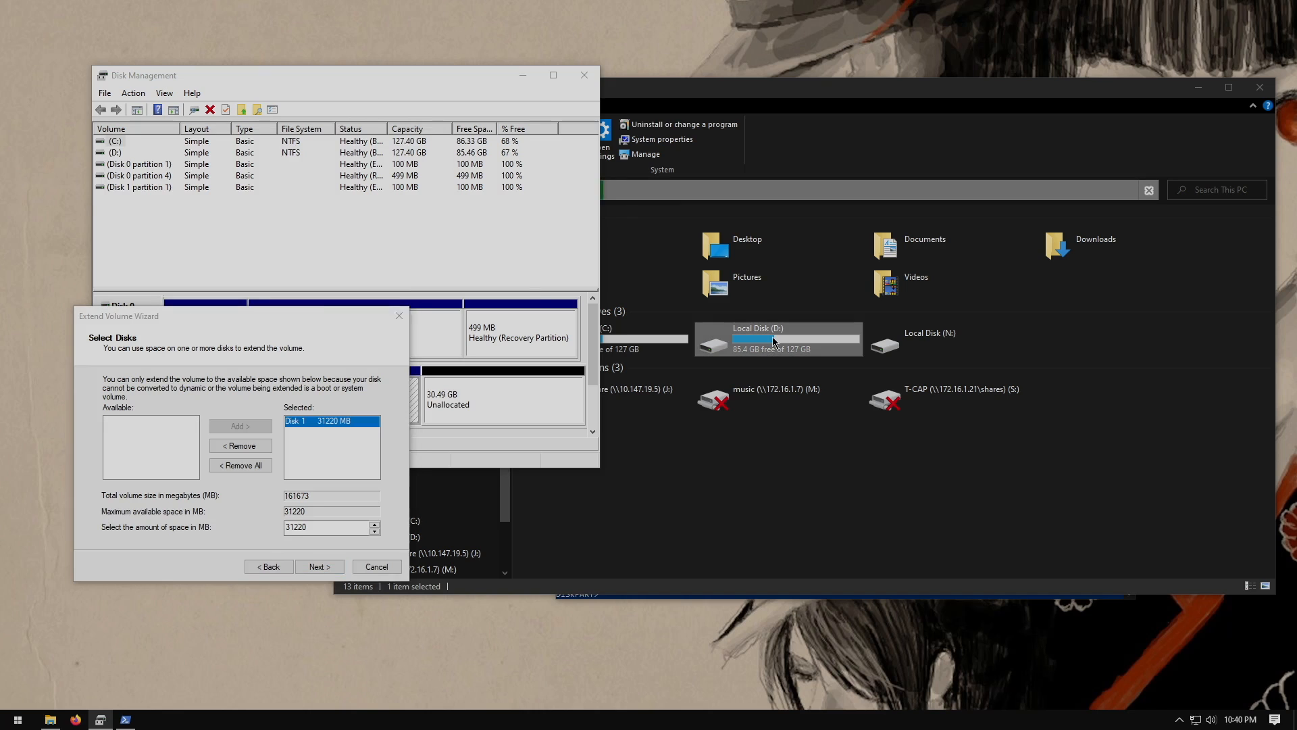
Quick format Local Disk (D:) with the default NTFS settings and close the format dialog
right_click(773, 339)
mouse_move(838, 462)
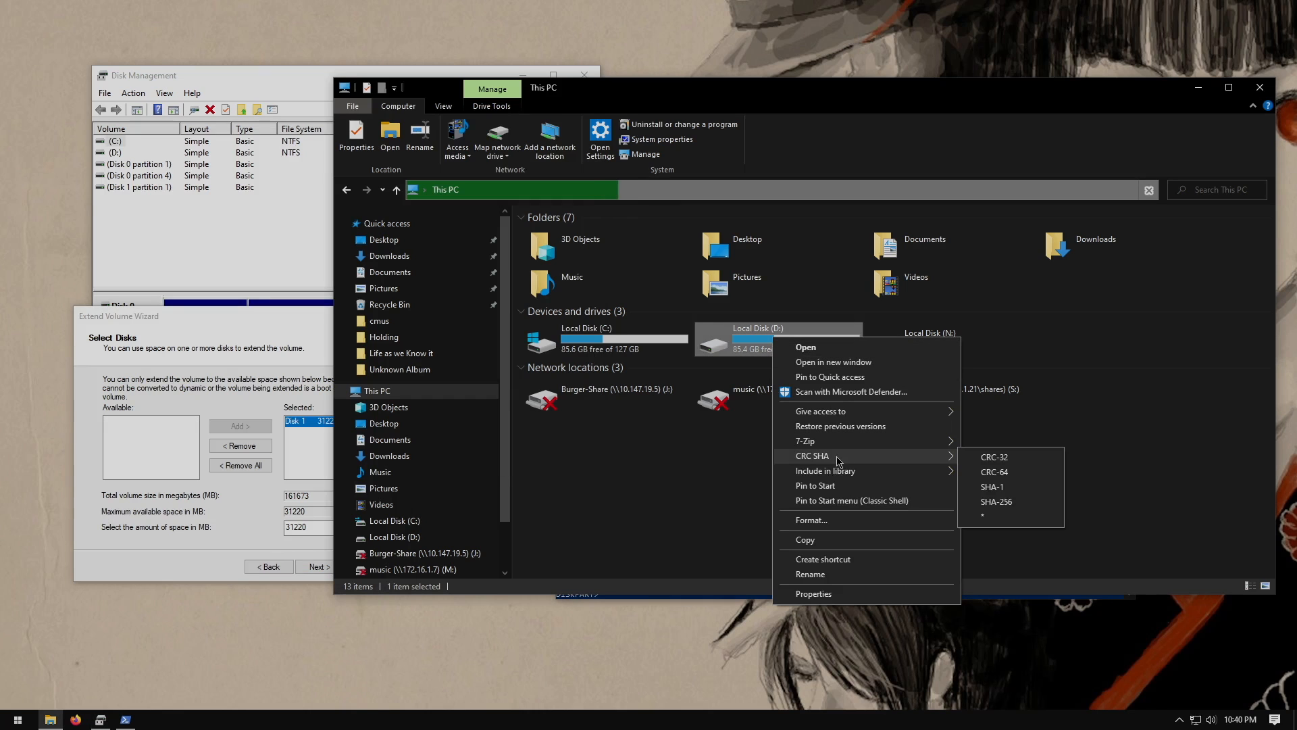
click(814, 521)
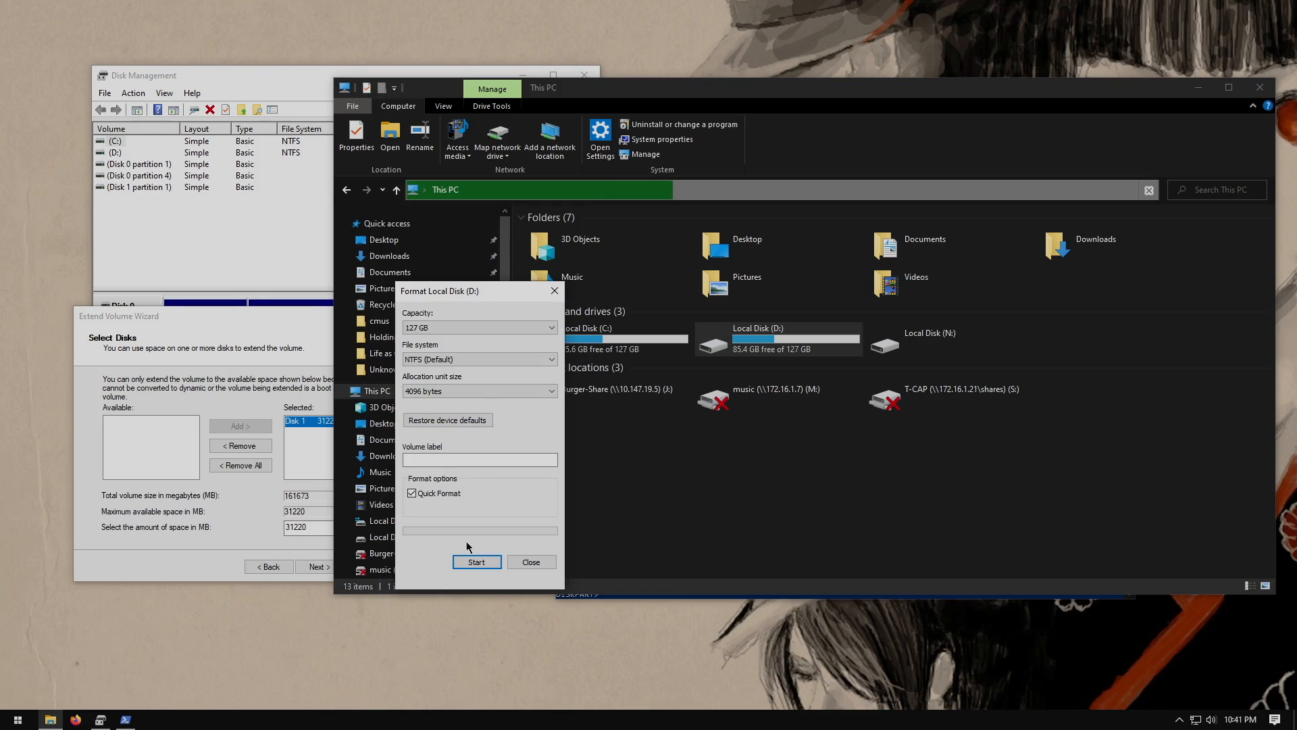
click(477, 562)
click(679, 362)
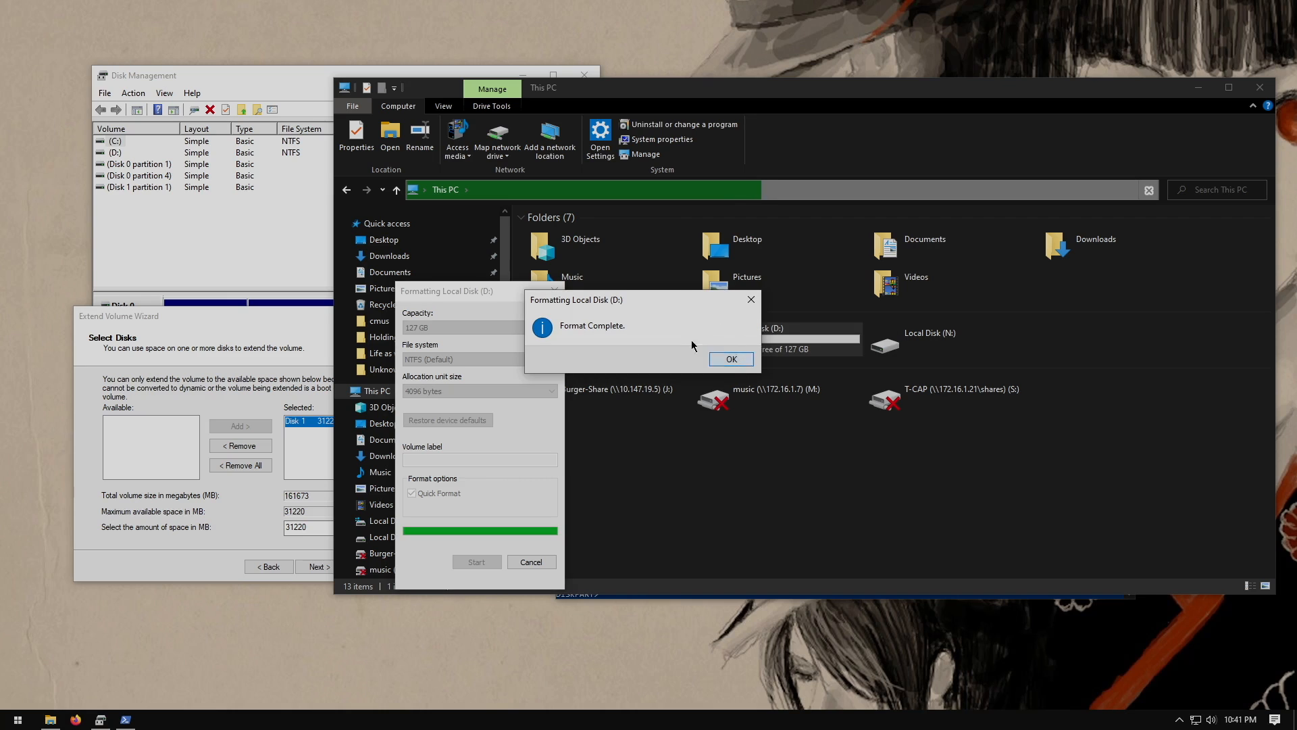
click(731, 358)
click(555, 291)
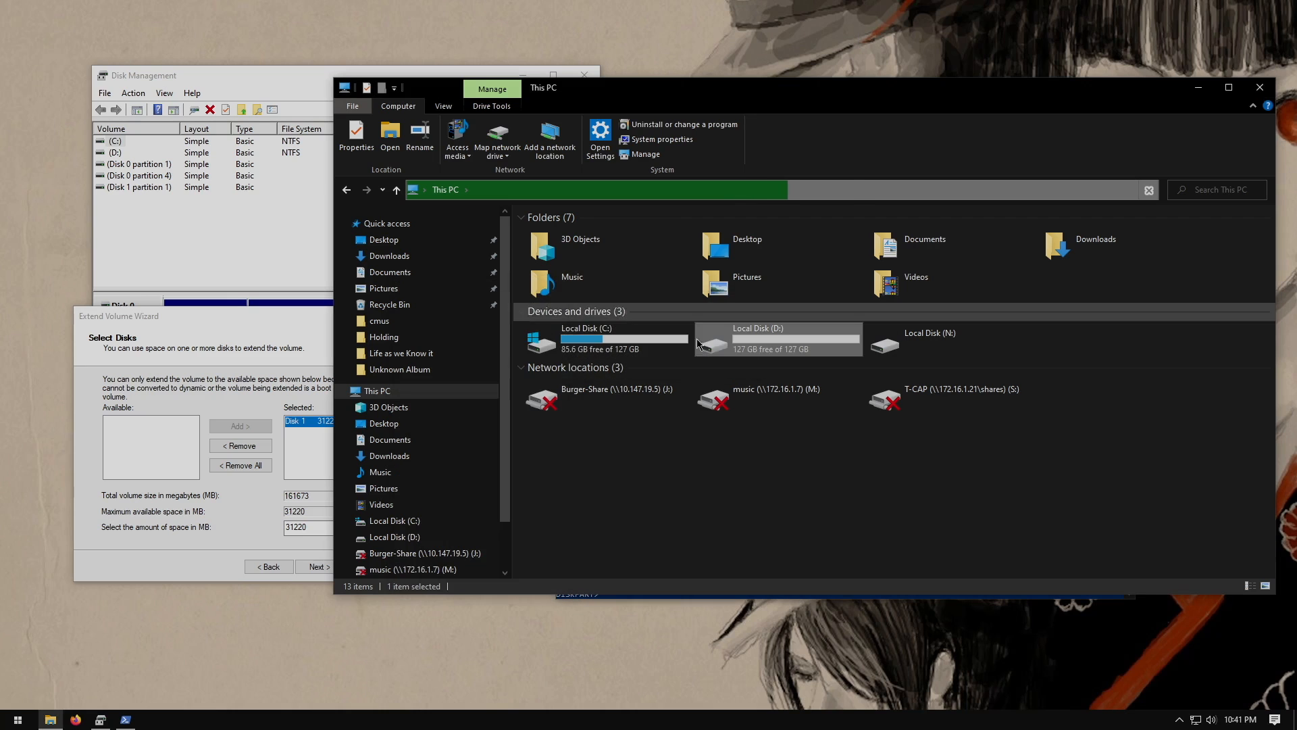
Create a new folder named Porn on Local Disk (D:) and close File Explorer
double_click(726, 345)
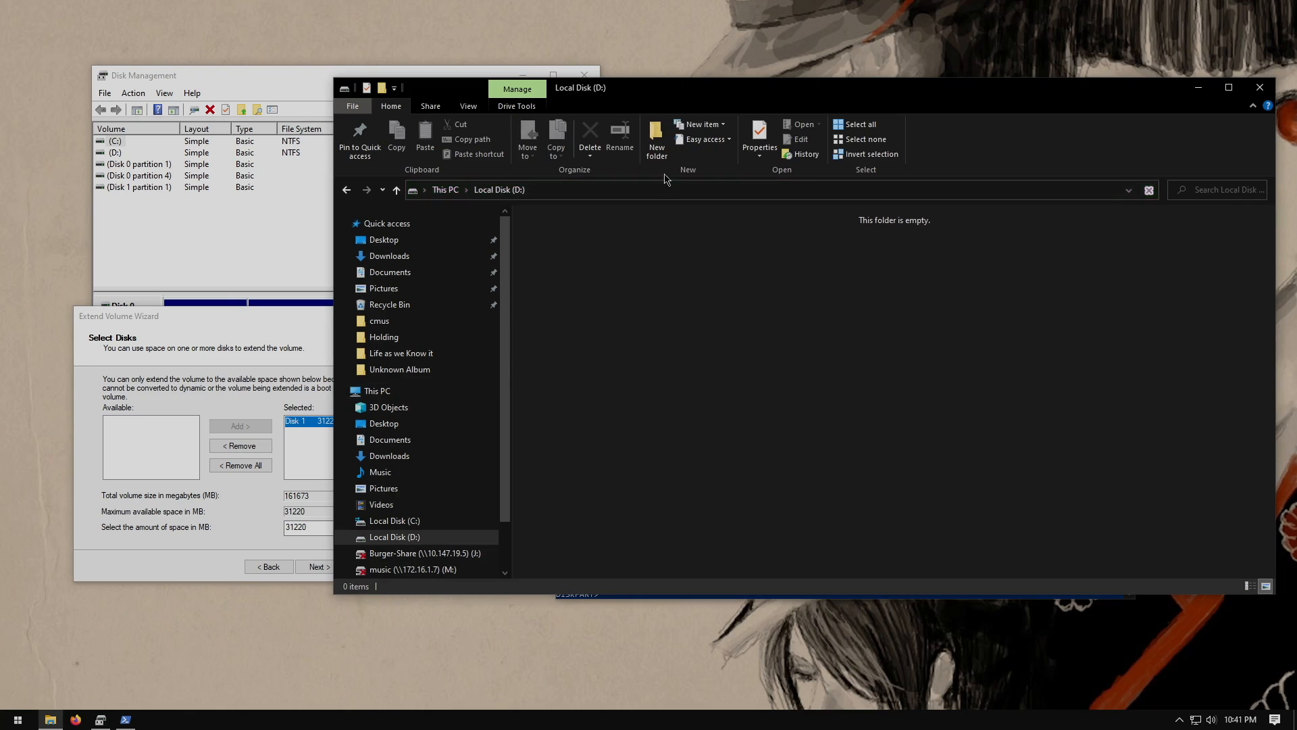
click(656, 140)
text(Porn)
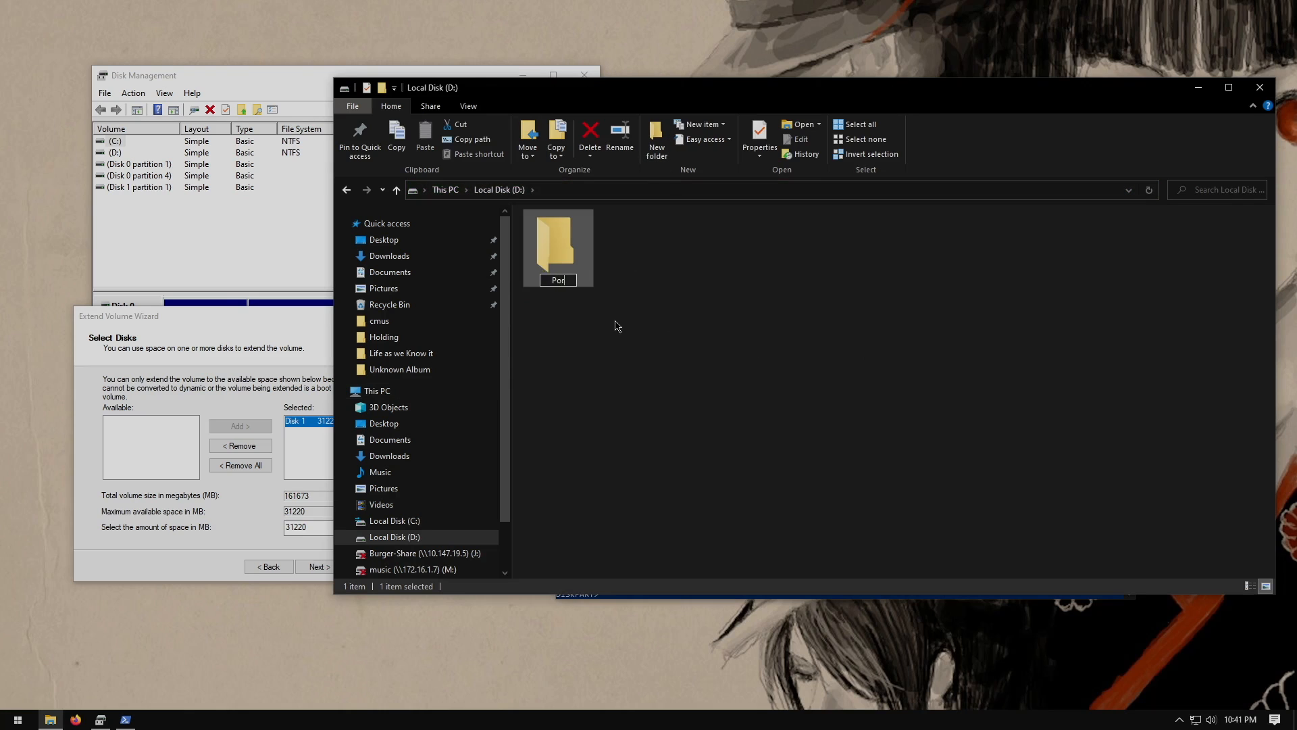
key(Return)
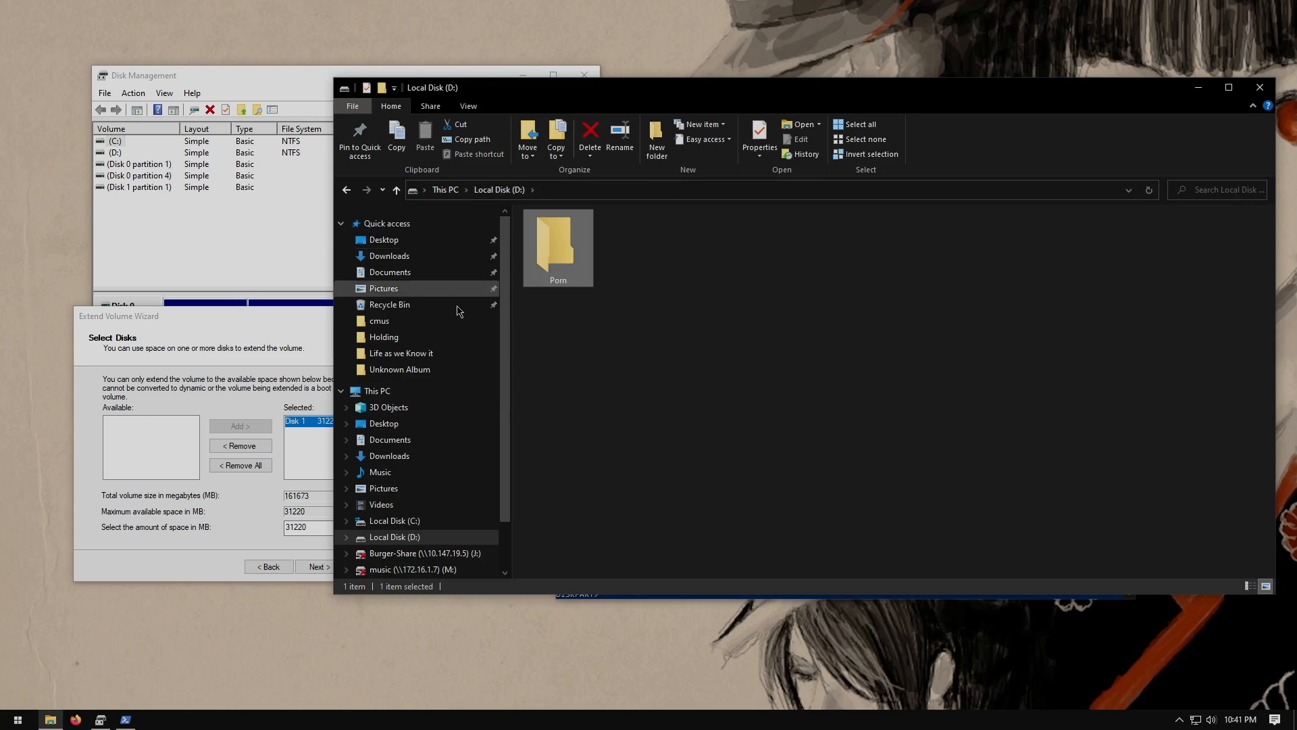
click(377, 390)
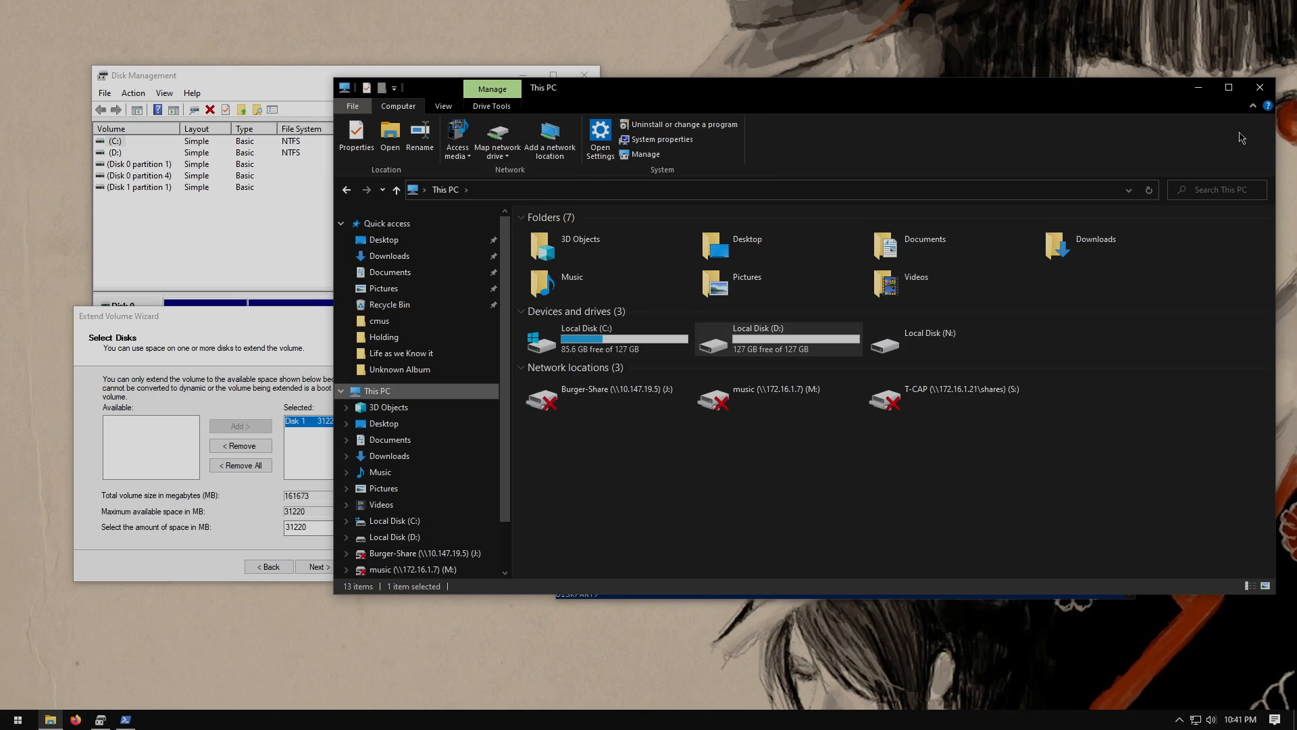
click(1260, 88)
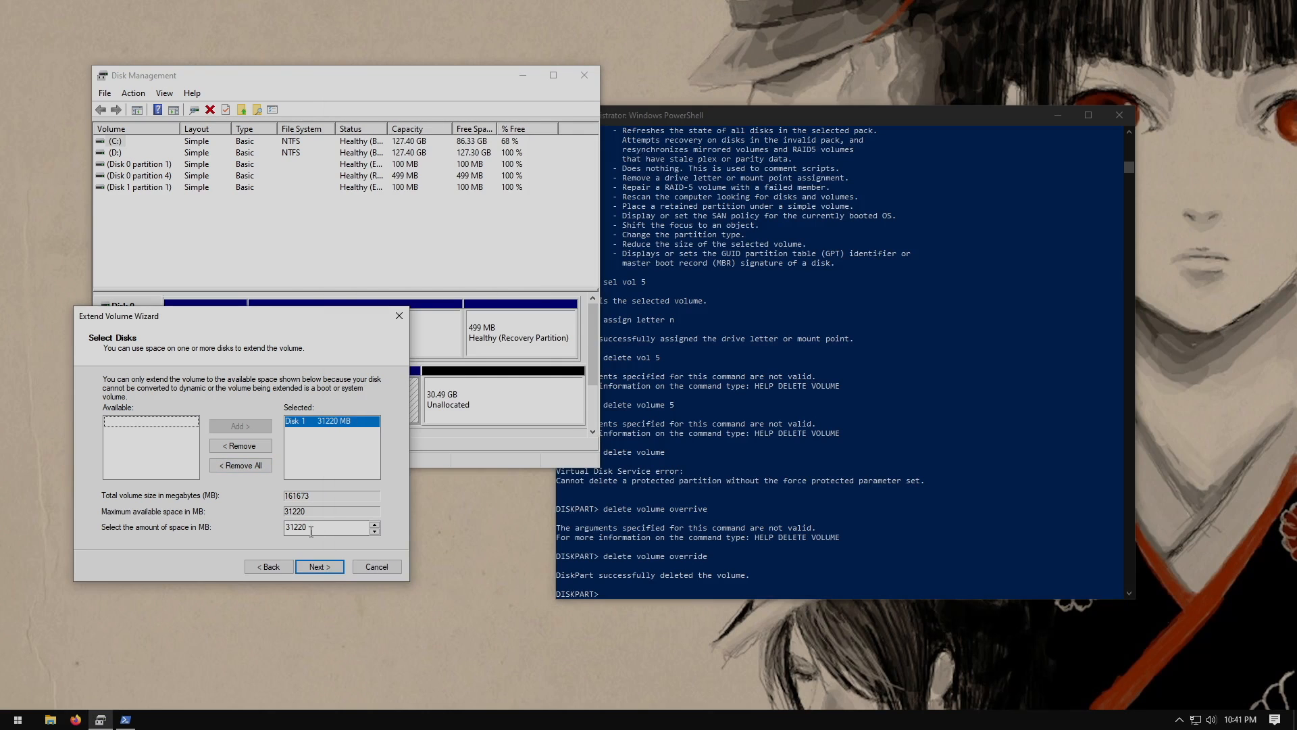
Finish the Extend Volume wizard to add the 31220 MB to C:
click(322, 569)
click(323, 568)
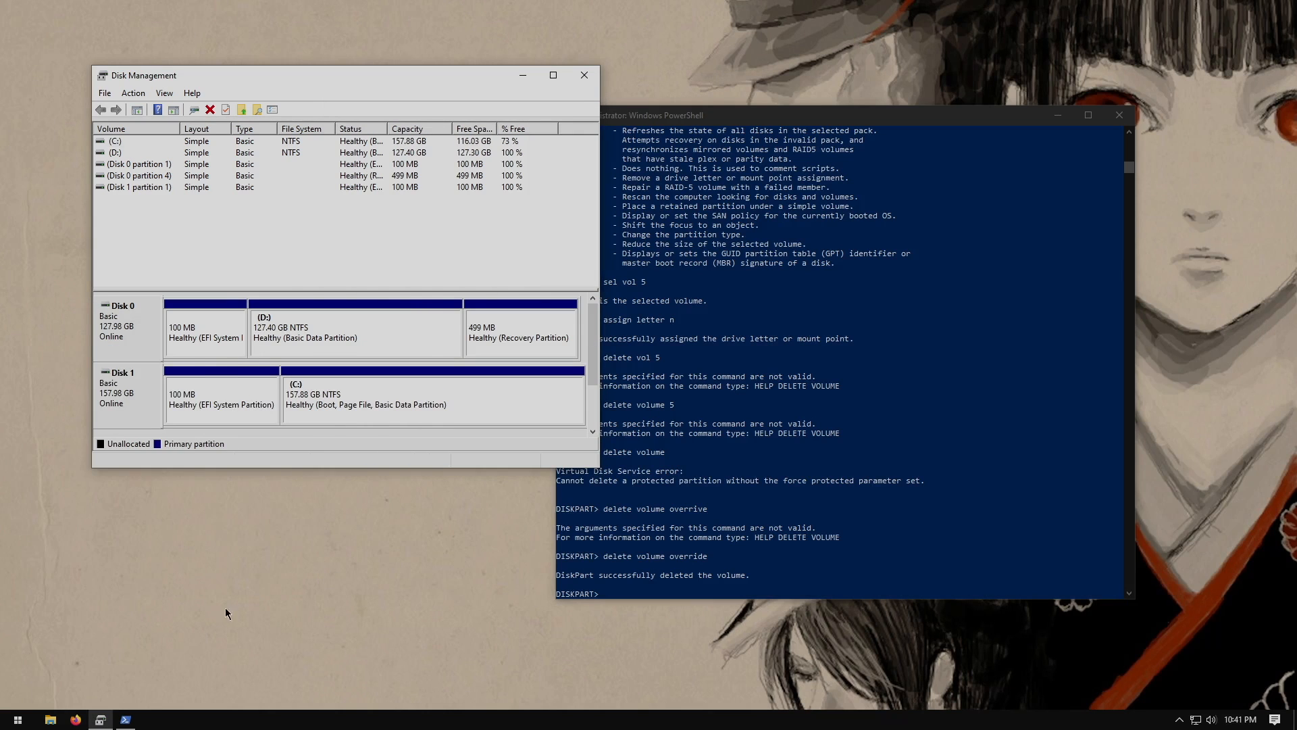
Open This PC in File Explorer to inspect the drive sizes, then close it
click(50, 719)
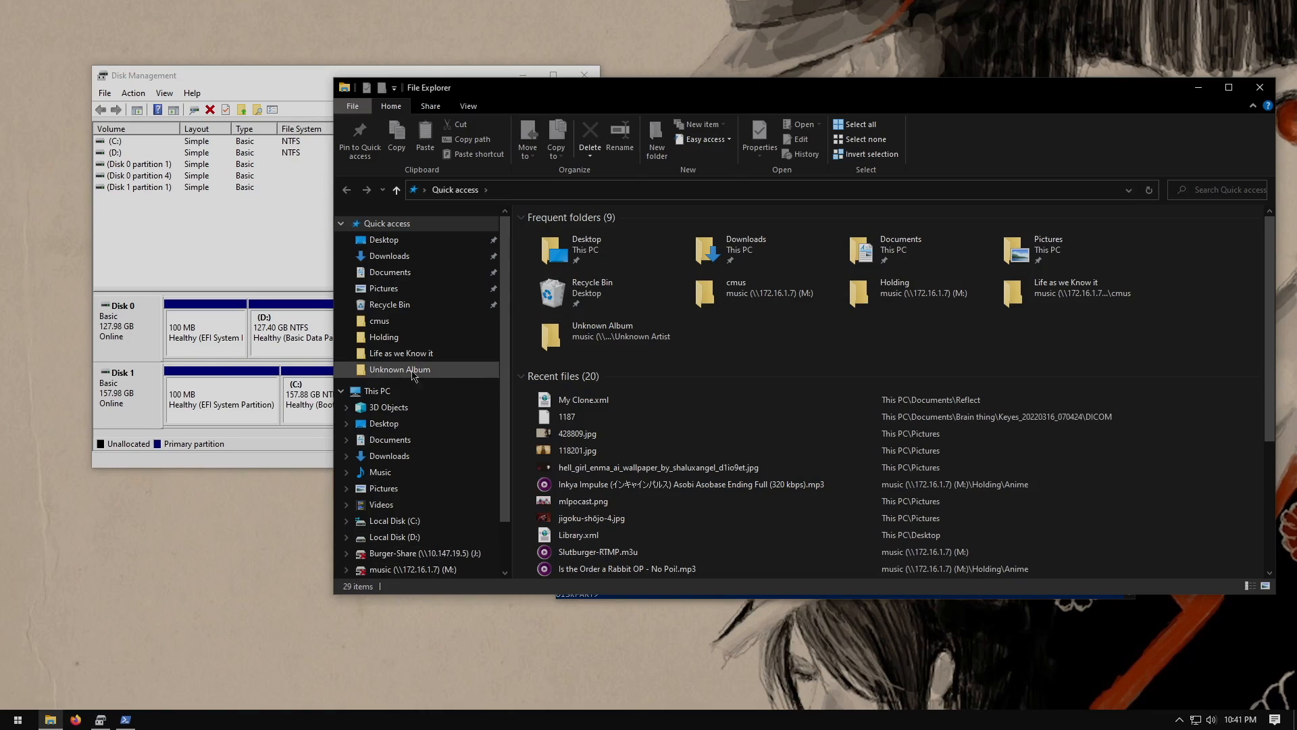
click(381, 392)
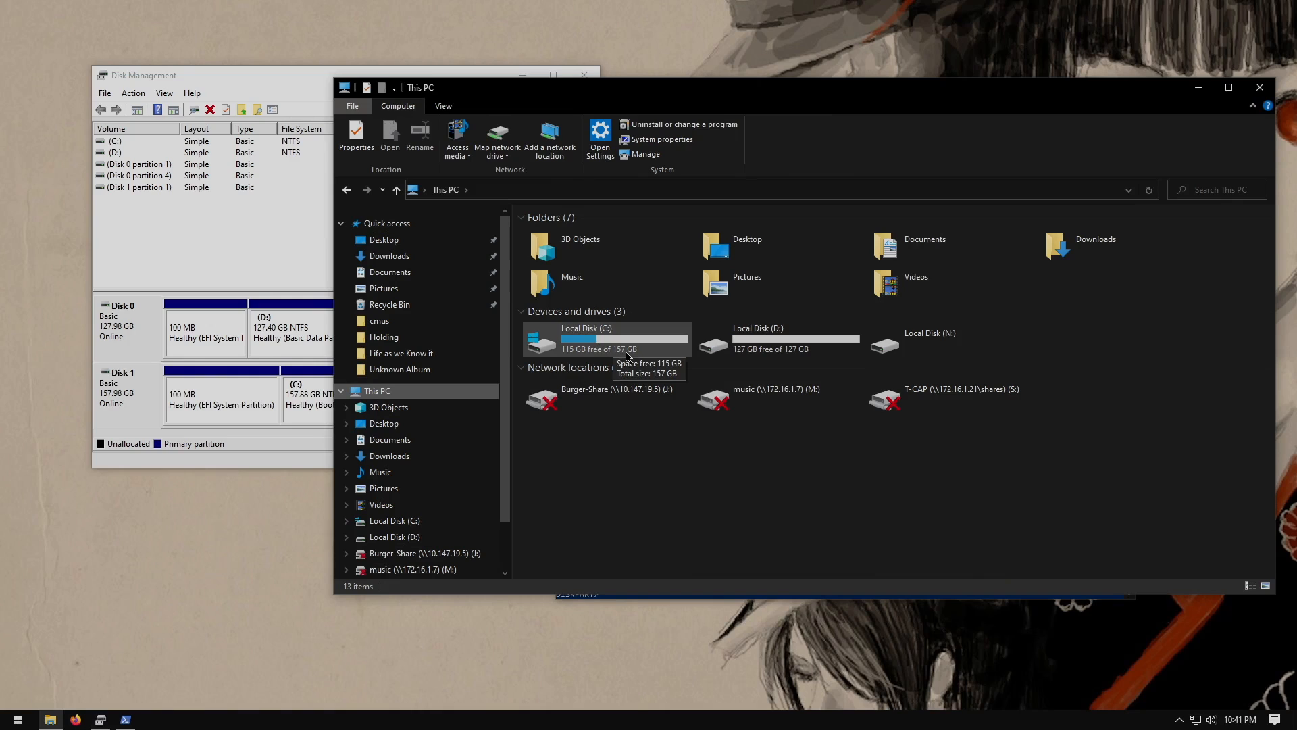
right_click(953, 343)
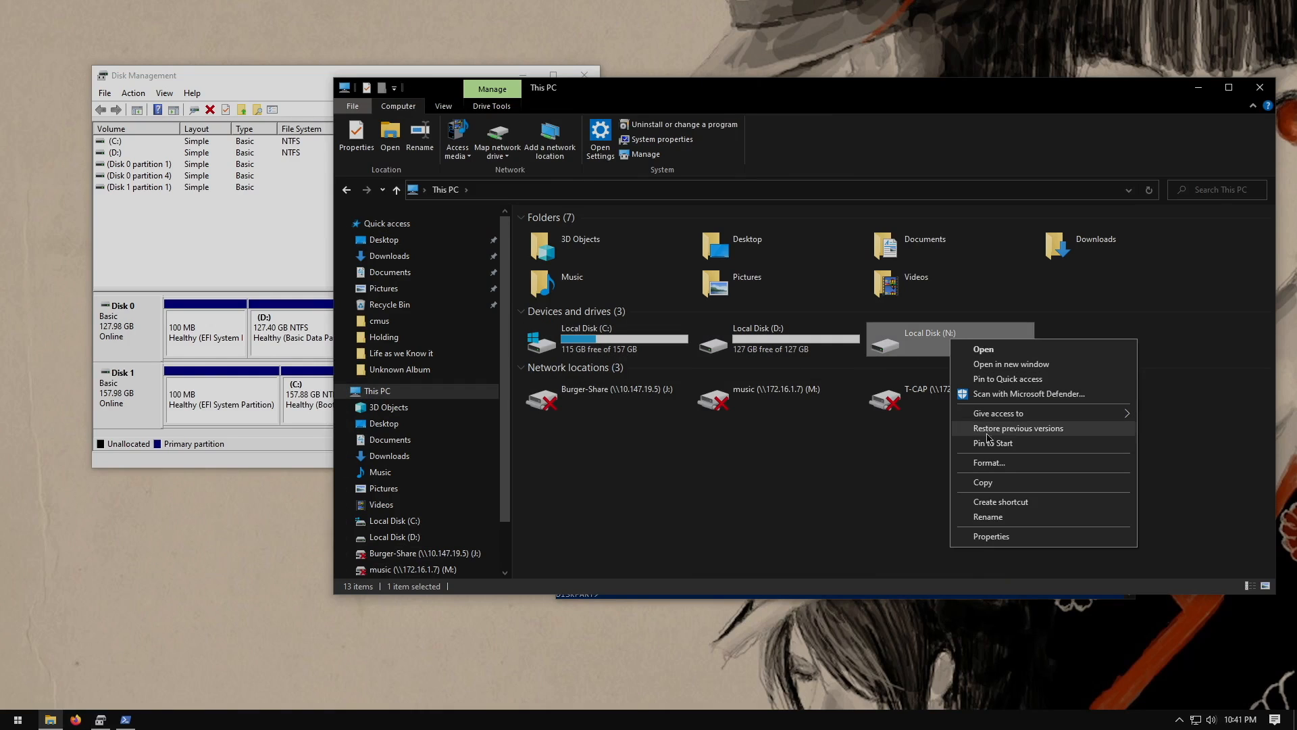
click(882, 517)
click(1268, 84)
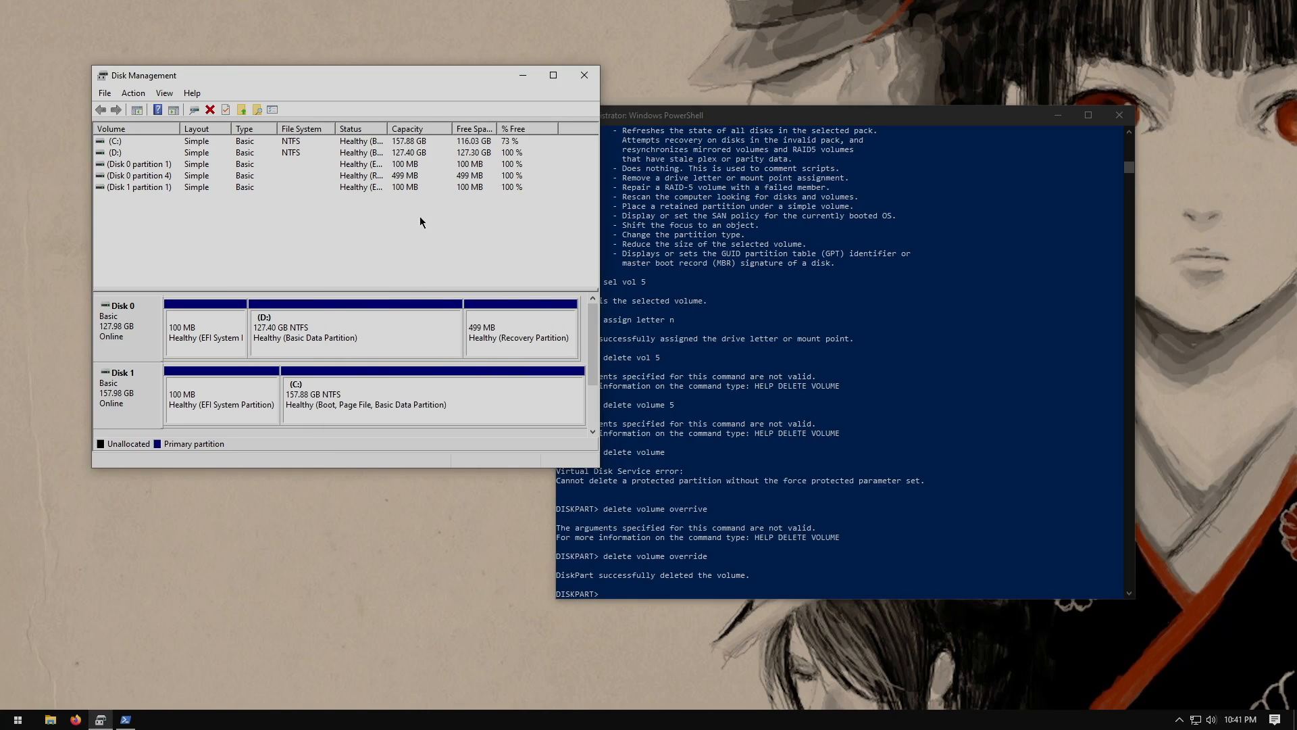
Close Disk Management and exit diskpart and PowerShell
click(585, 74)
click(766, 378)
key(Escape)
text(exit)
key(Return)
text(exit)
key(Return)
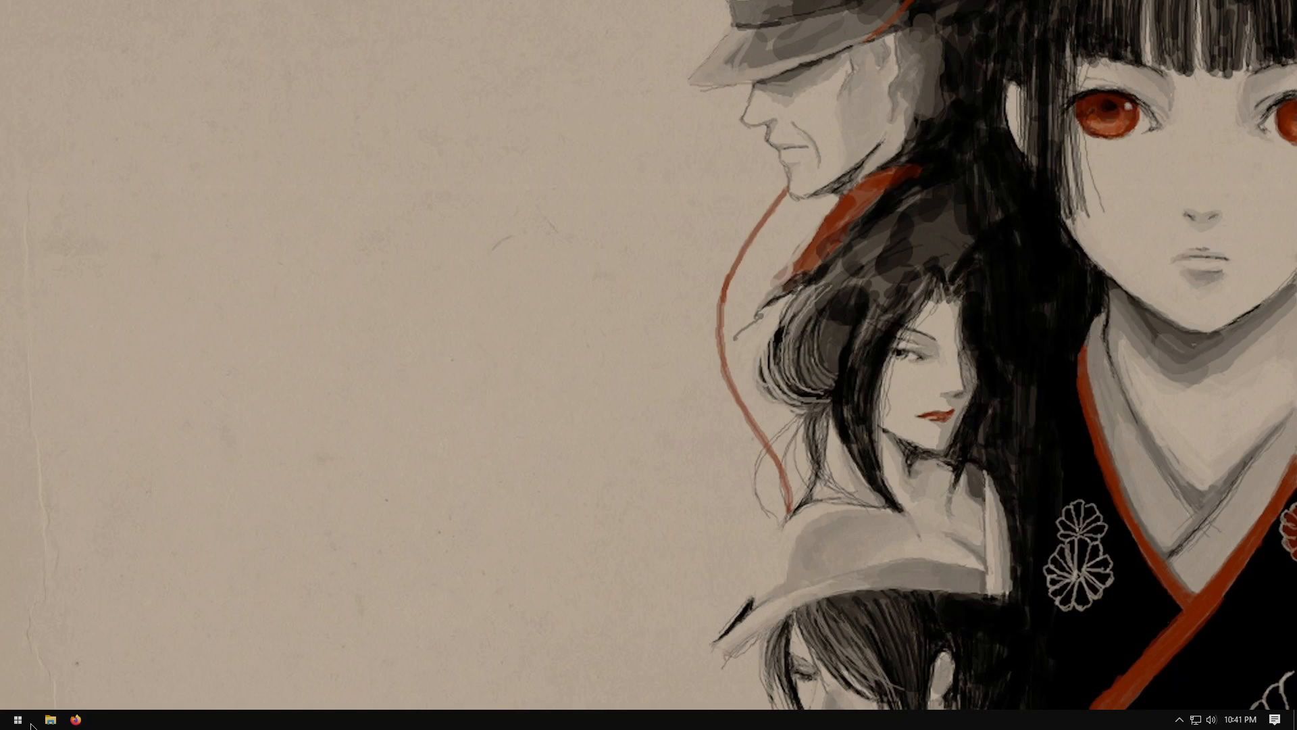
Open This PC again to check the drives, then close File Explorer
click(50, 718)
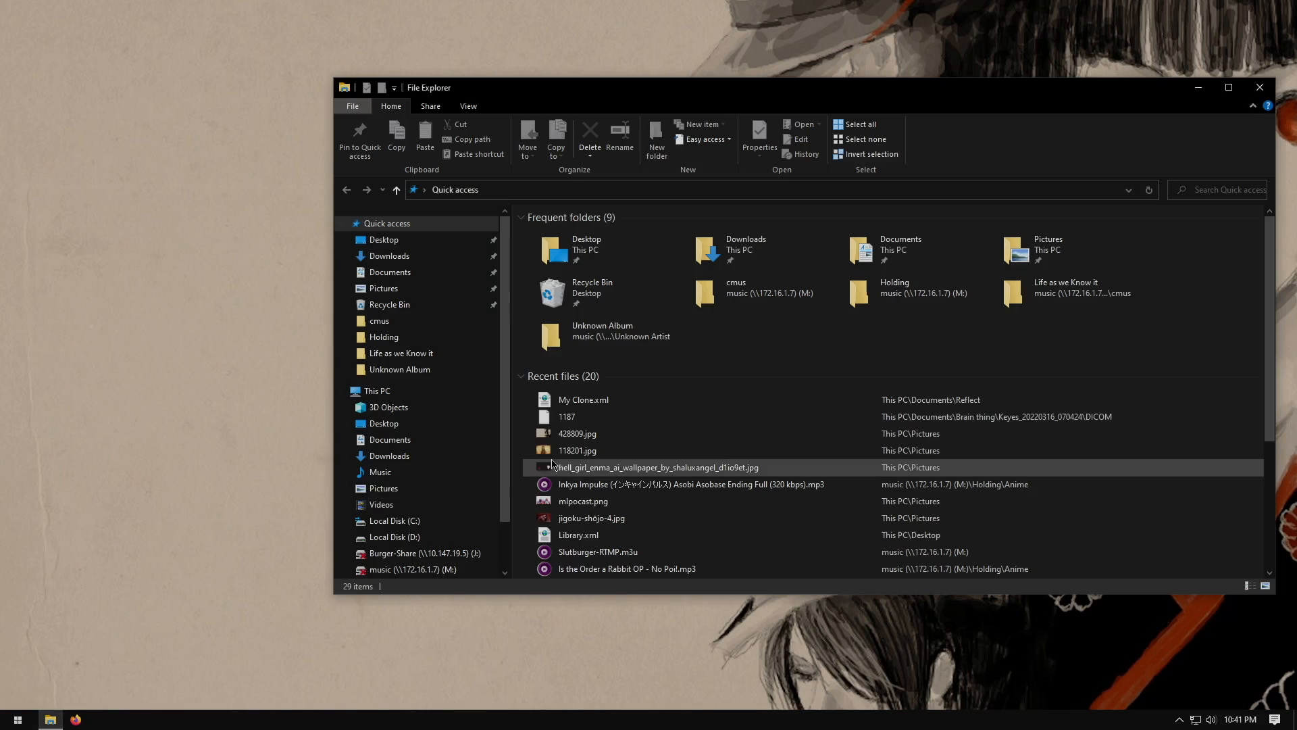
click(393, 391)
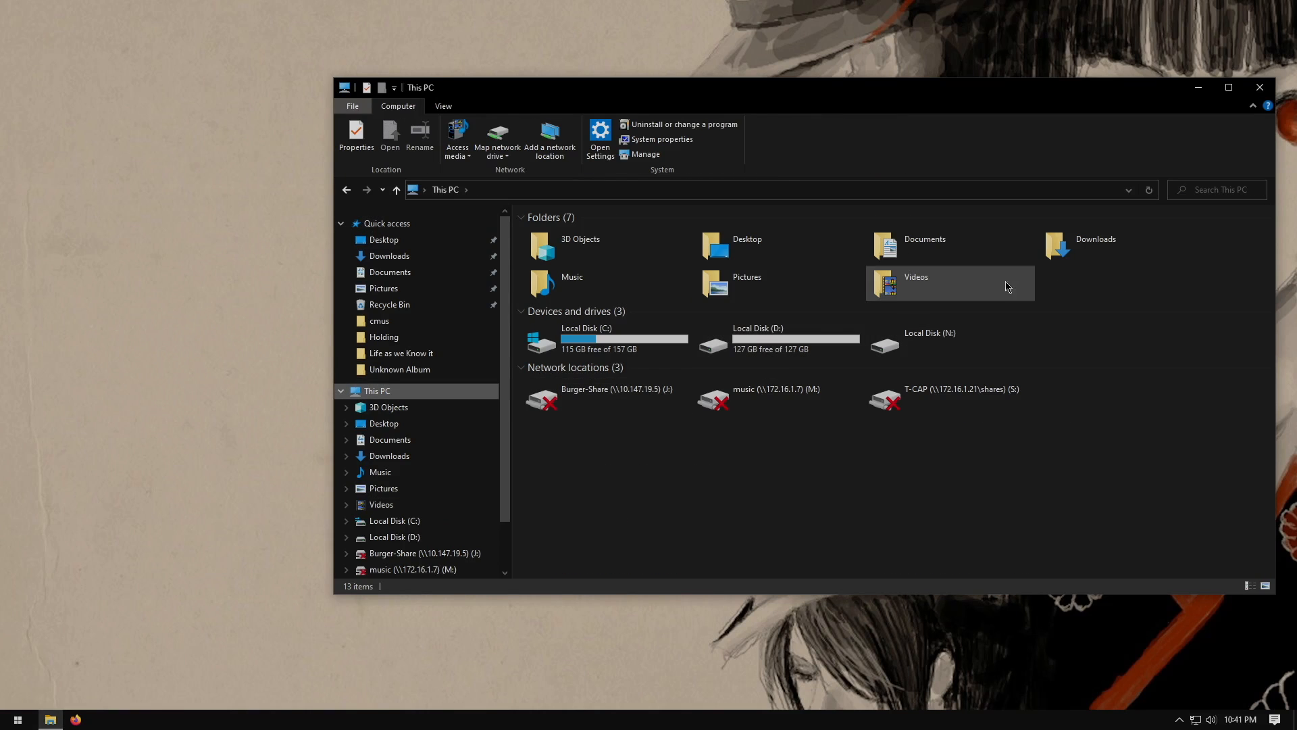
click(1259, 87)
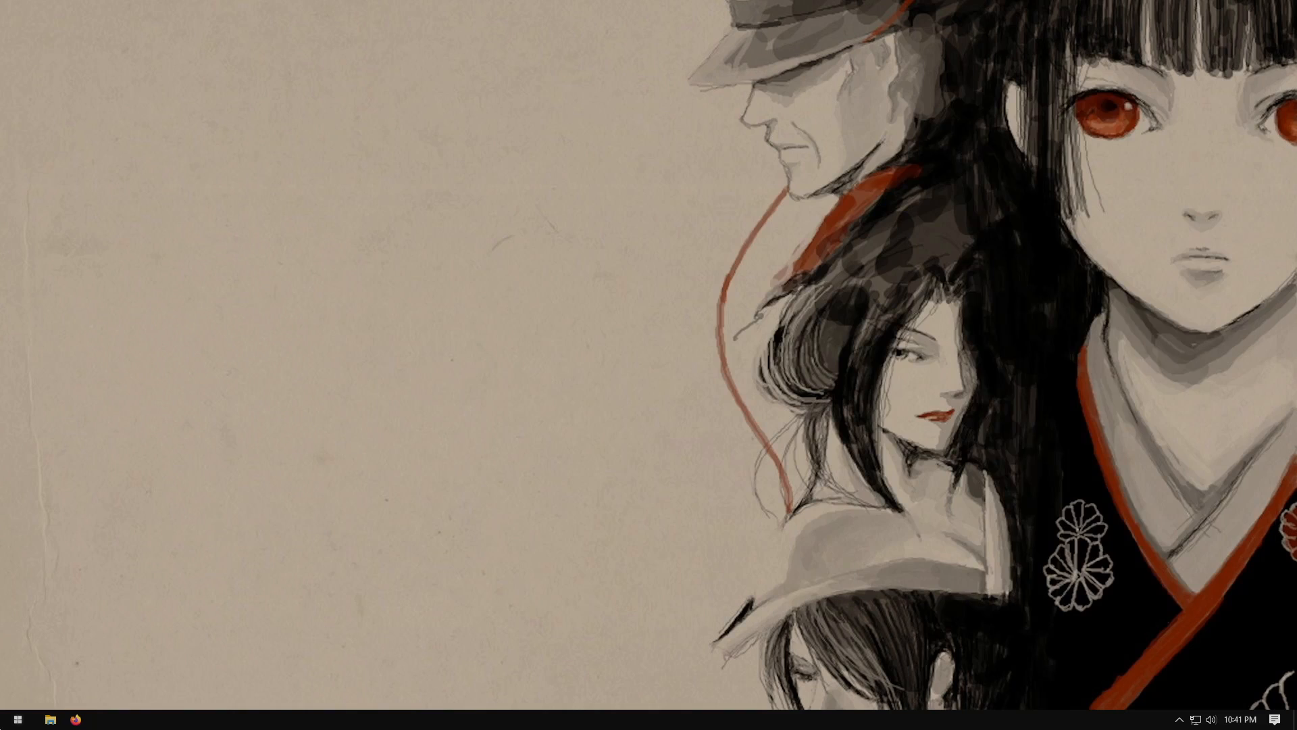
Restart Windows from the Start menu
click(18, 719)
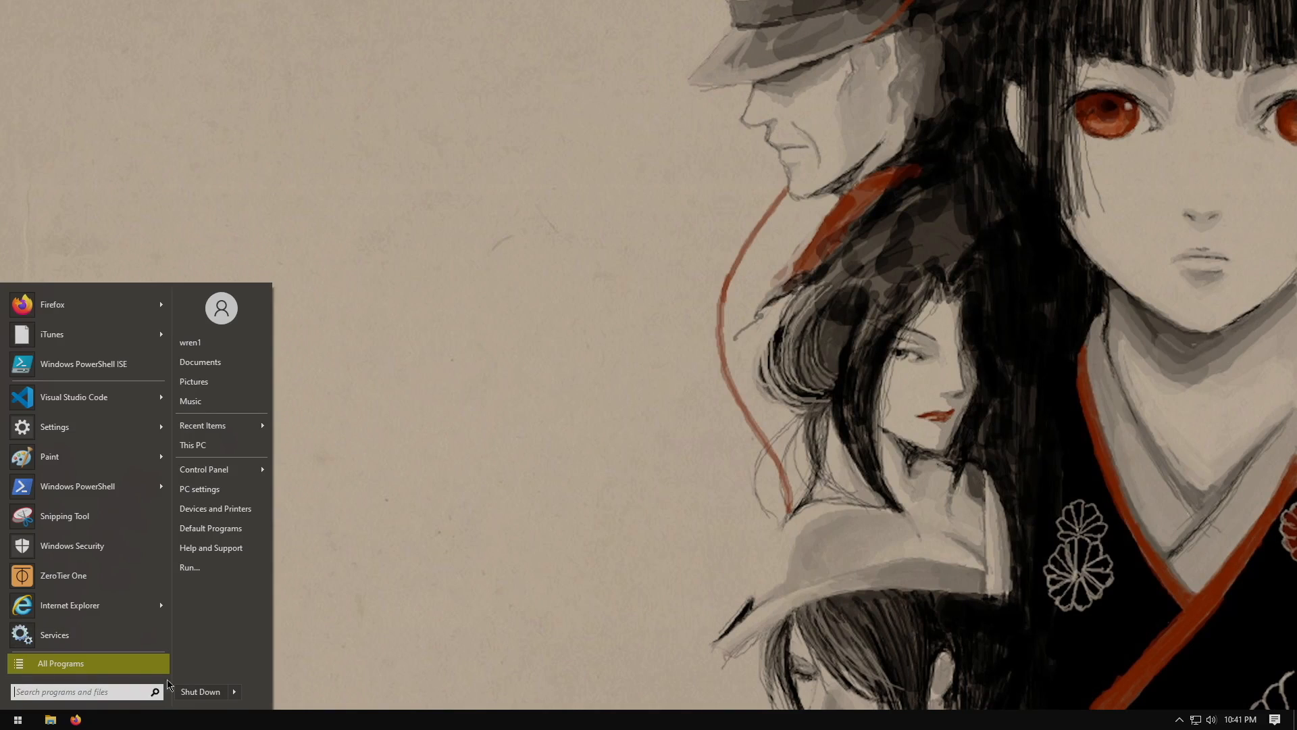
click(234, 691)
click(271, 675)
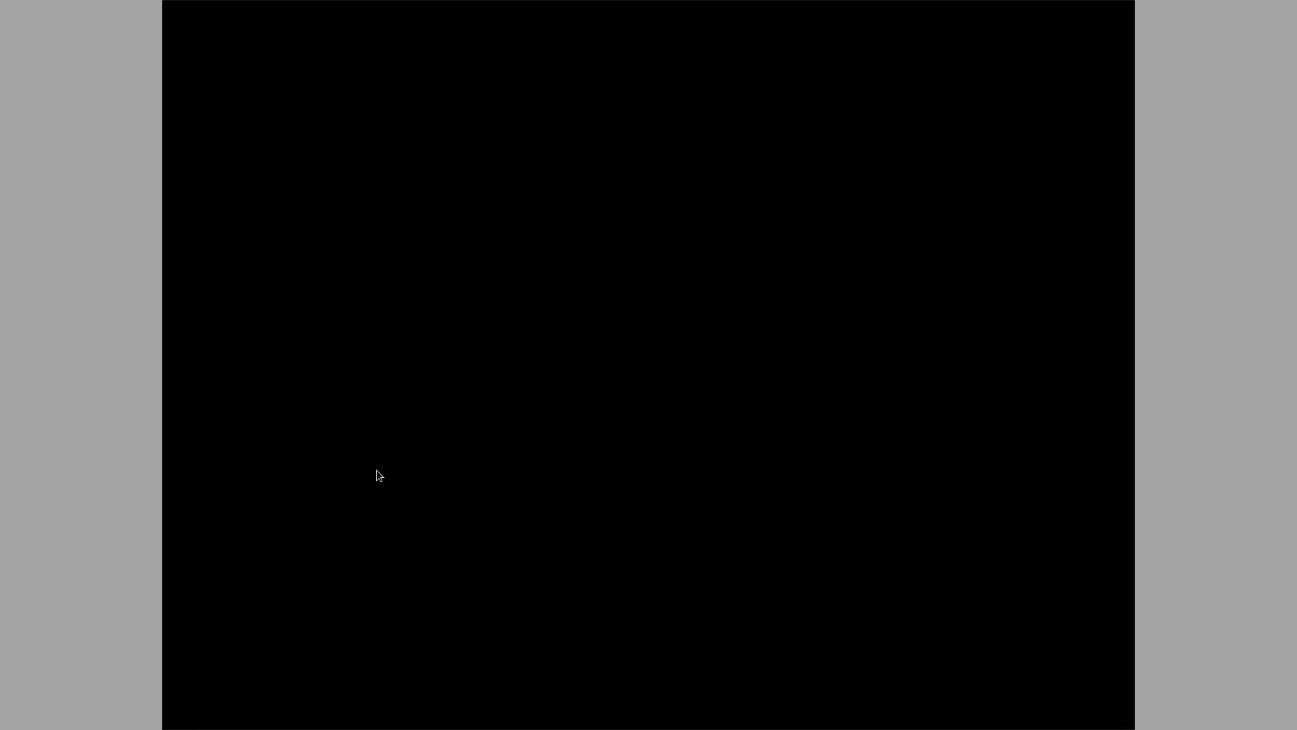
Close the VM console and stop VM 2000 (Windows-10) immediately
mouse_move(829, 5)
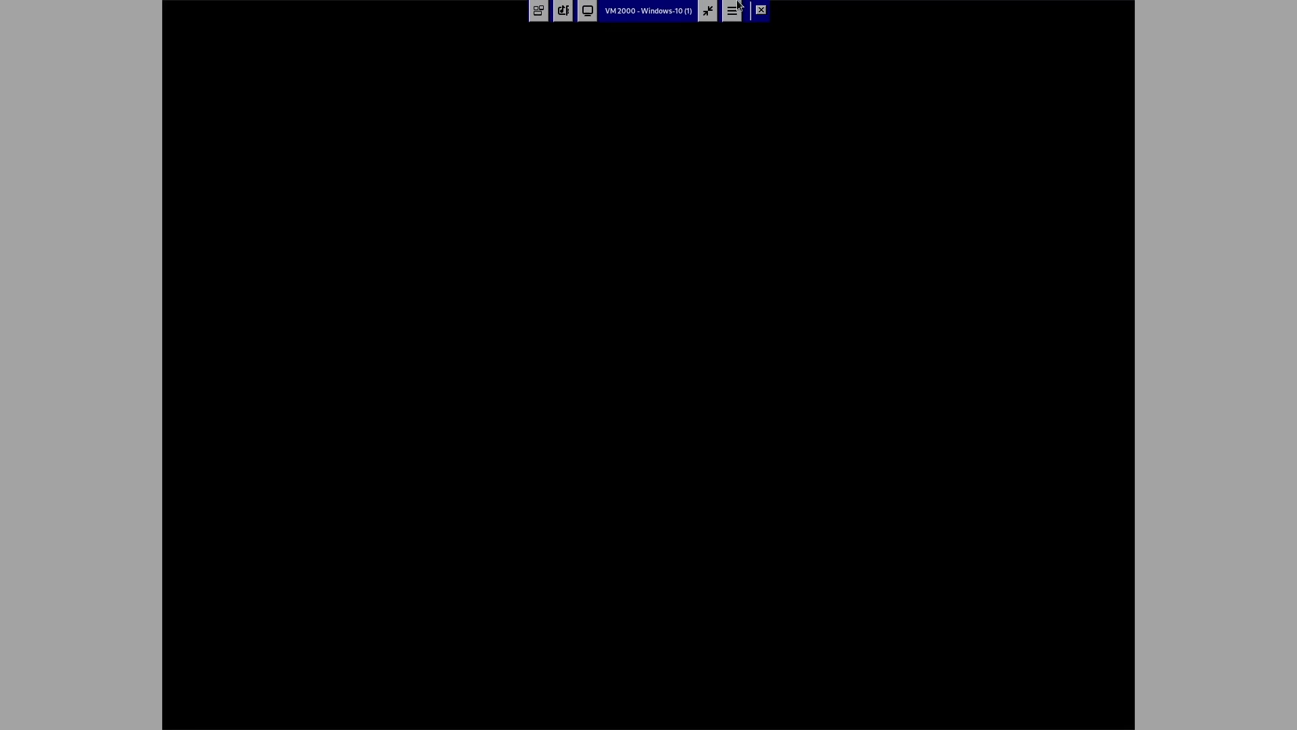
click(761, 10)
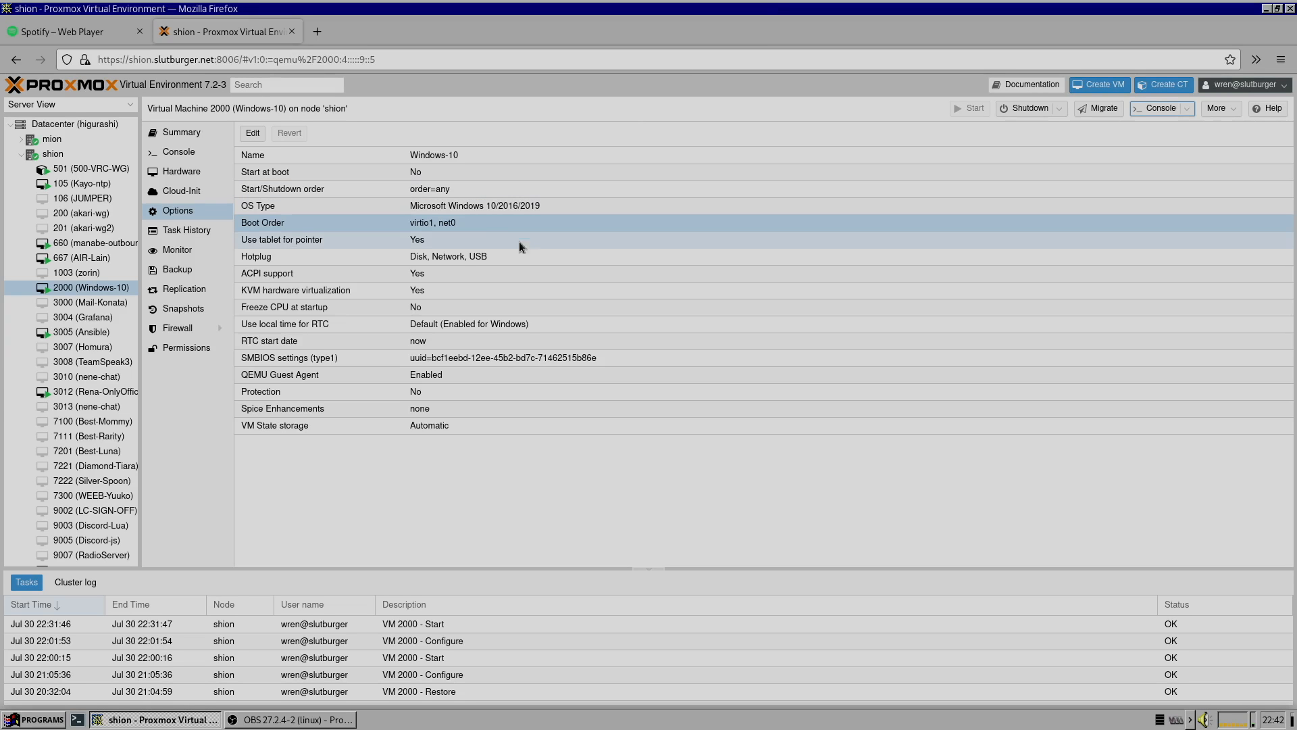
click(1058, 112)
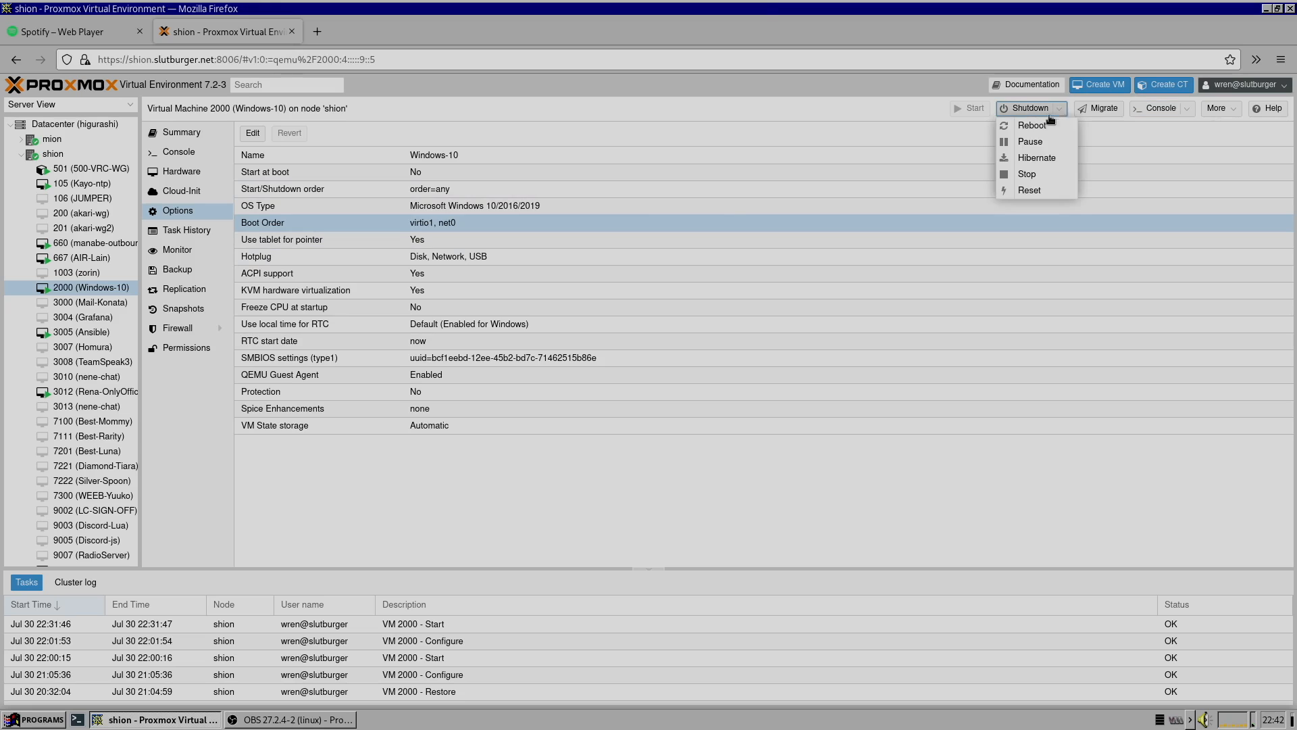
click(1026, 173)
click(639, 424)
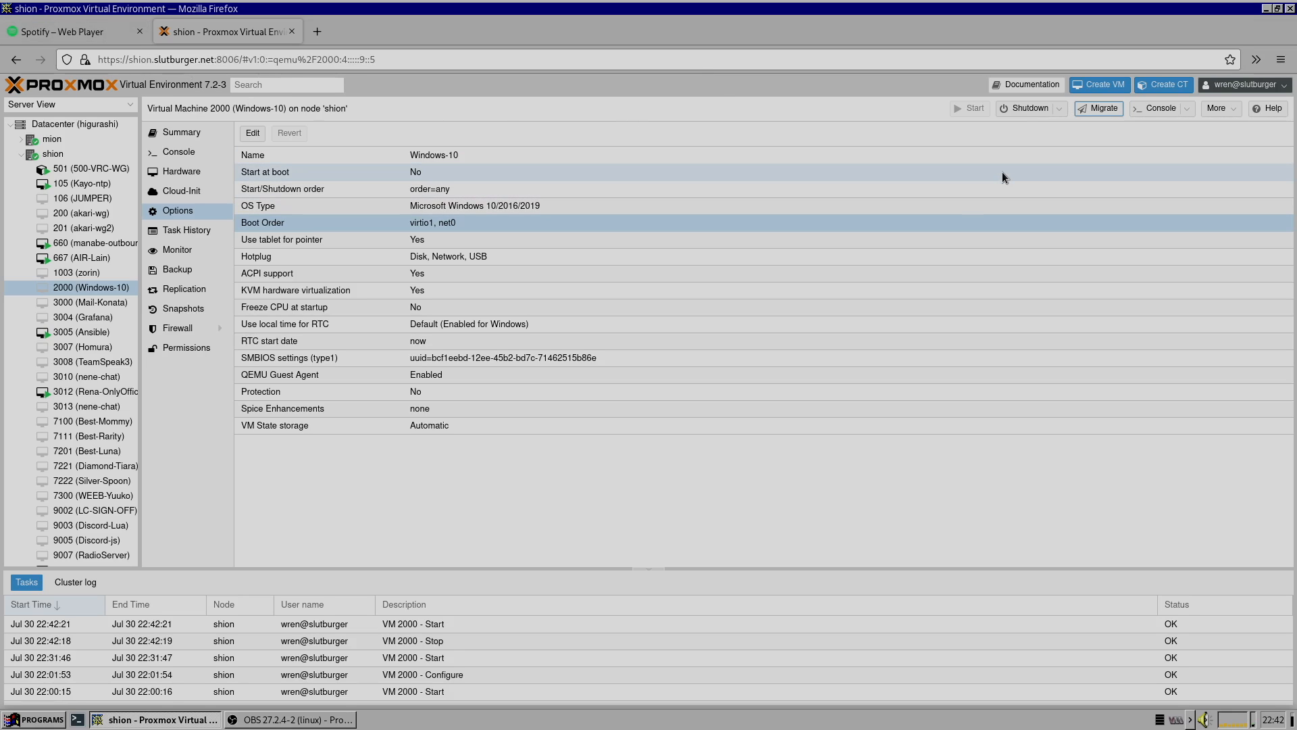
Reselect VM 2000 (Windows-10) and open its console in full screen
click(115, 245)
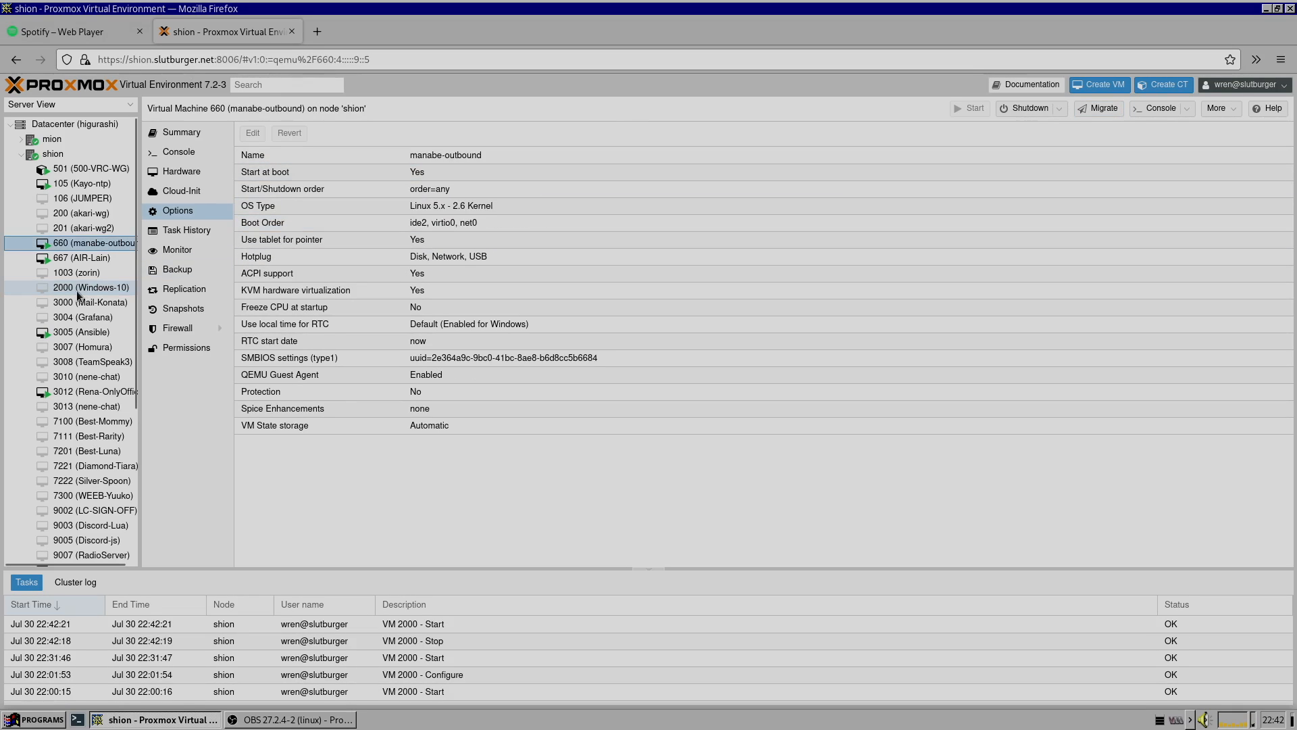
click(89, 287)
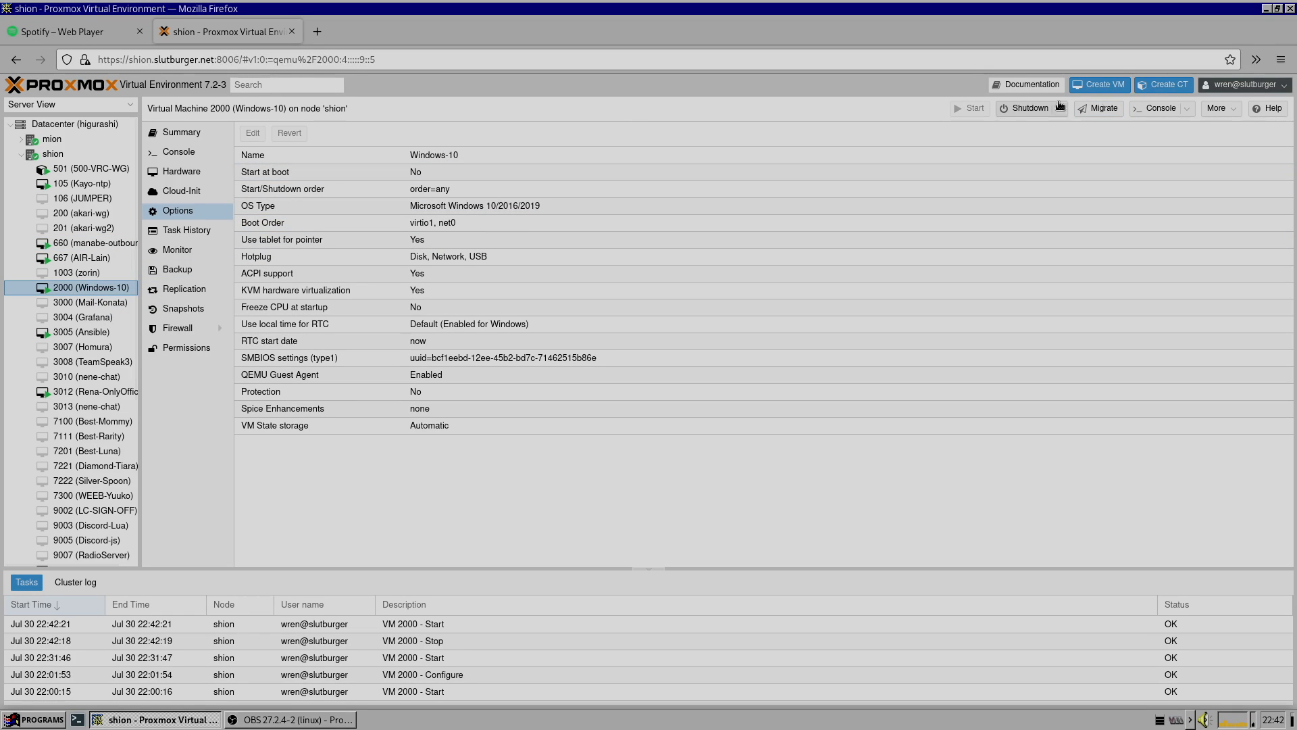
click(1152, 109)
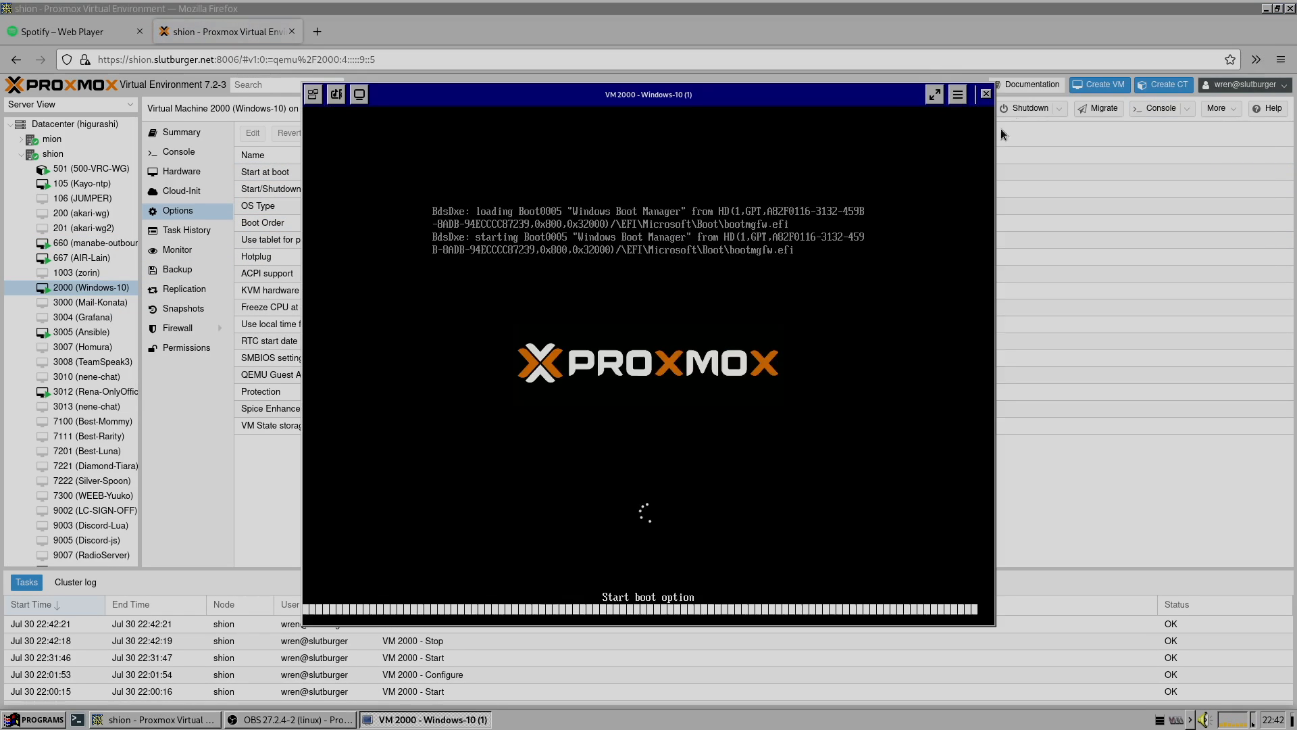
click(935, 94)
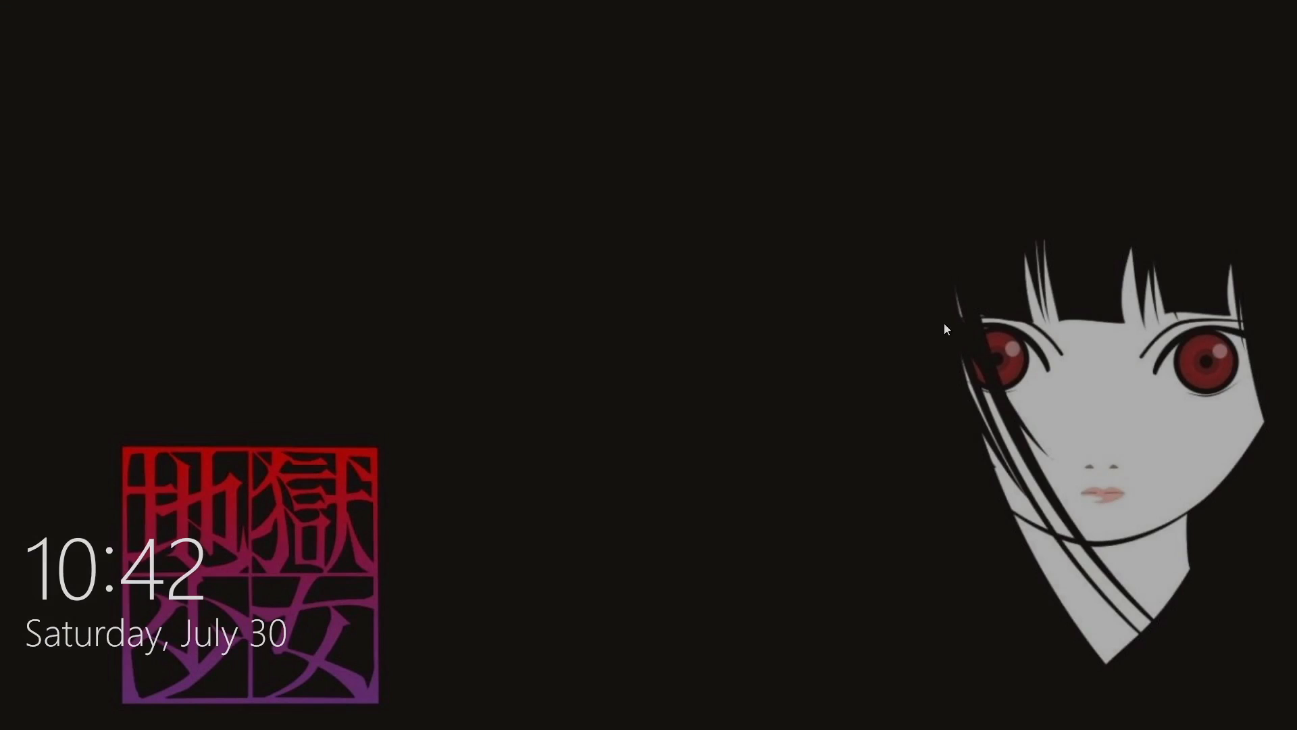
Sign in to Windows with the account password
click(754, 334)
text(•••••••••••••)
key(Return)
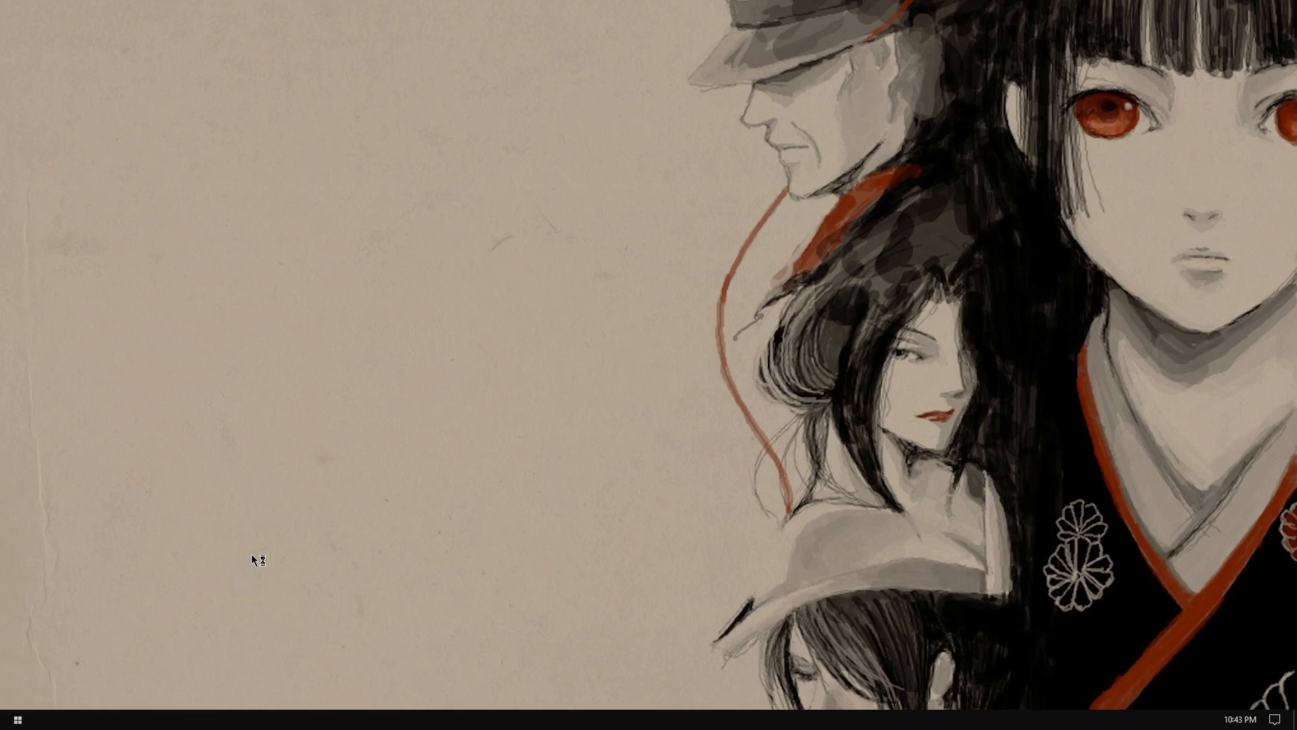
Open This PC in File Explorer to check the drives, then close it
key(super+e)
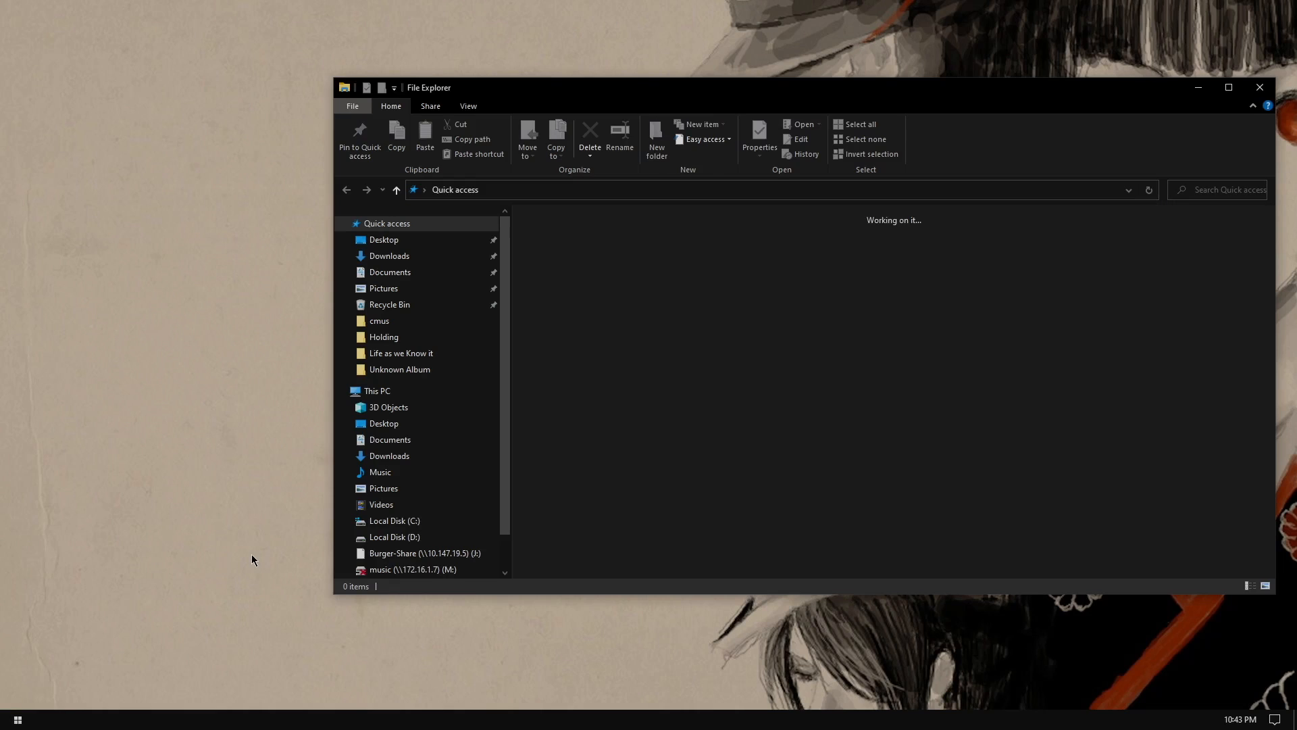
click(390, 392)
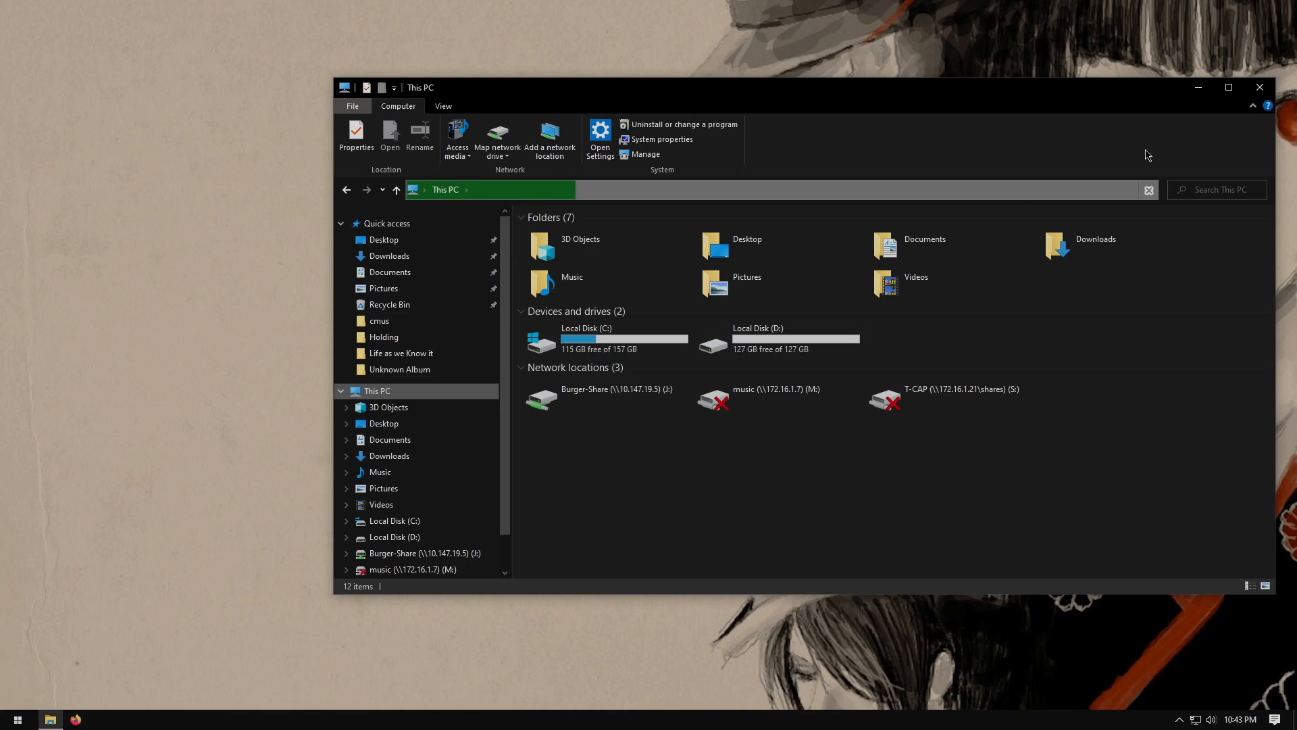
click(1260, 87)
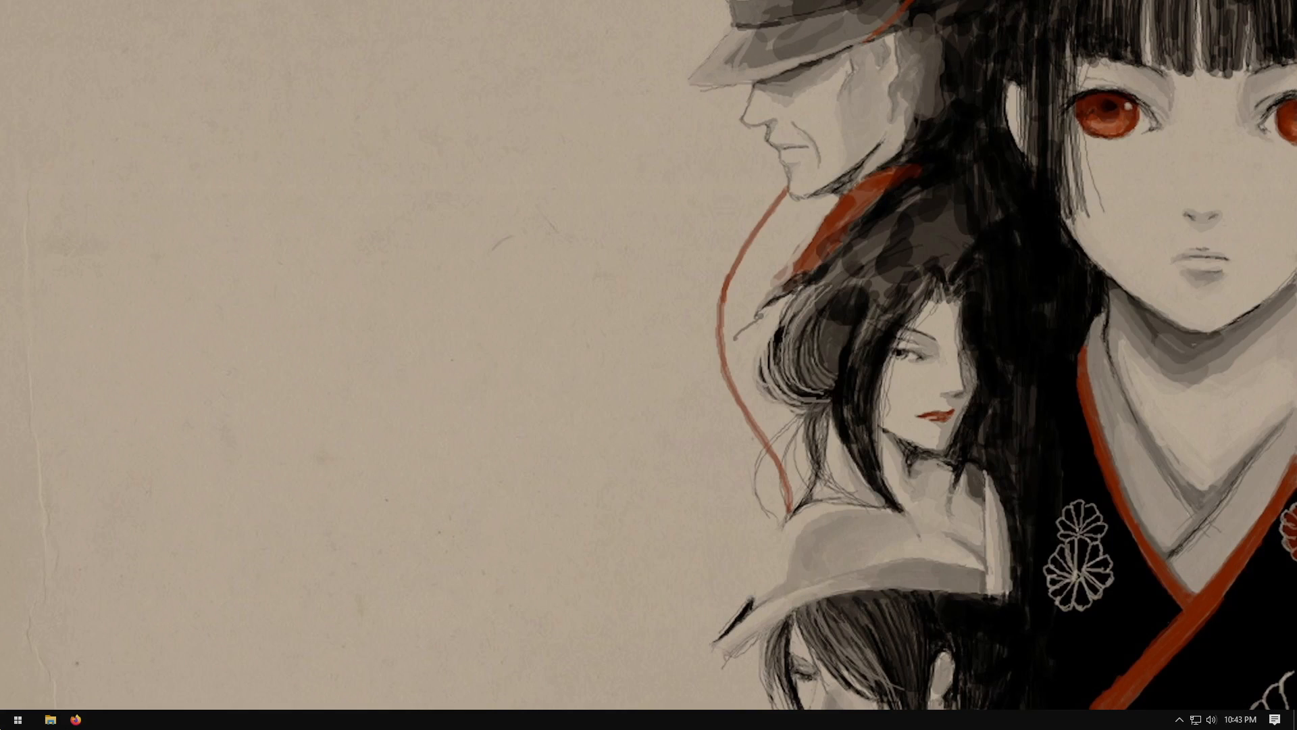
Open File Explorer and close it again
click(18, 720)
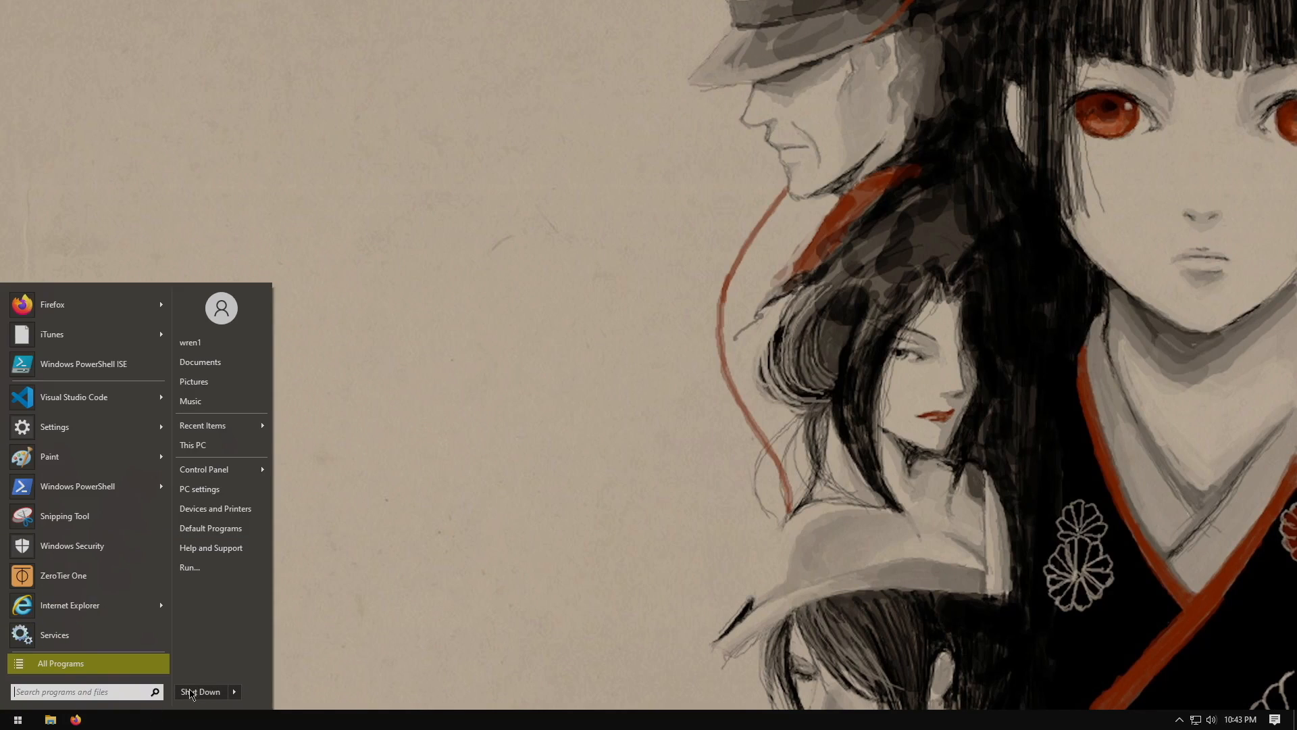
mouse_move(234, 691)
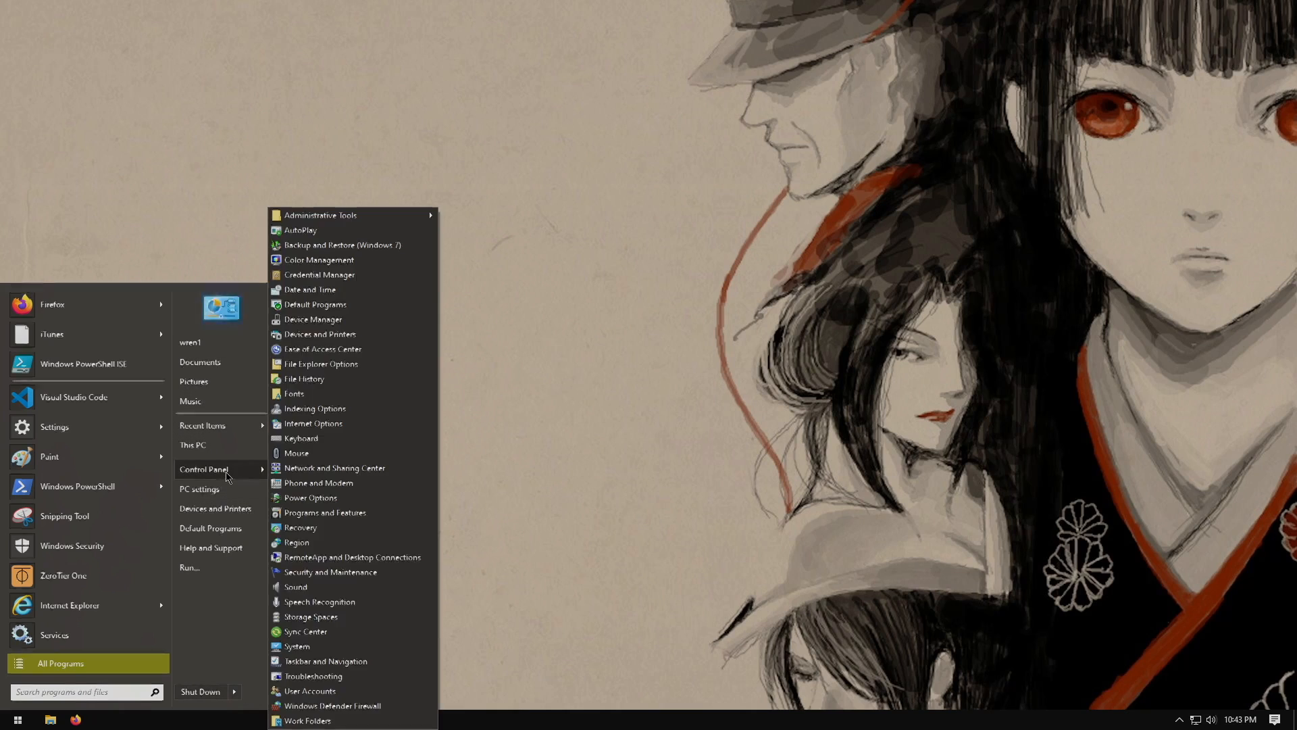
click(225, 492)
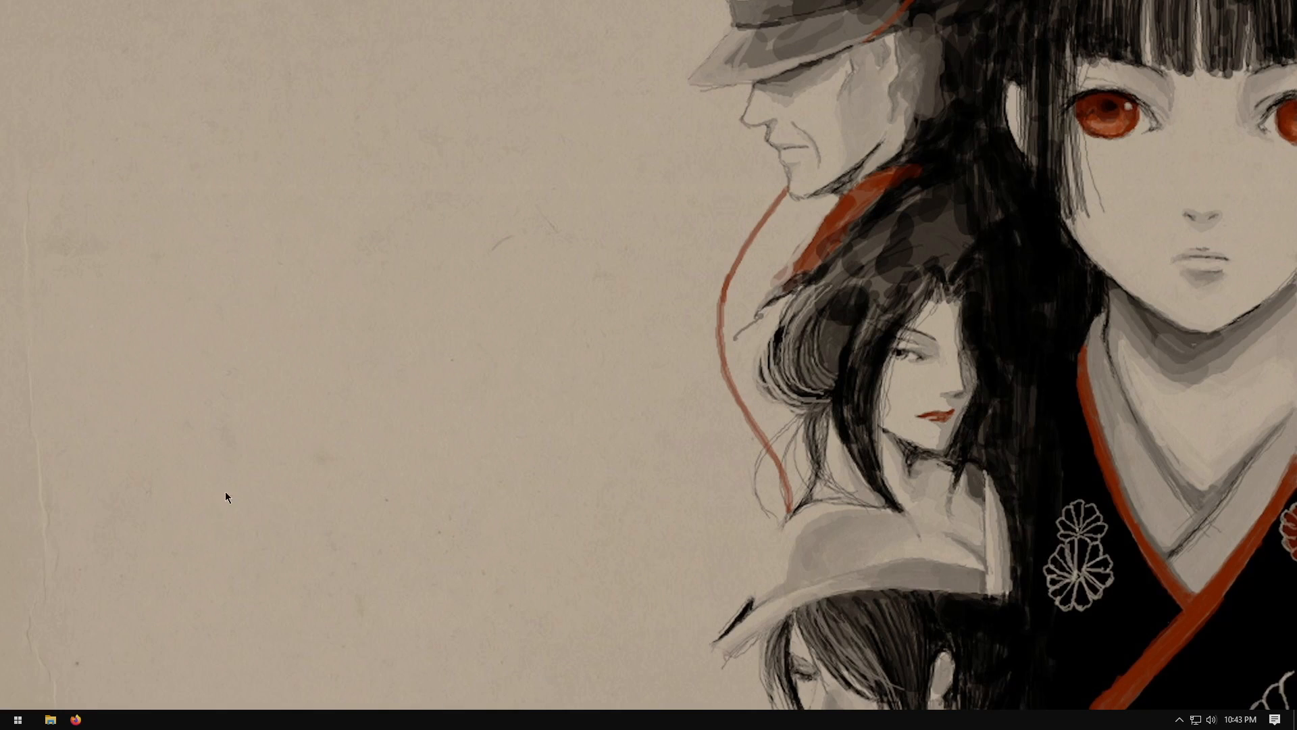
click(65, 719)
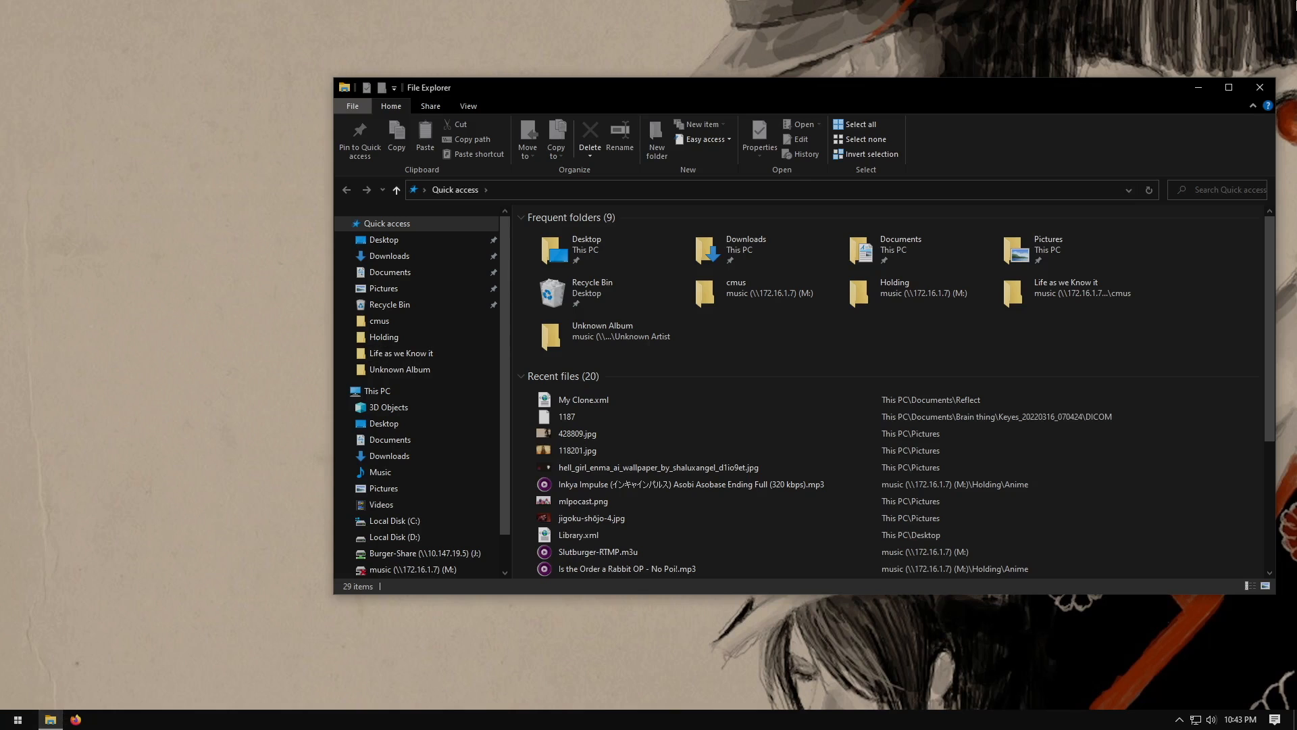
click(1263, 86)
Reopen the console window of VM 2000 (Windows-10) and switch it to full screen
mouse_move(269, 2)
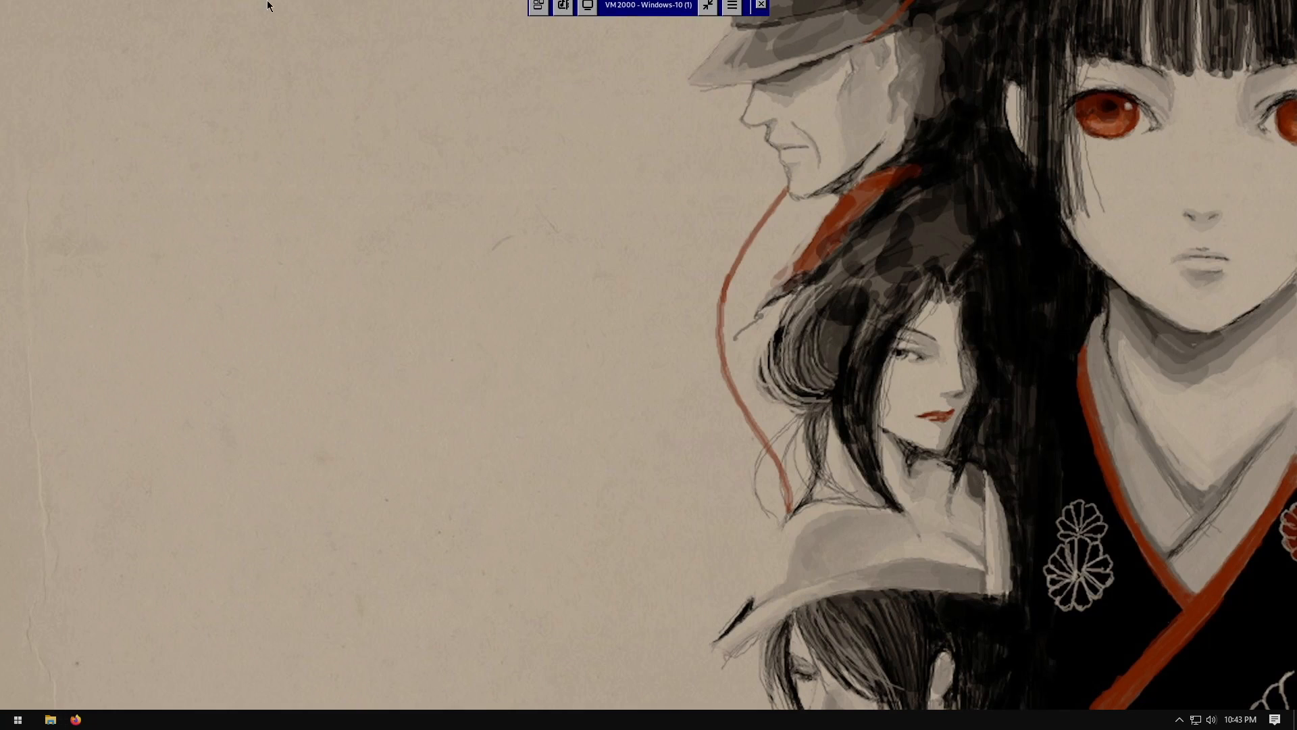
click(760, 12)
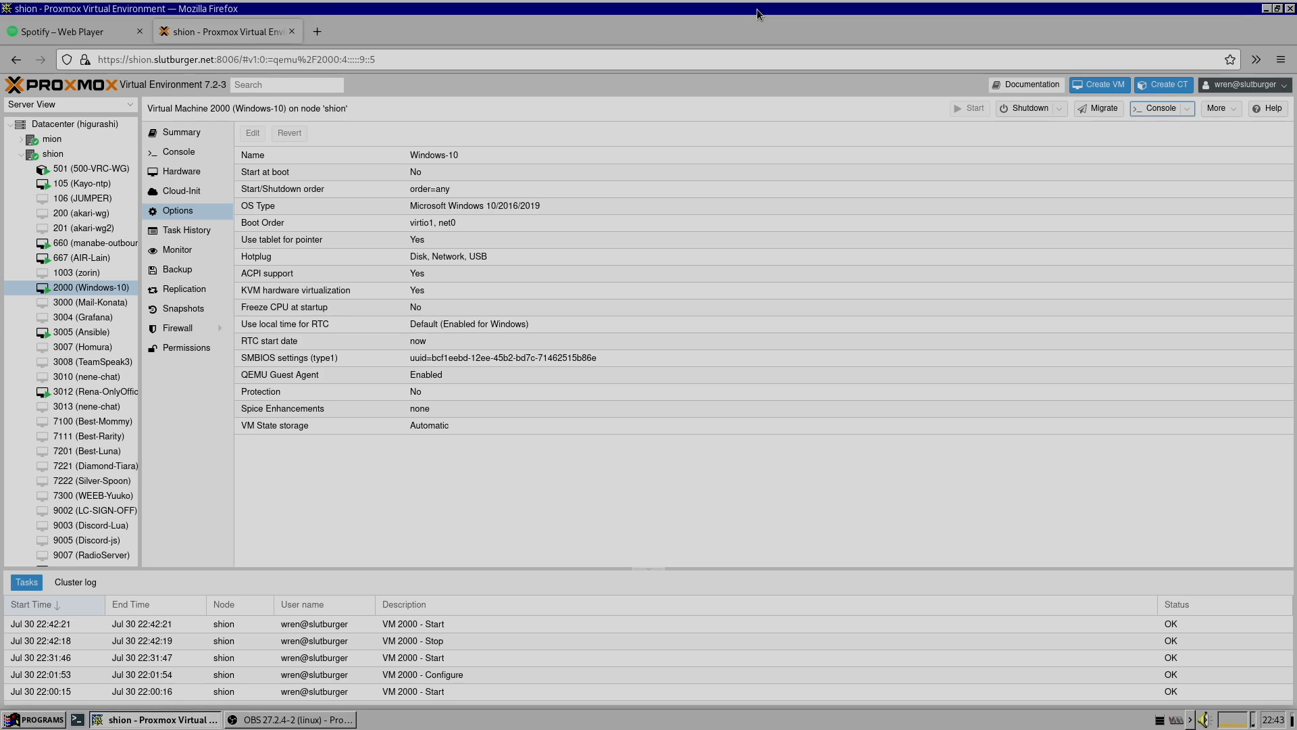
double_click(110, 293)
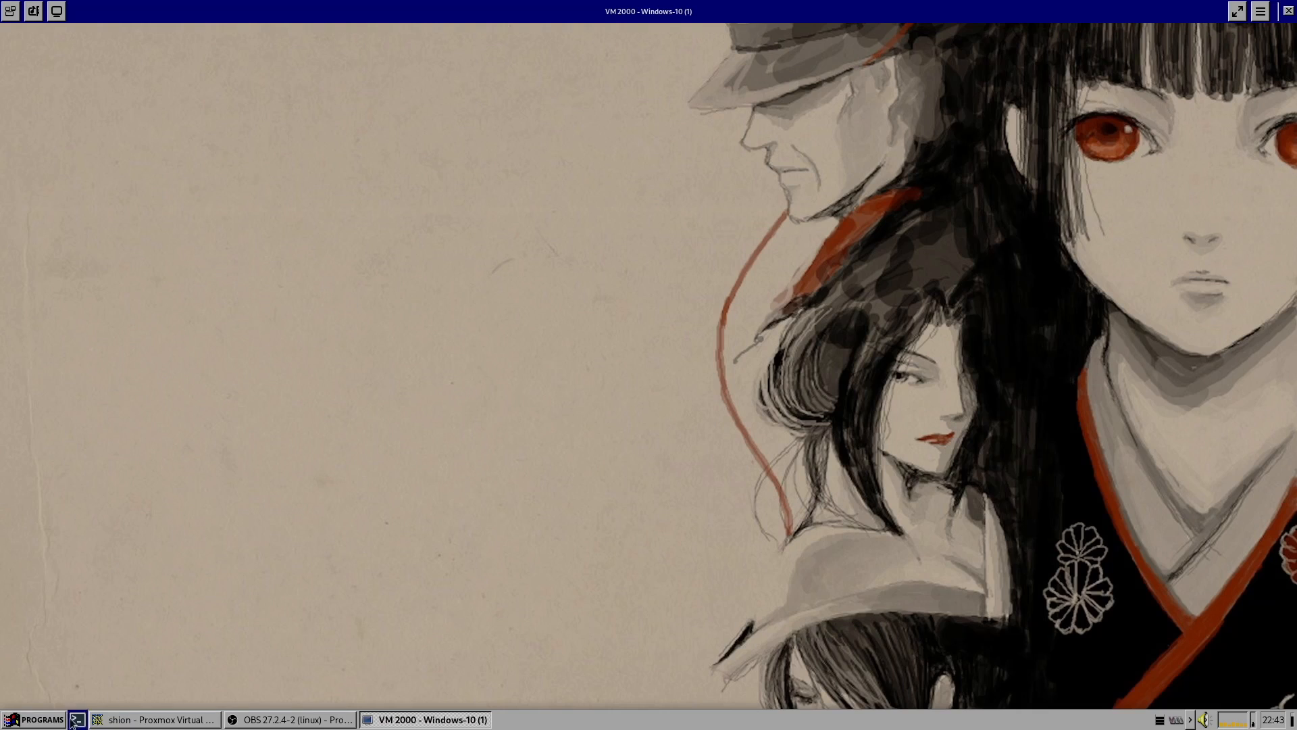
click(29, 721)
click(493, 534)
click(1238, 11)
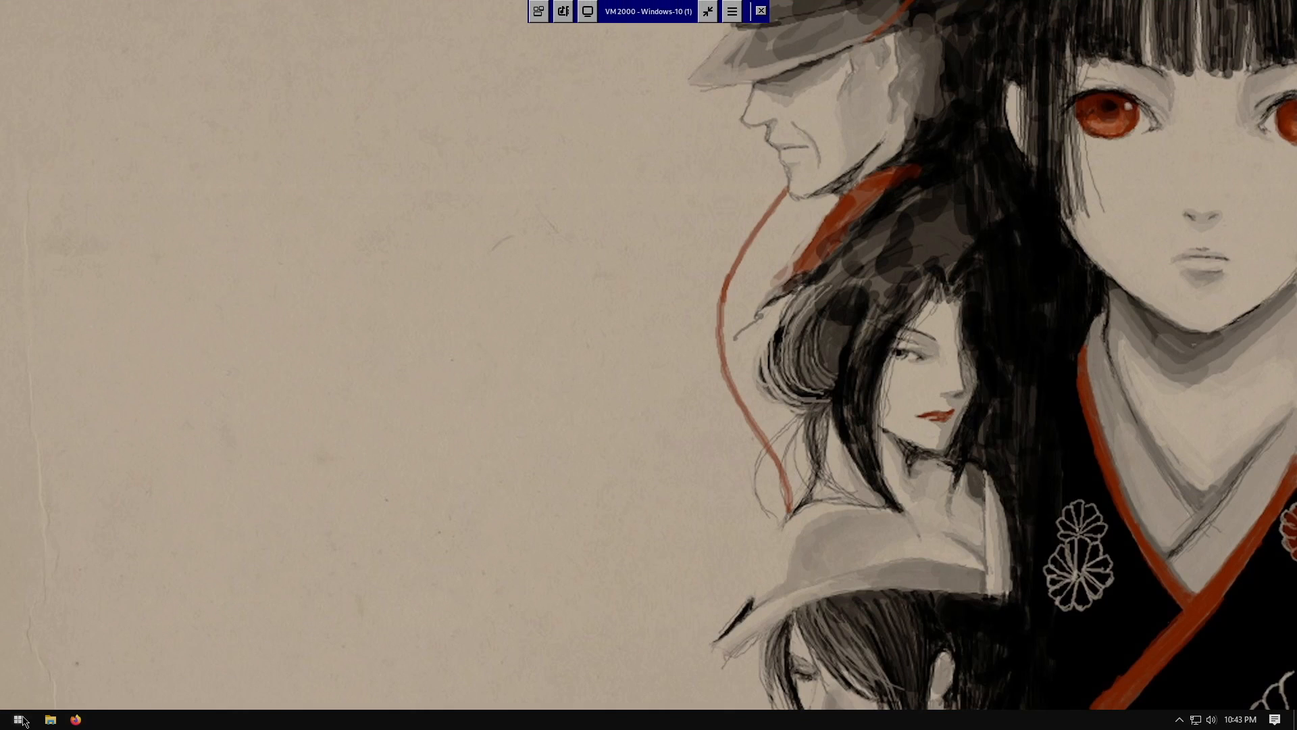
Uninstall Macrium Reflect Free from Programs and Features, also removing definitions, settings and scheduled tasks
click(17, 719)
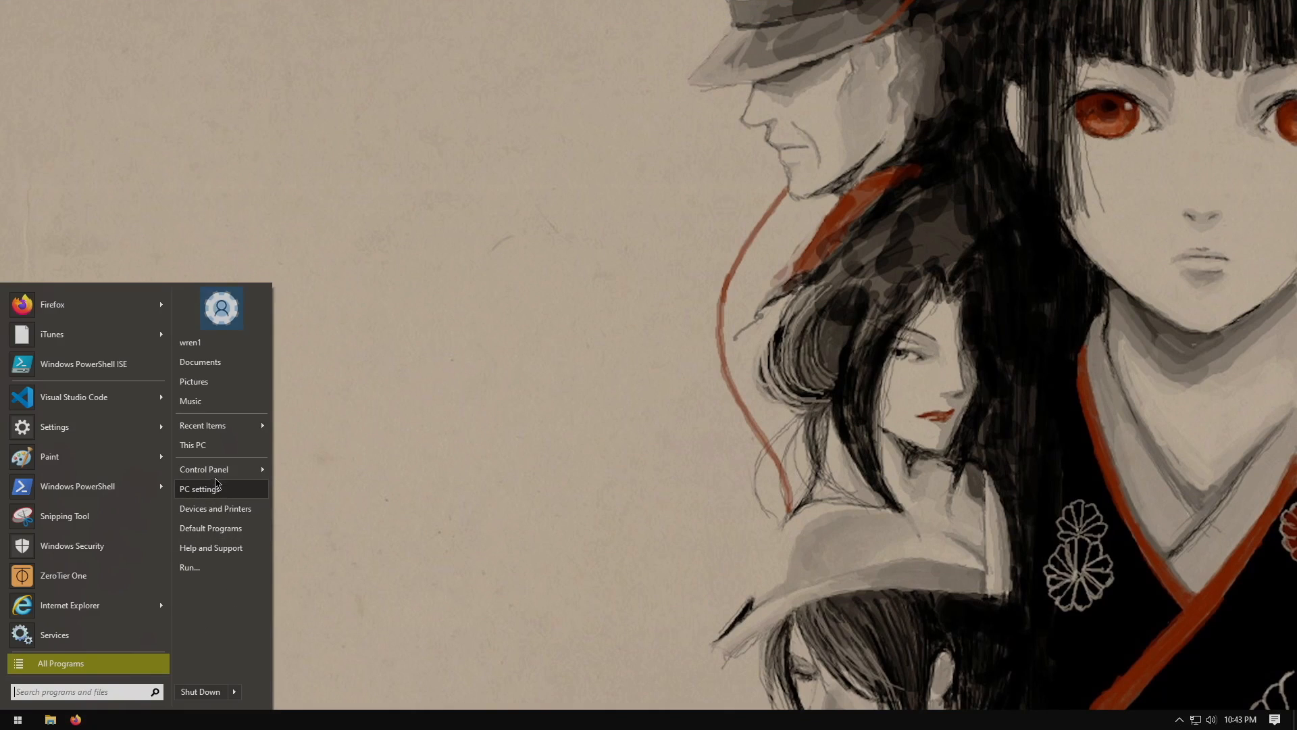
mouse_move(218, 470)
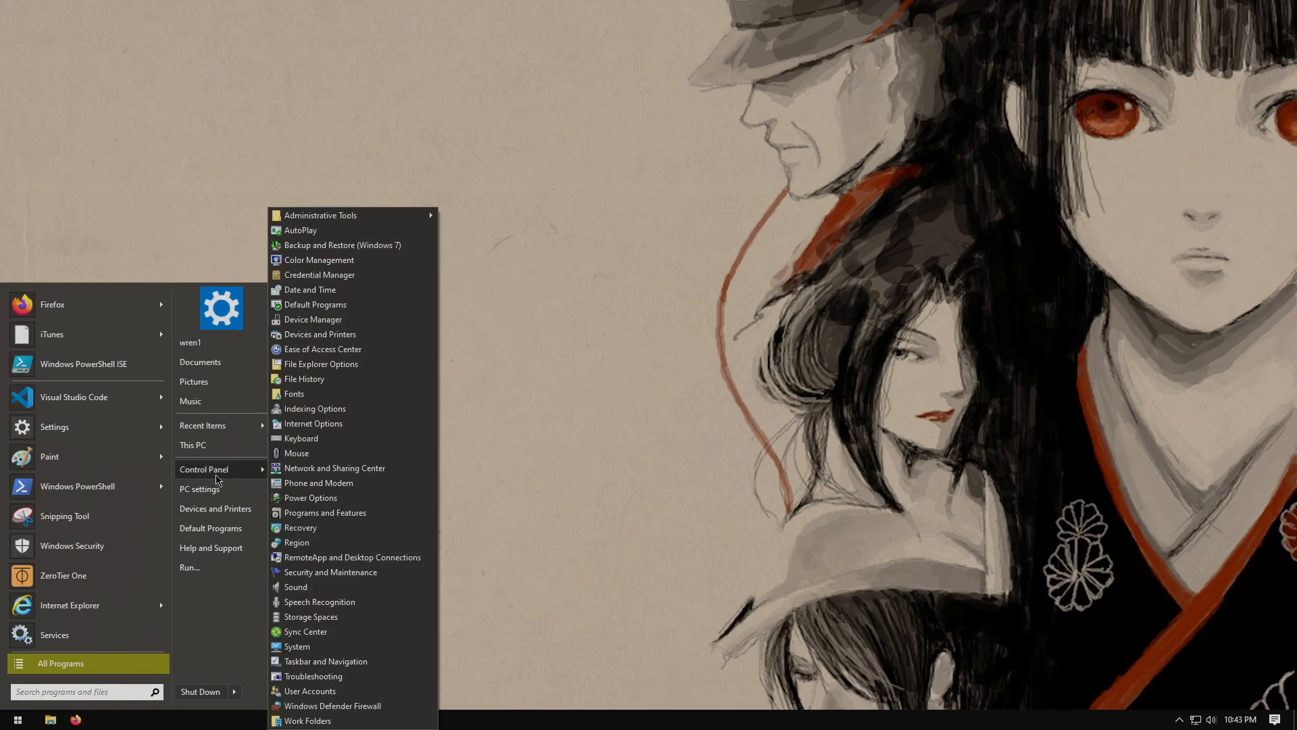
click(337, 513)
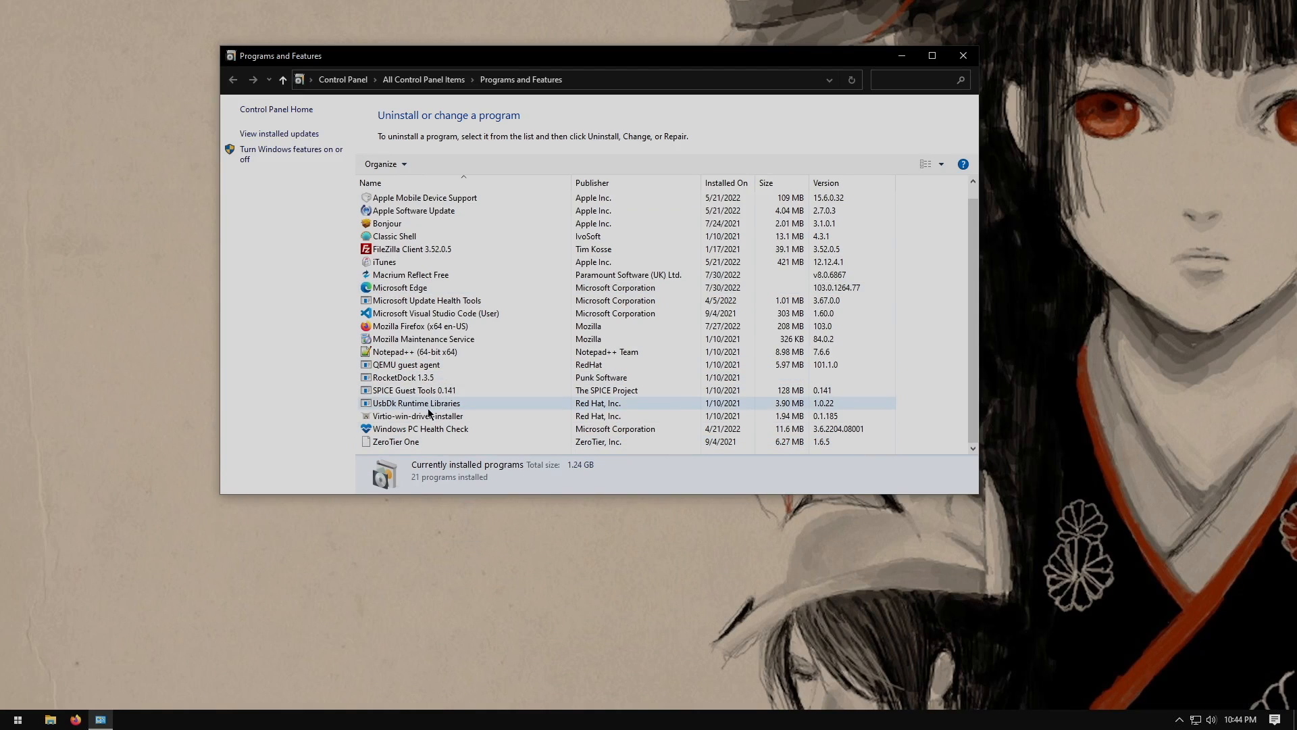
click(405, 275)
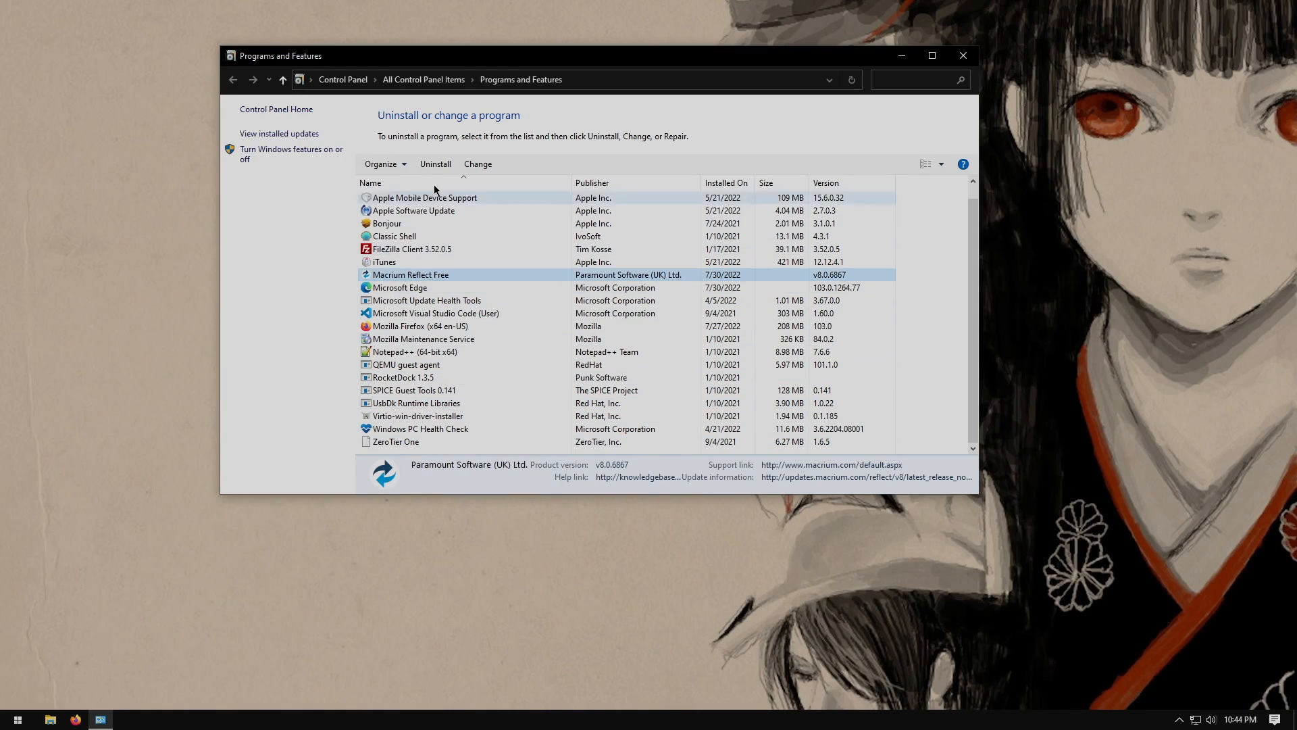
click(435, 165)
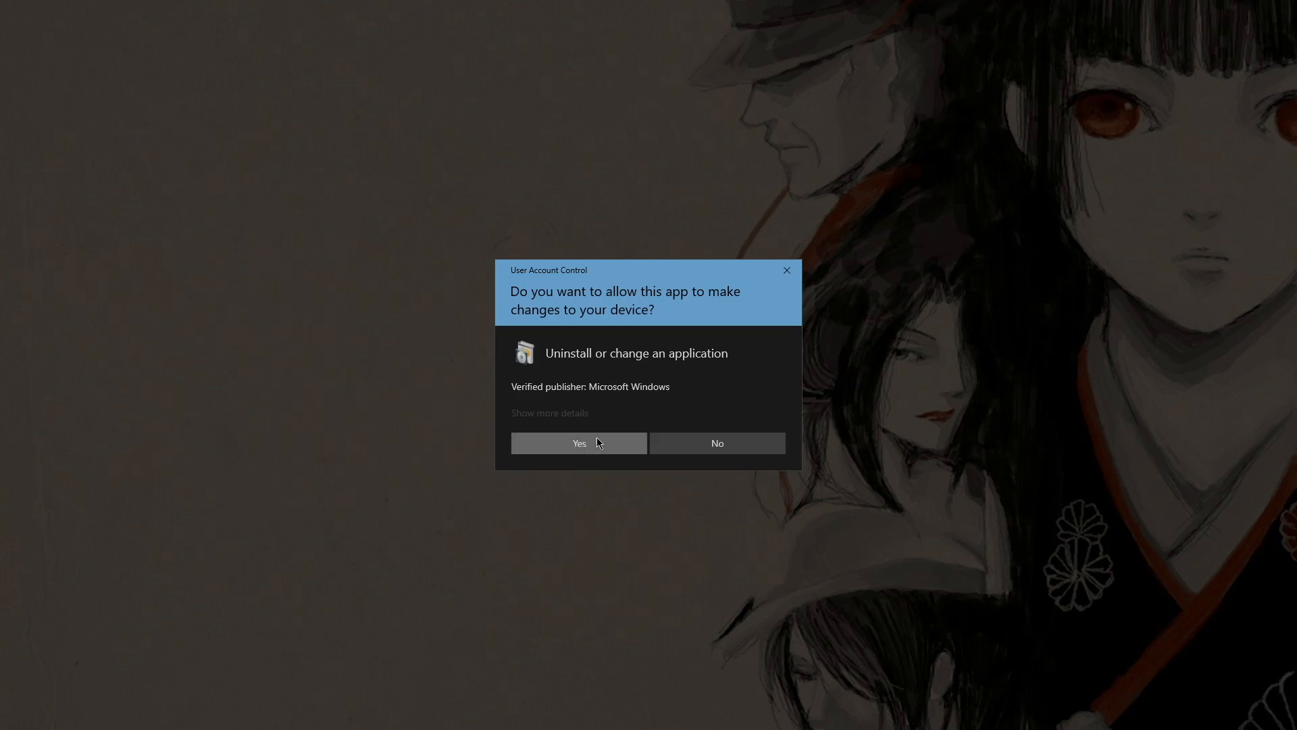
click(597, 441)
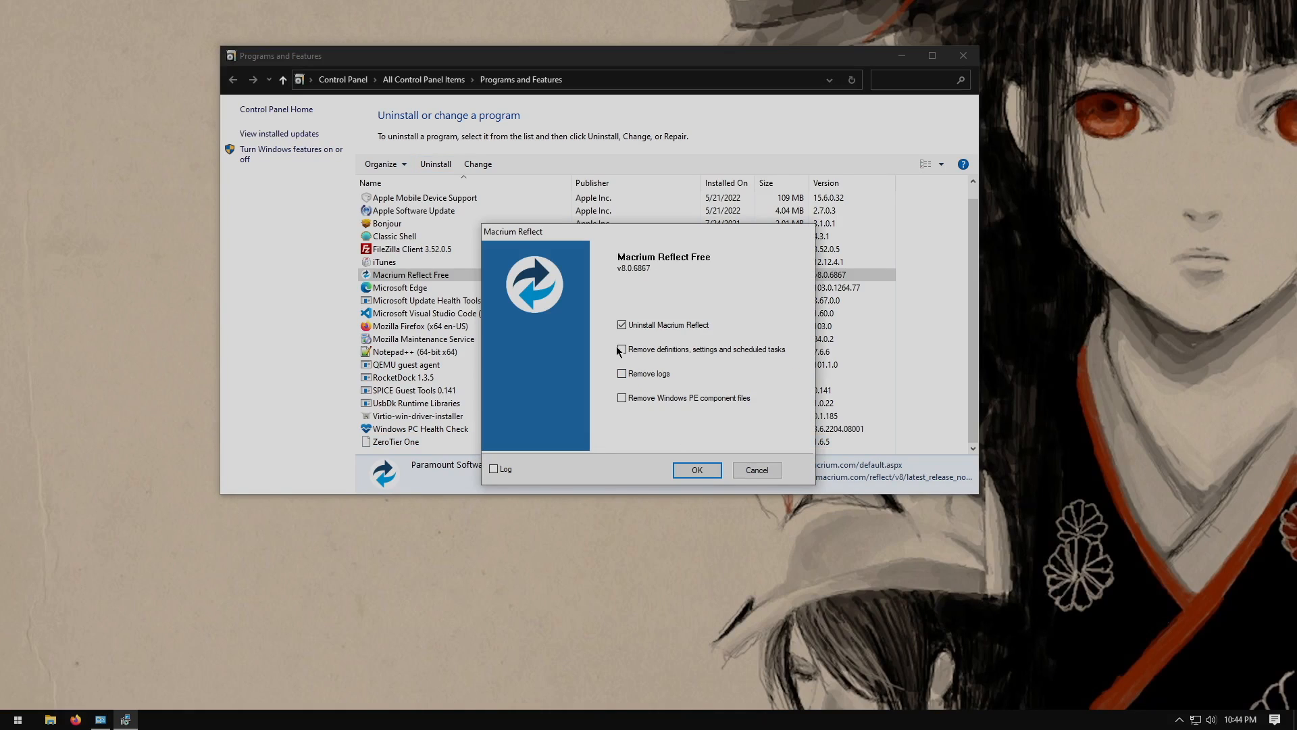
click(621, 350)
click(697, 471)
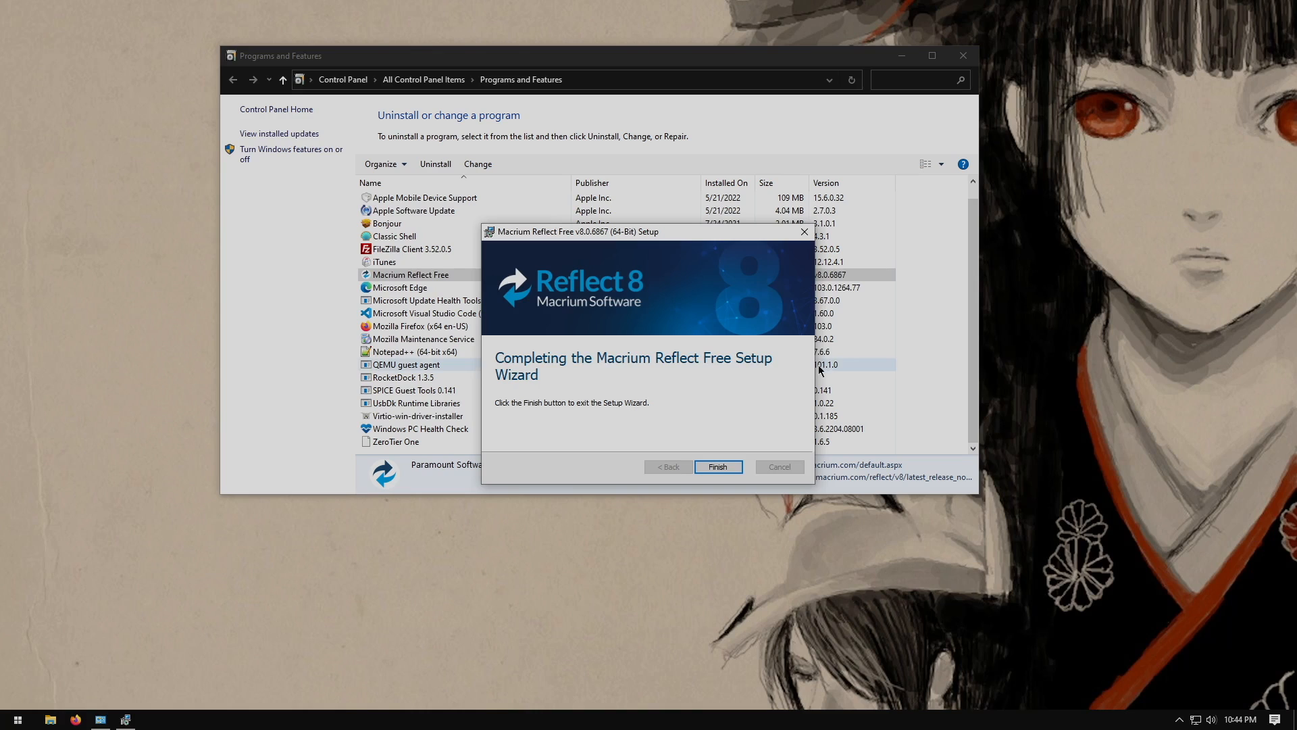
click(719, 467)
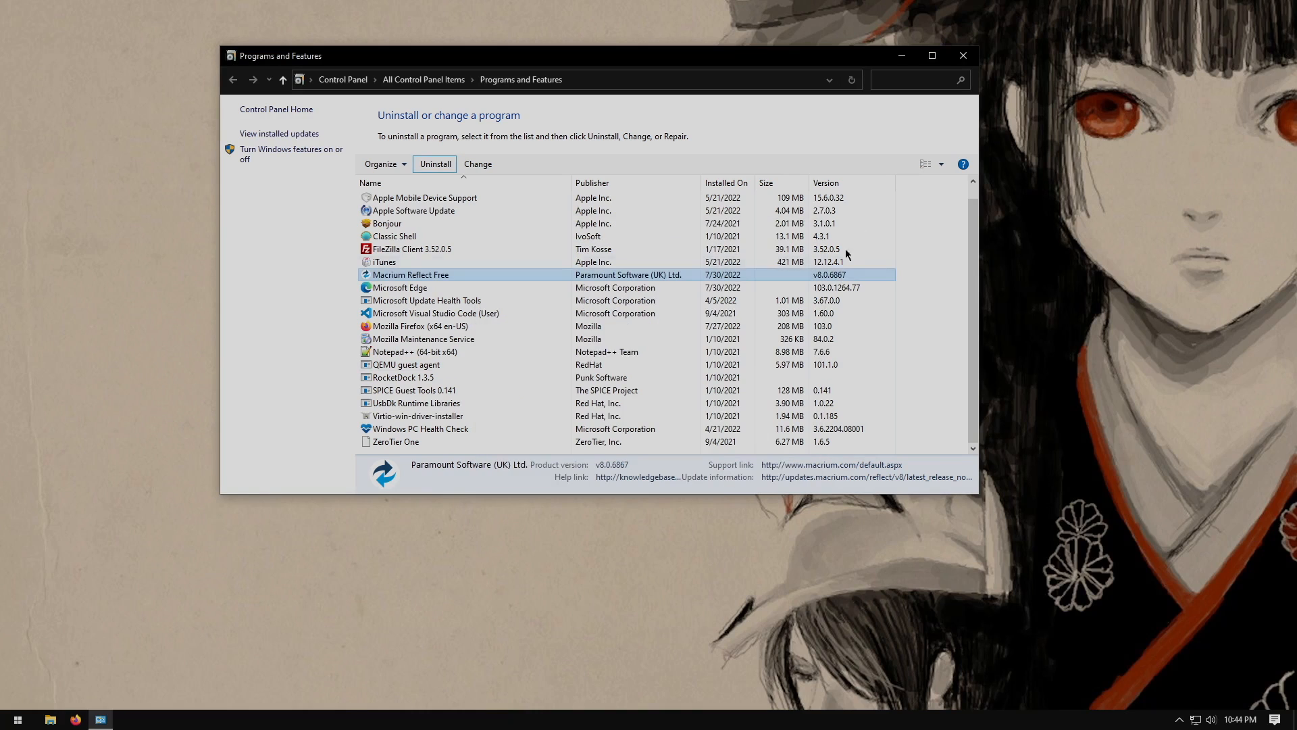
click(963, 57)
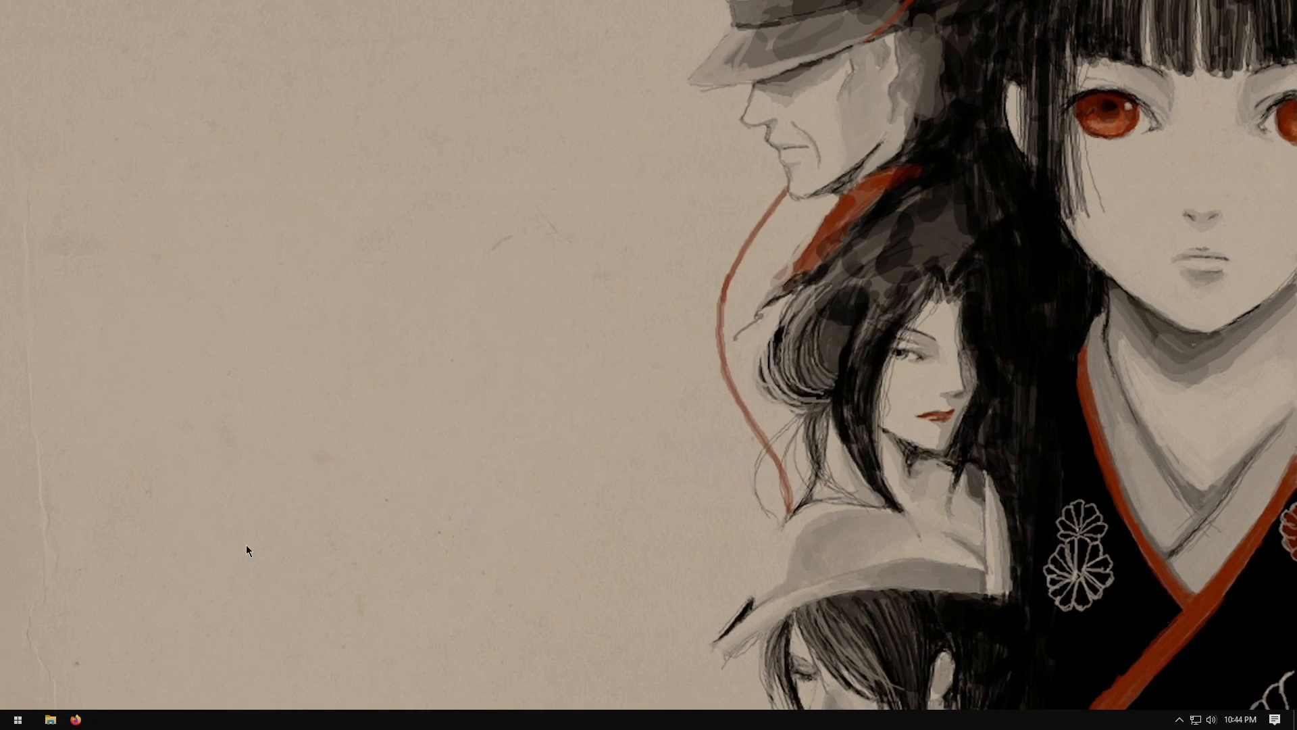
Delete the only folder on Local Disk (D:) and close File Explorer
click(10, 725)
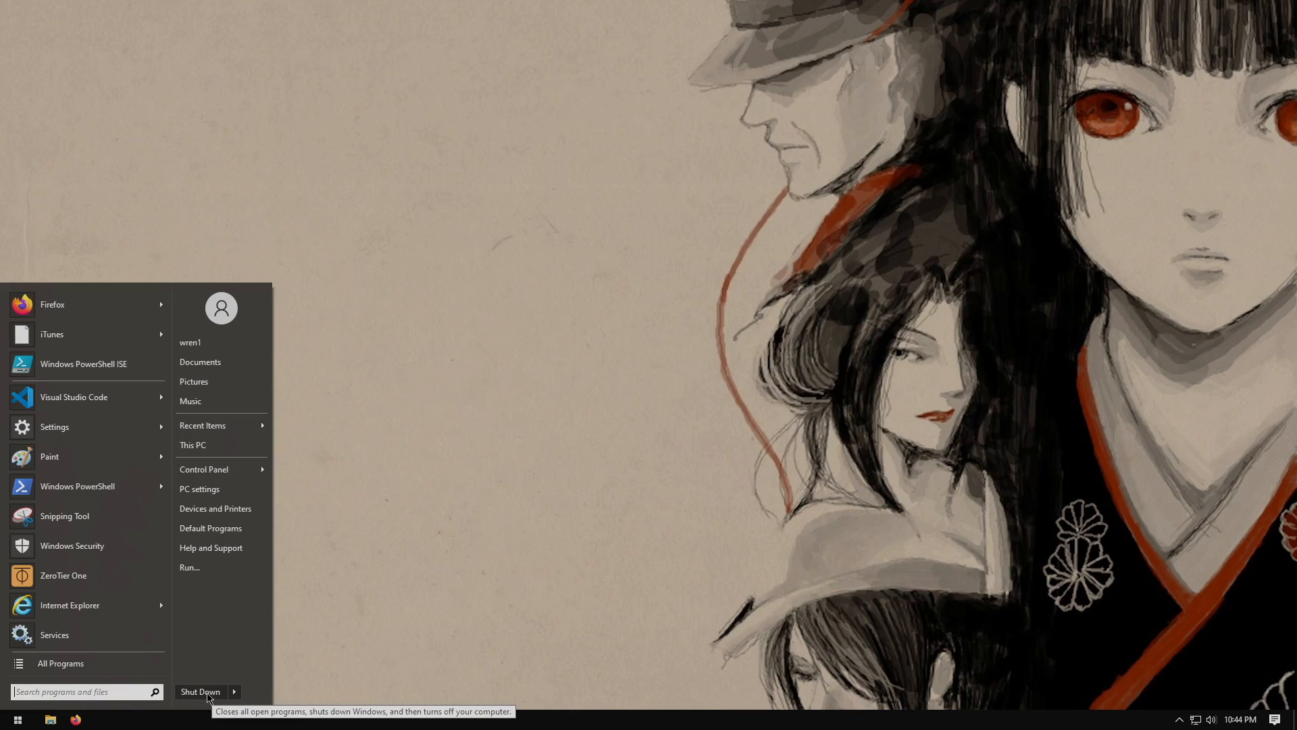
click(201, 360)
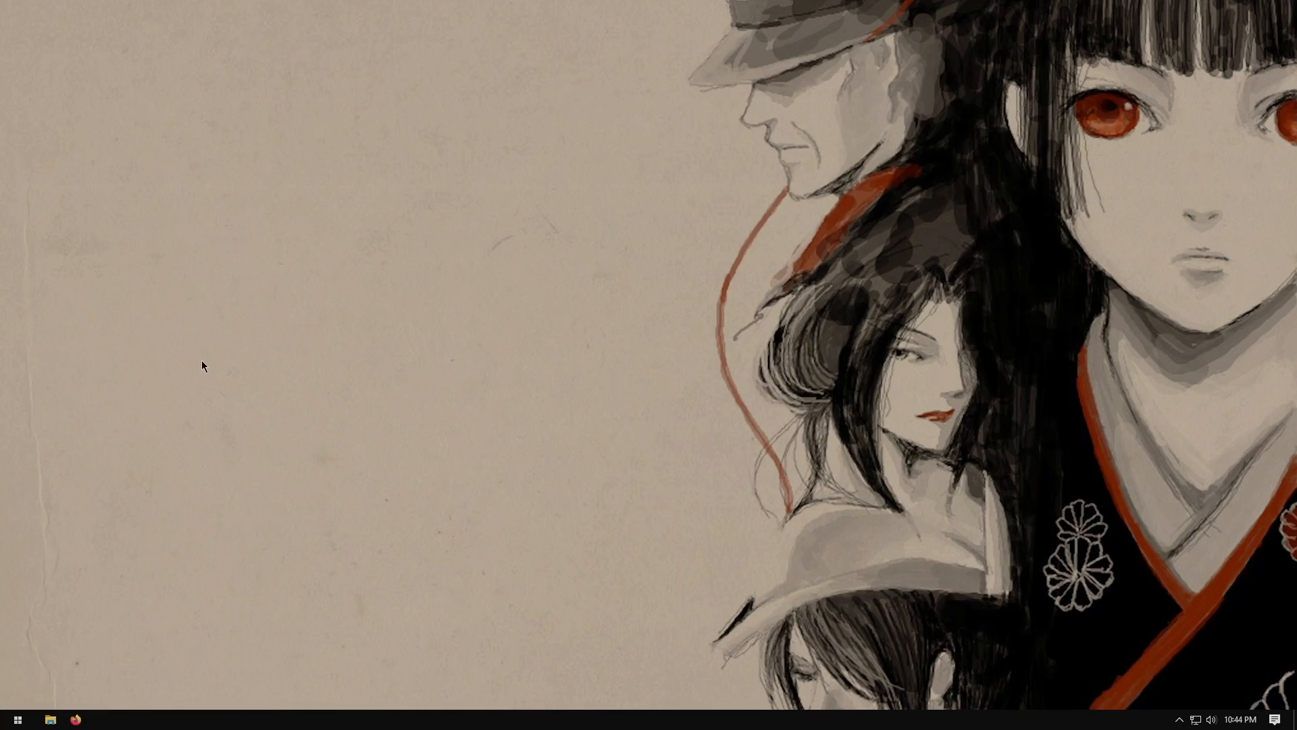
click(426, 365)
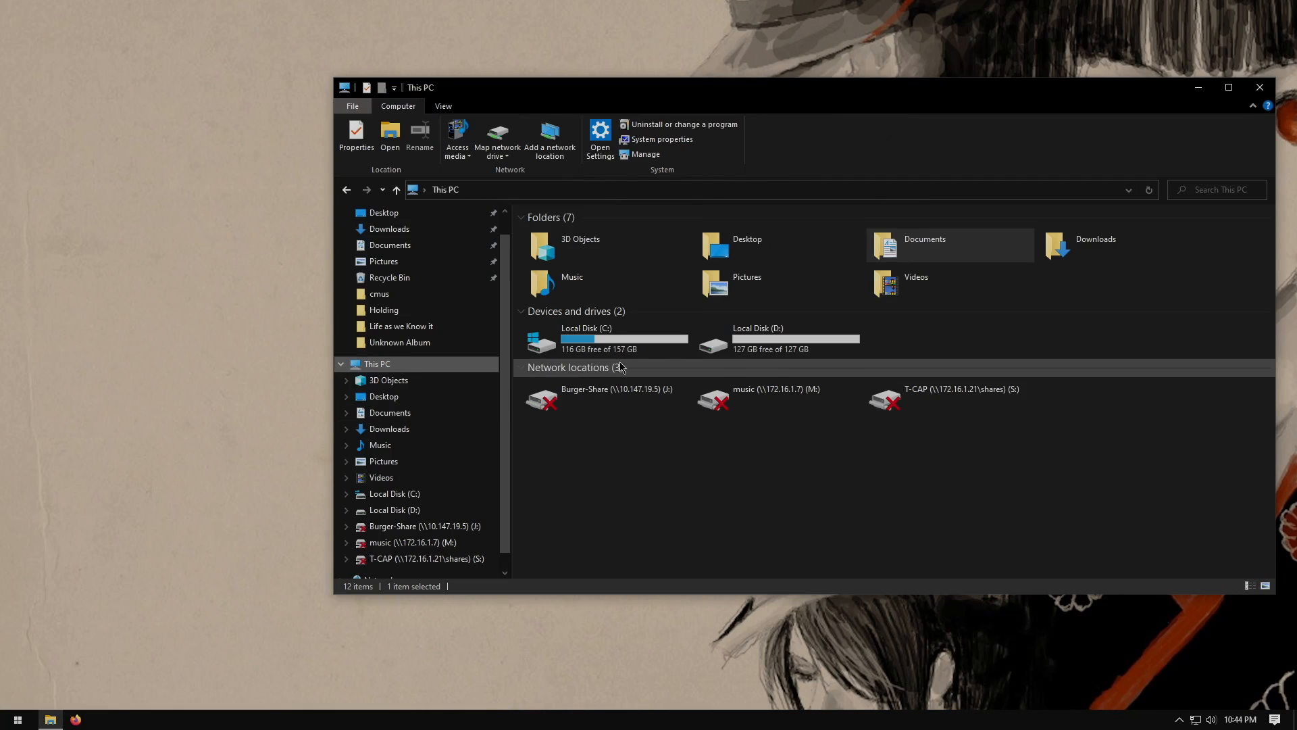
double_click(750, 342)
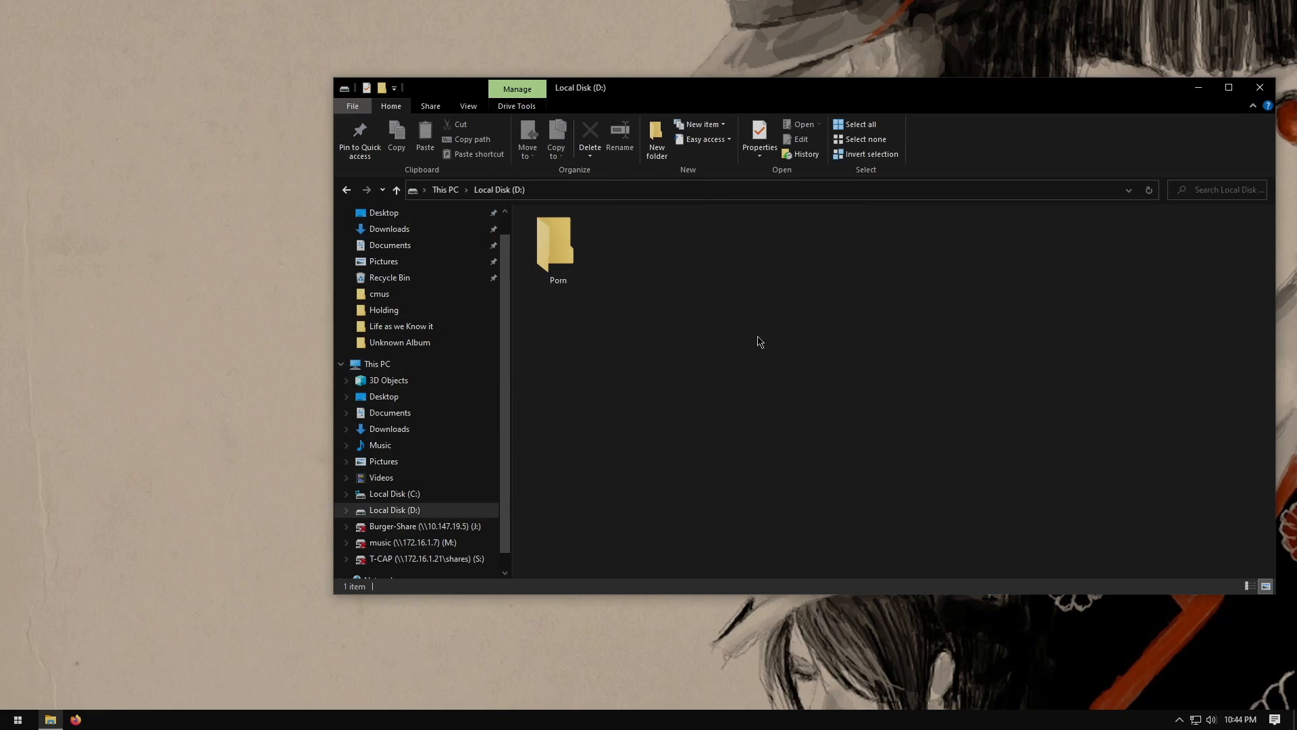
double_click(559, 242)
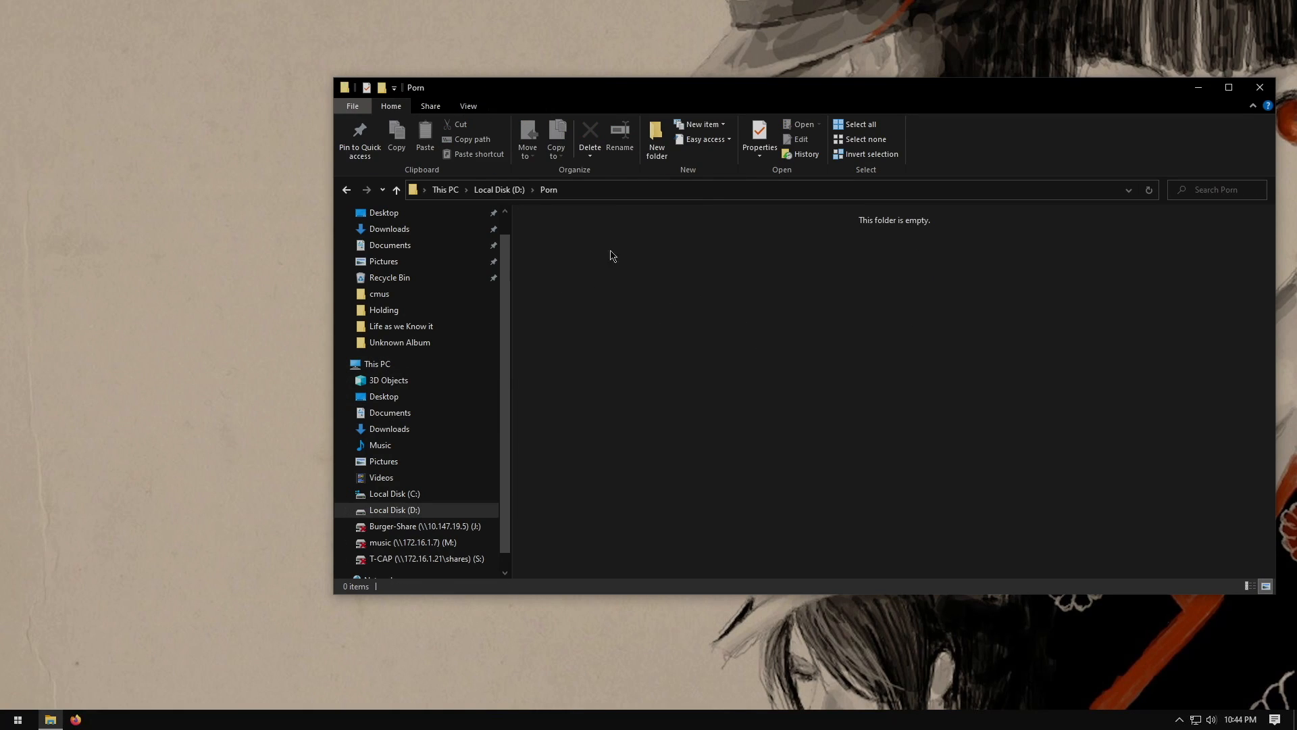
click(491, 191)
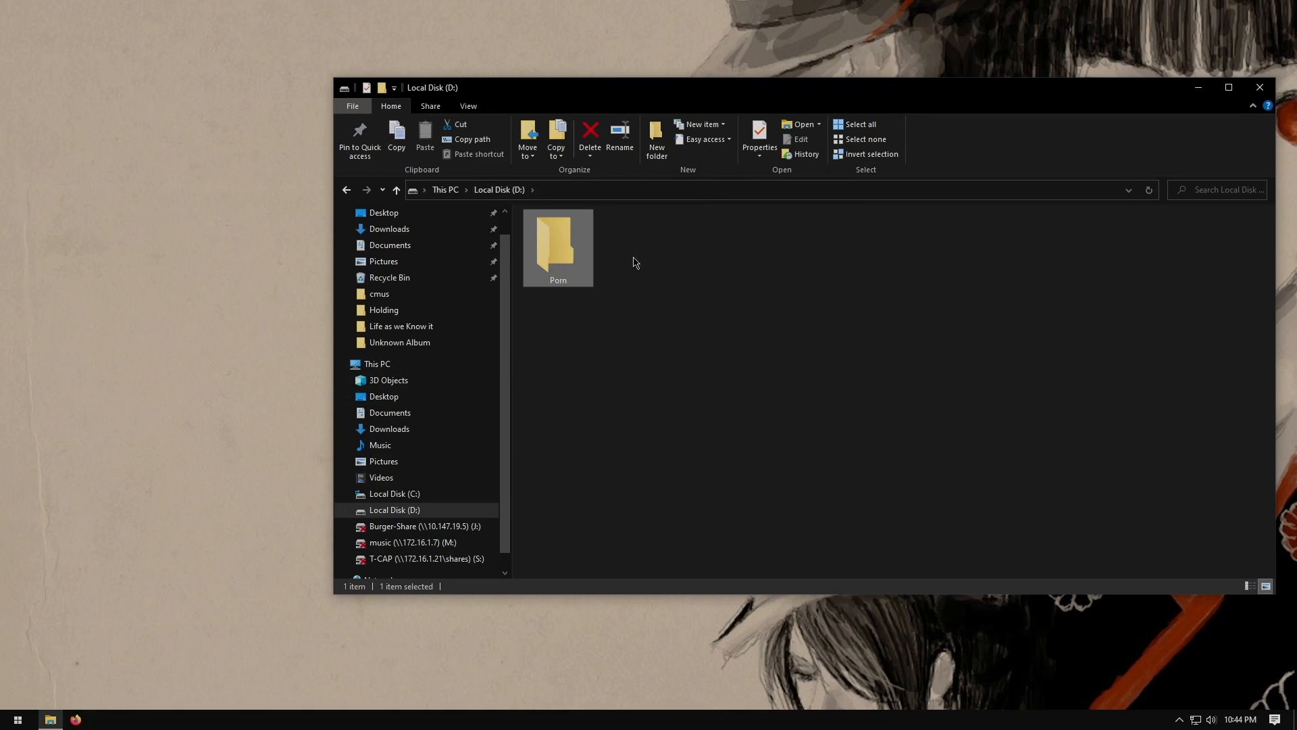
key(Delete)
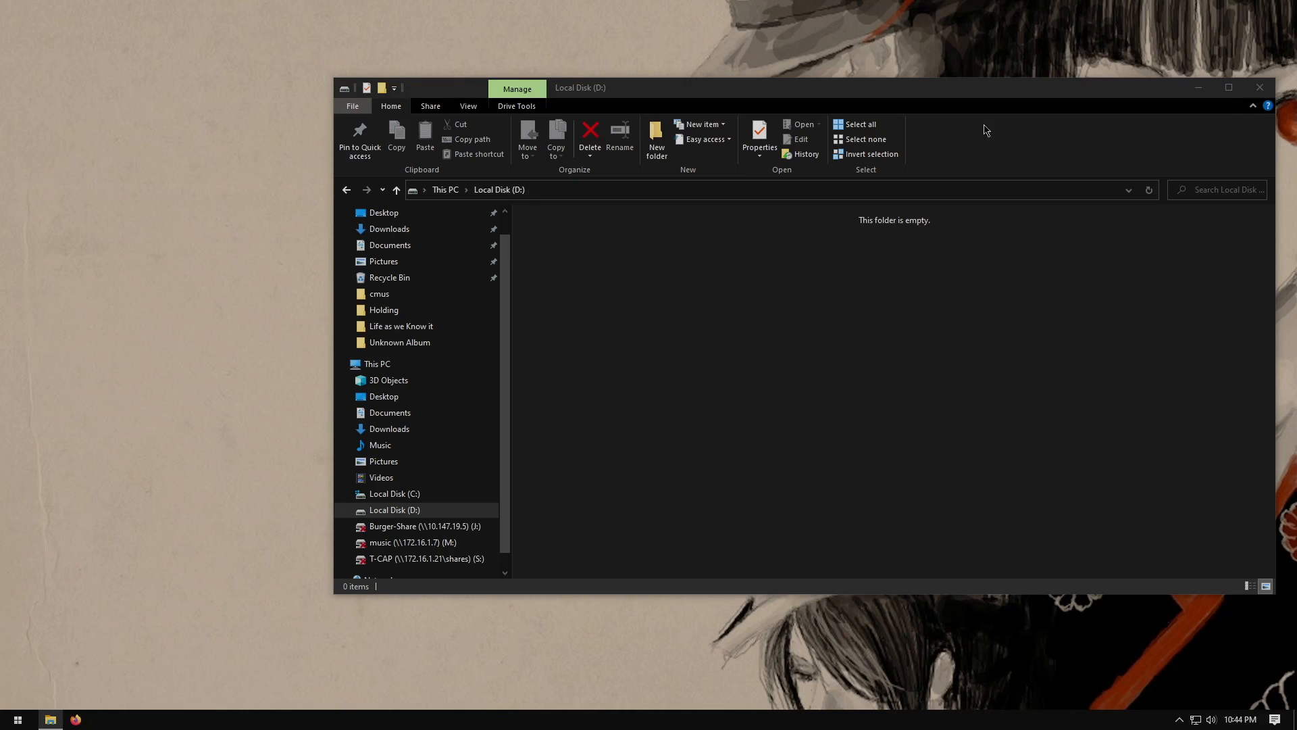
click(1260, 87)
Try to restore VM 2000 from its 2022-07-29 backup on SATOKO storage, confirming the overwrite
mouse_move(756, 3)
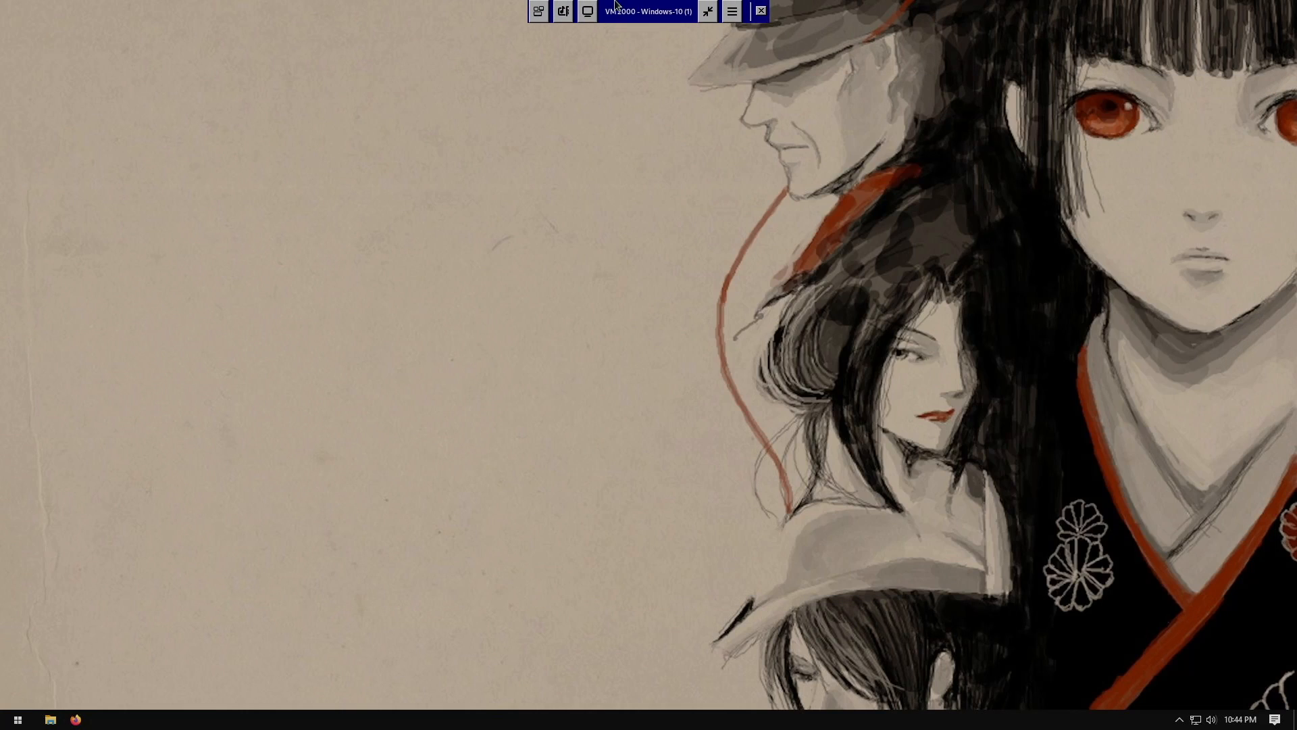
click(764, 11)
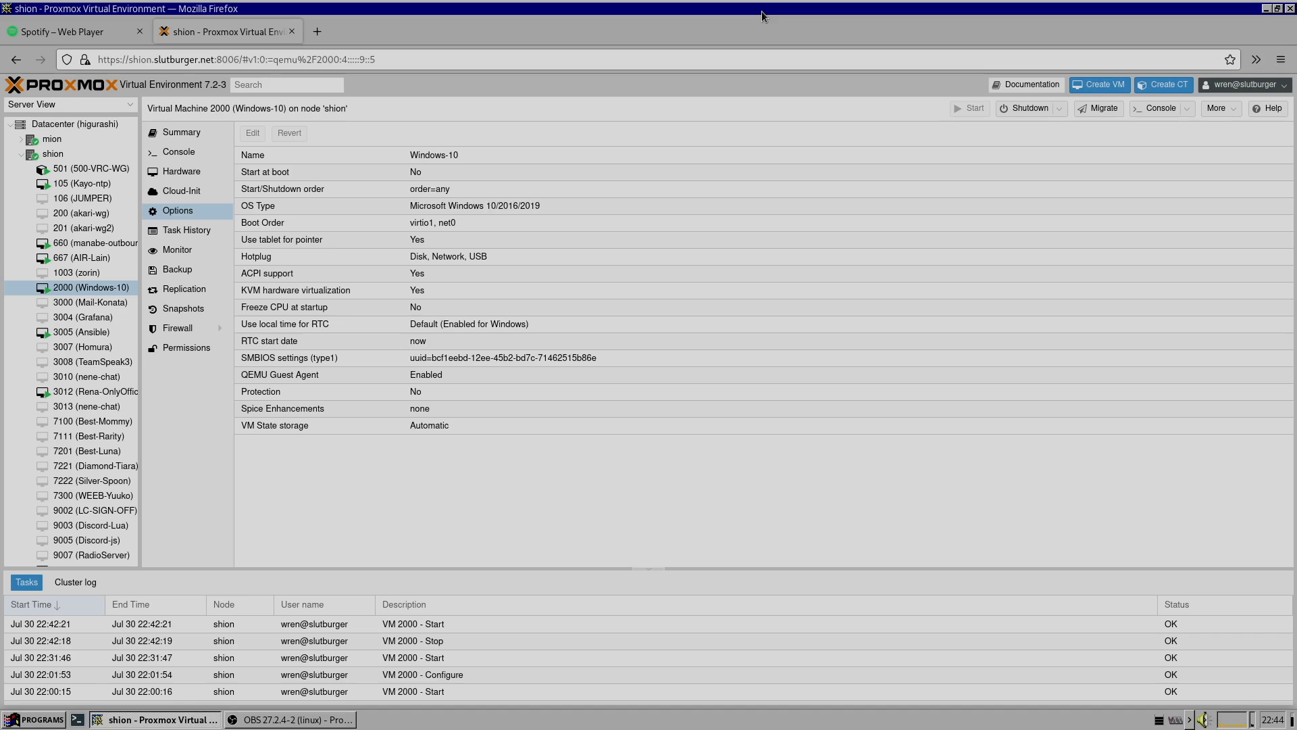
click(165, 267)
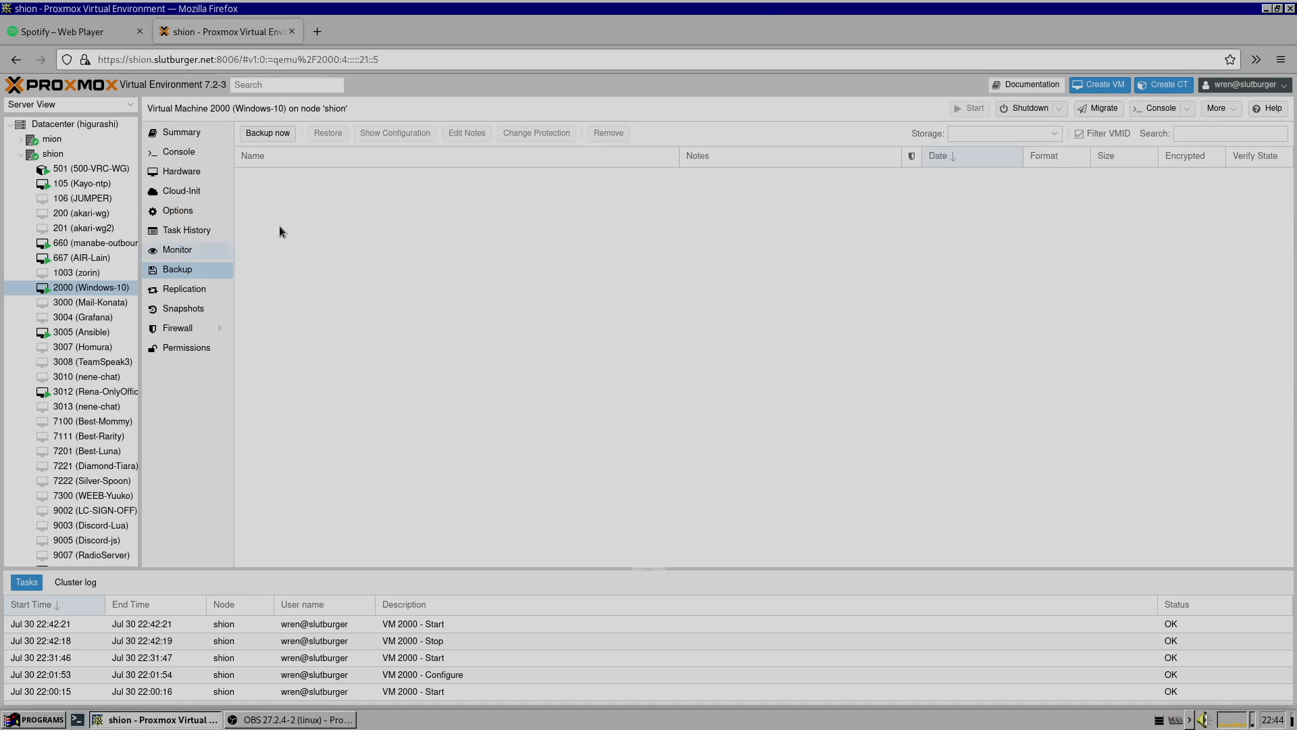
click(1025, 133)
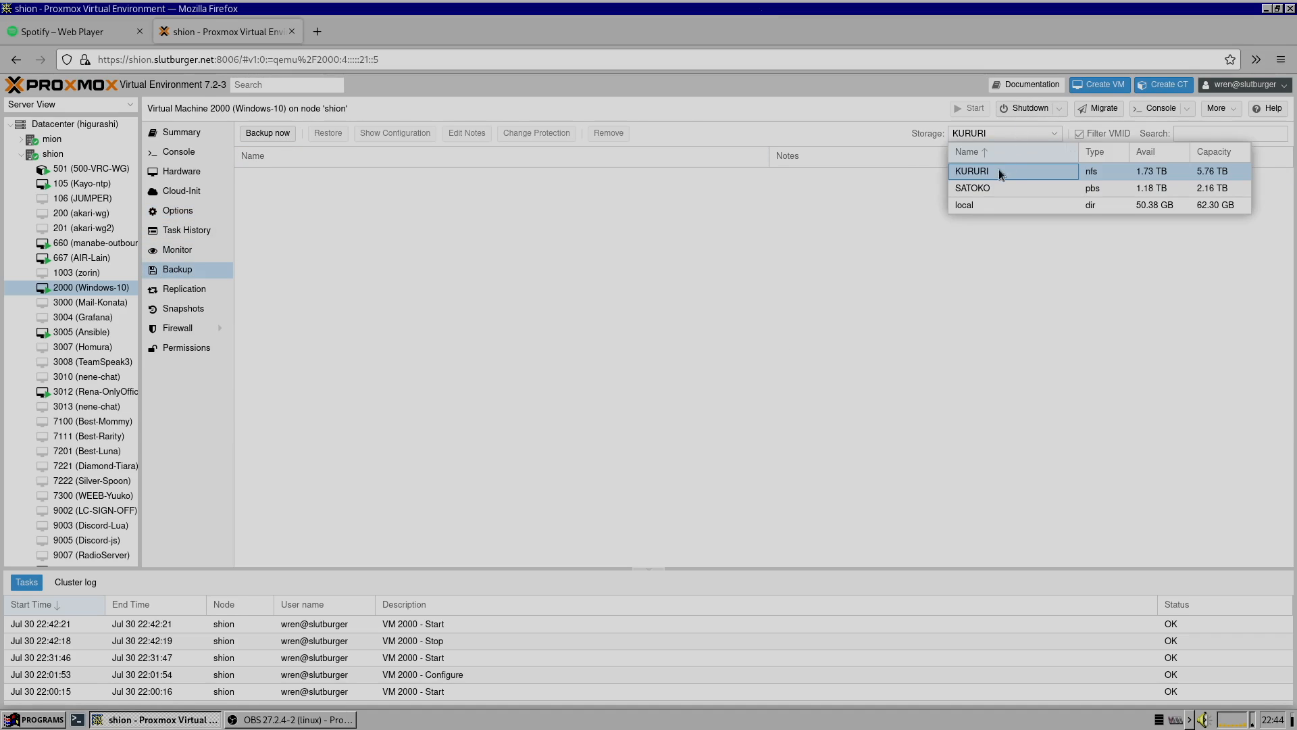
click(983, 188)
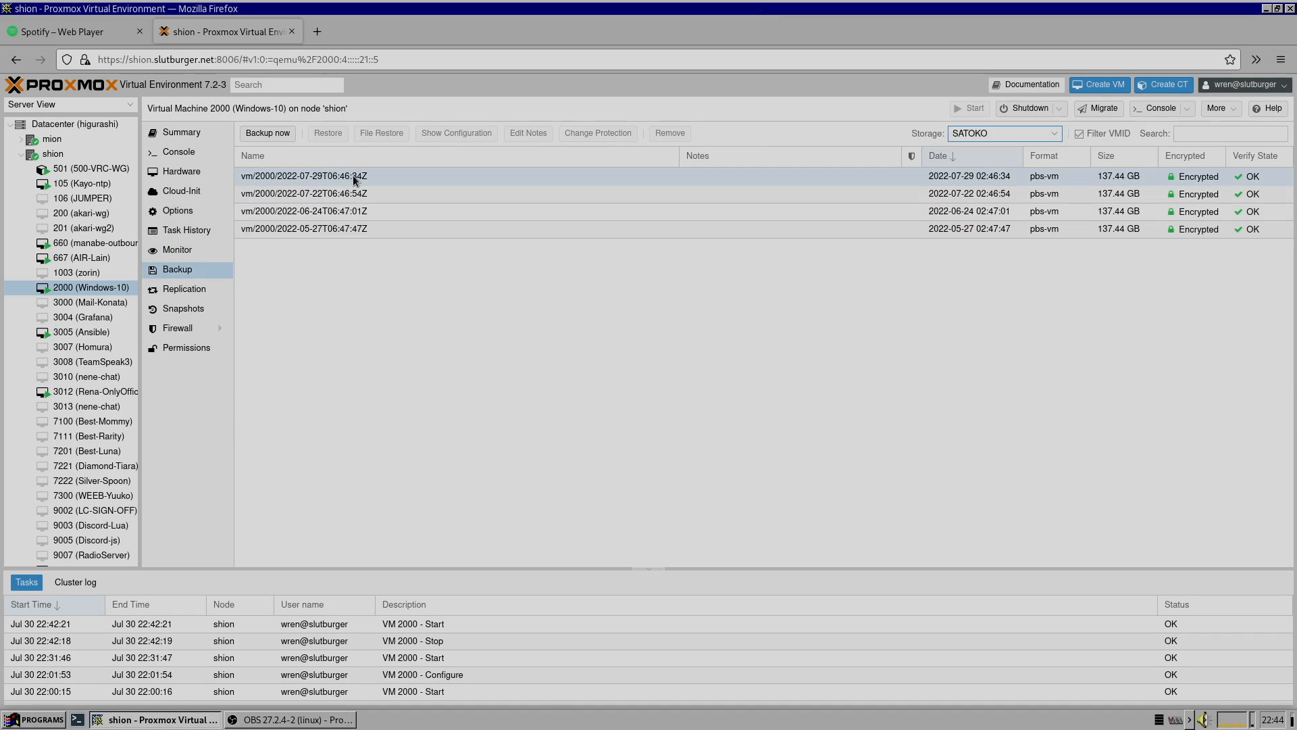
click(354, 177)
click(334, 138)
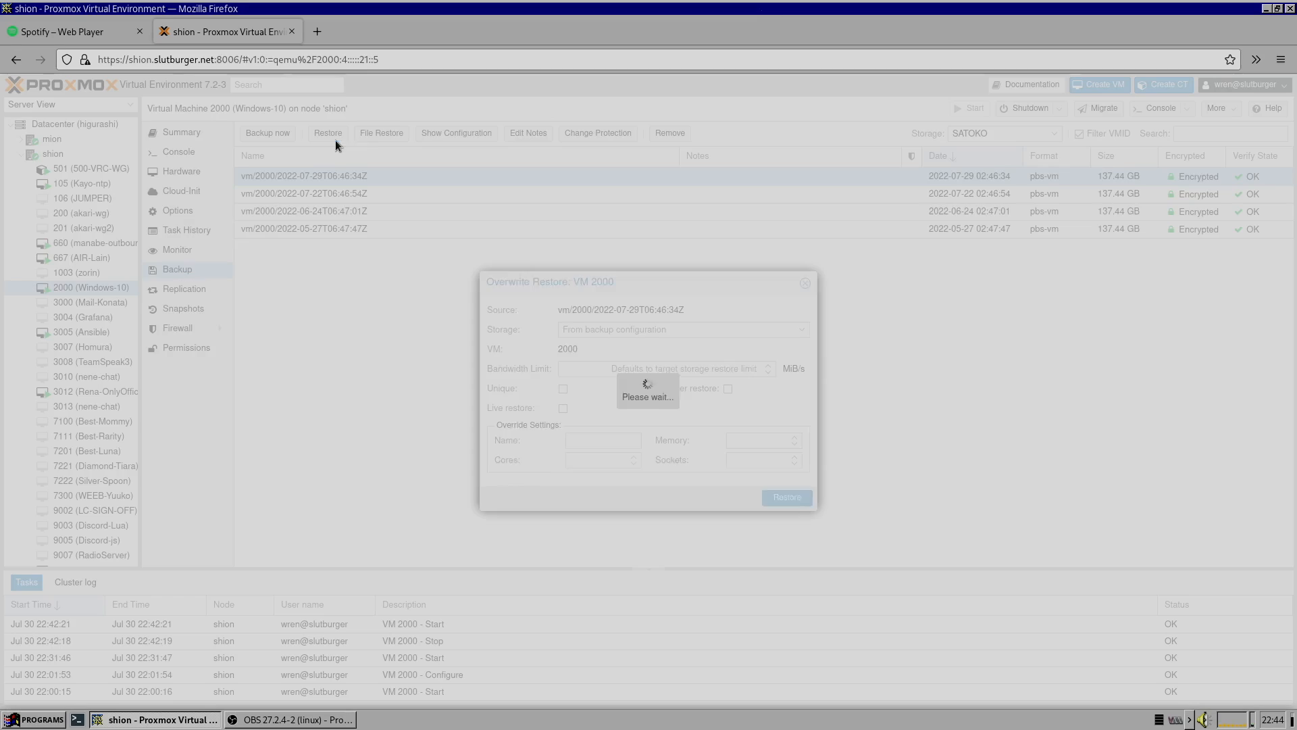
click(790, 500)
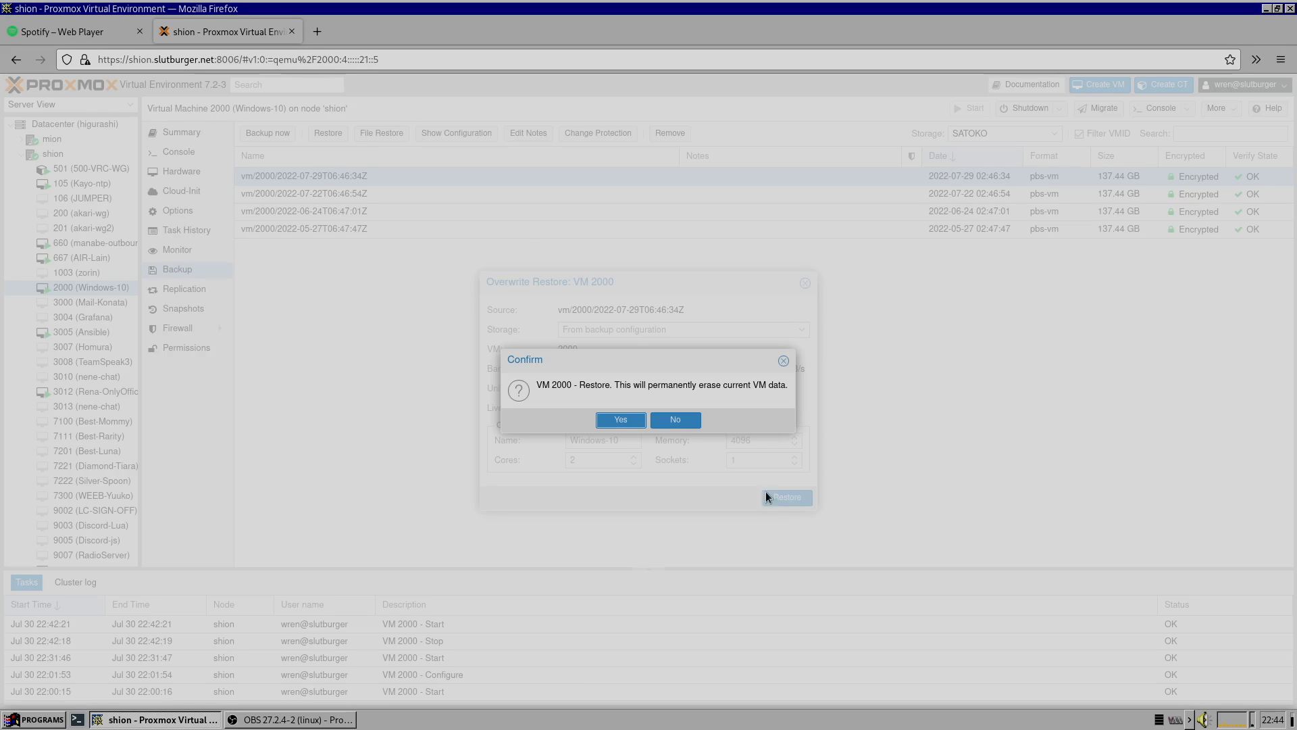
click(629, 417)
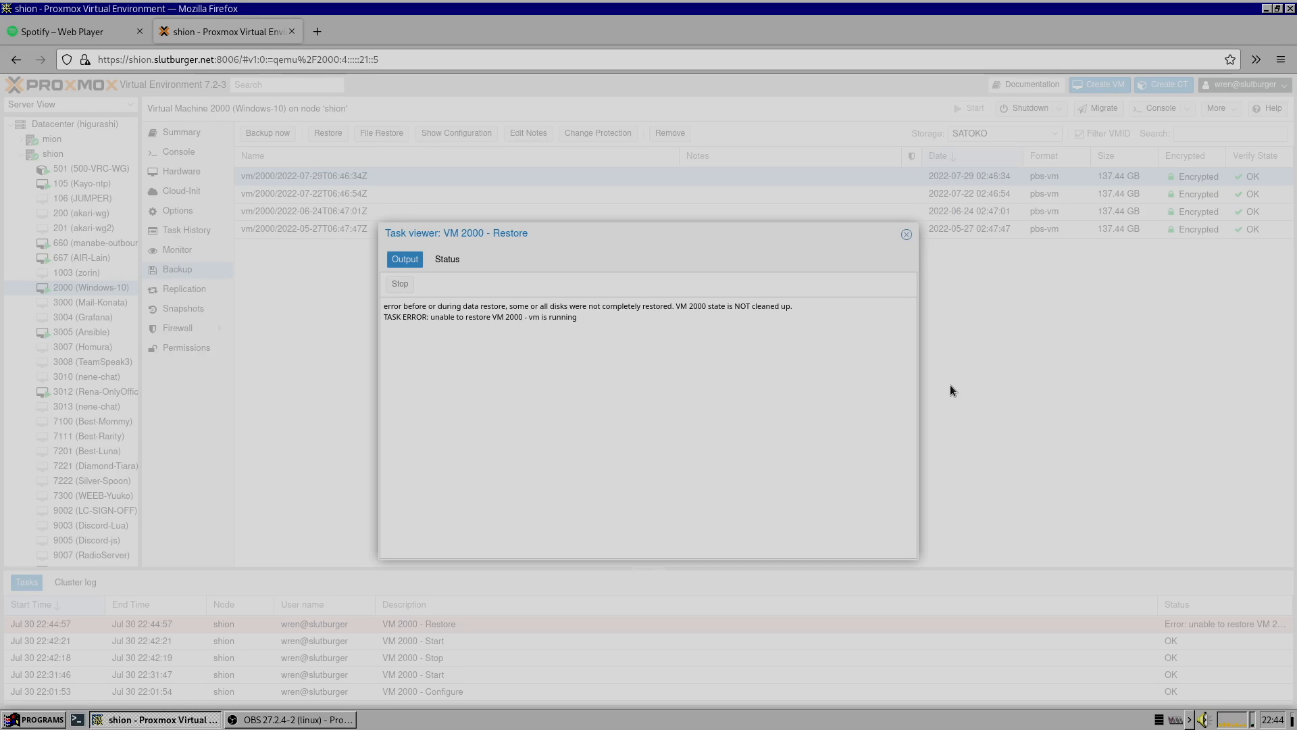